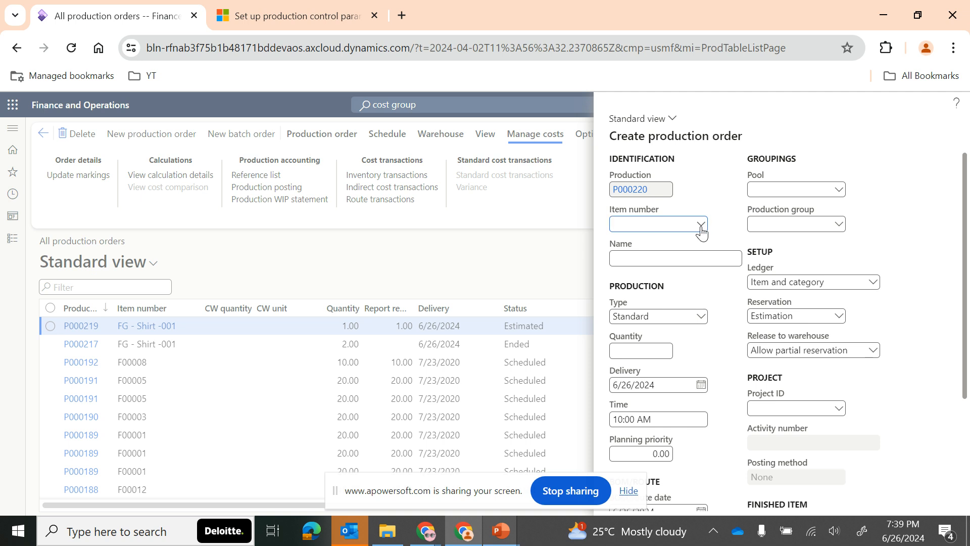
Select item FG - Shirt -001 and site 2 for the new production order, inserting the active bill of materials and route versions.
{"action": "left_click", "coordinate": [700, 223]}
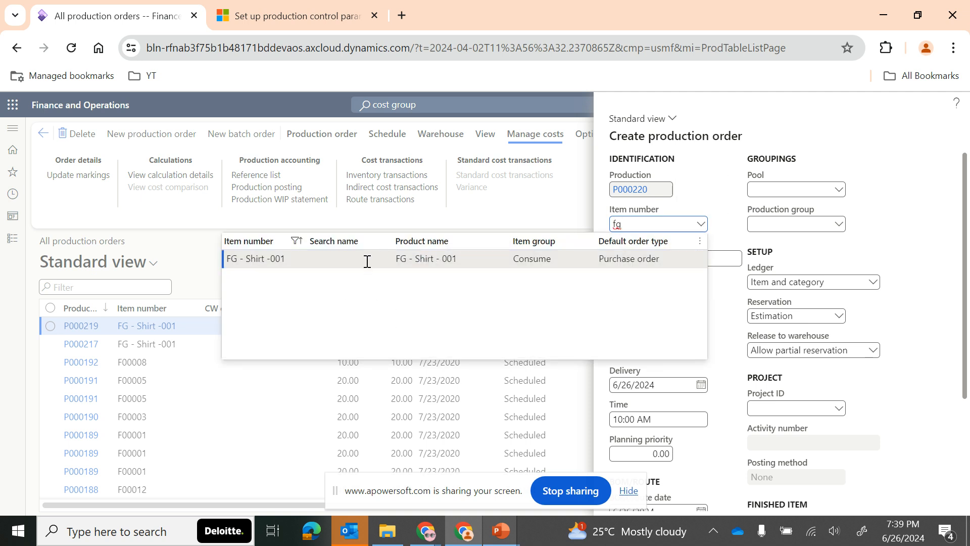
{"action": "left_click", "coordinate": [366, 261]}
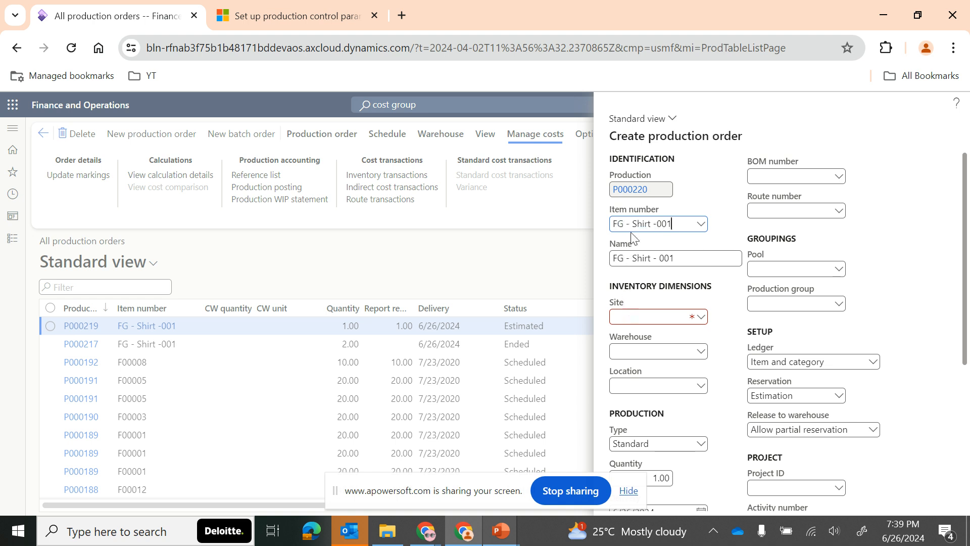
{"action": "left_click", "coordinate": [702, 318]}
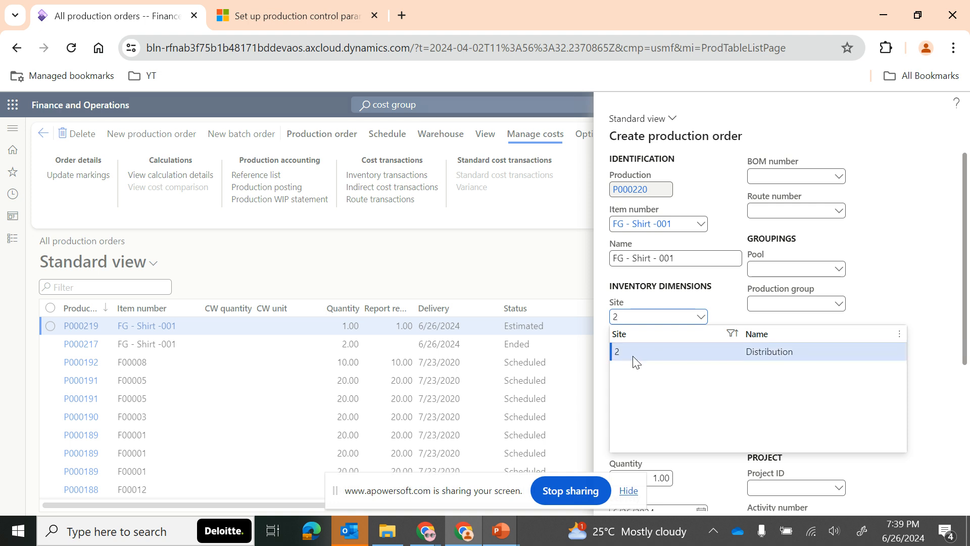
{"action": "left_click", "coordinate": [632, 356]}
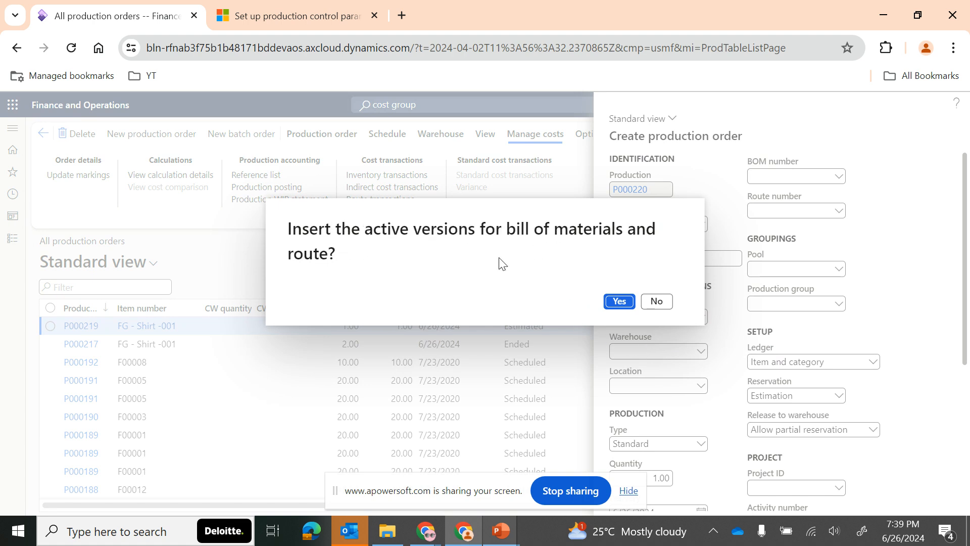
{"action": "left_click", "coordinate": [620, 306]}
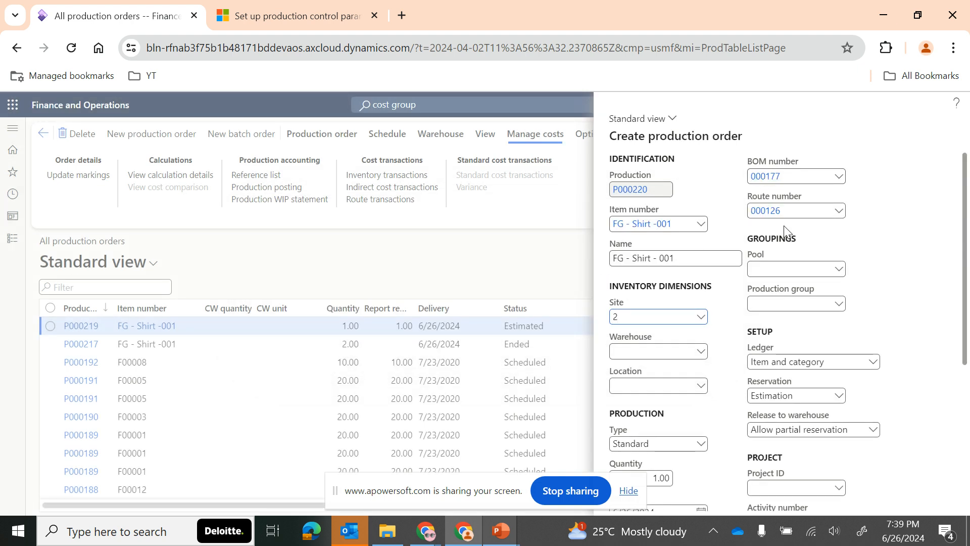
Set the production quantity to 10 and create the production order.
{"action": "scroll", "coordinate": [697, 392], "scroll_direction": "down", "scroll_amount": 3}
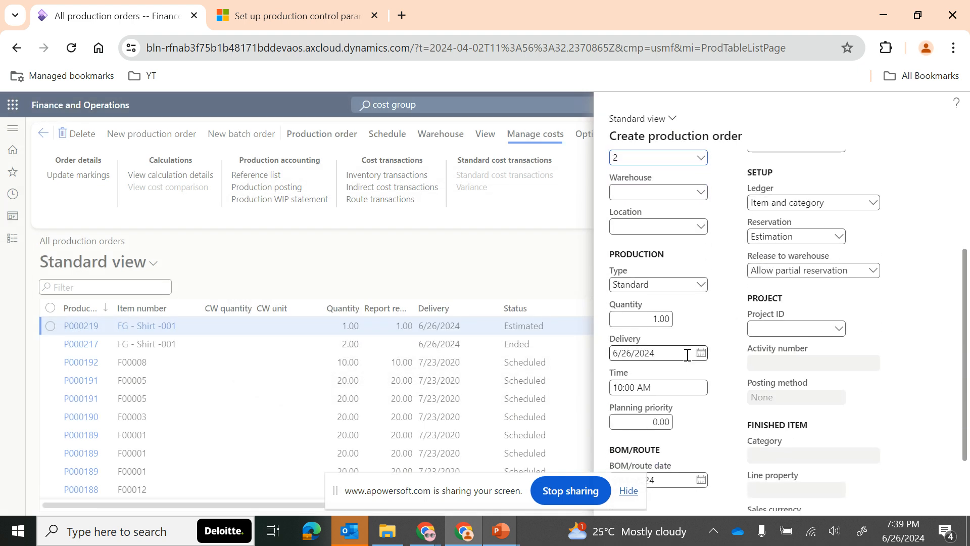
{"action": "left_click", "coordinate": [655, 319]}
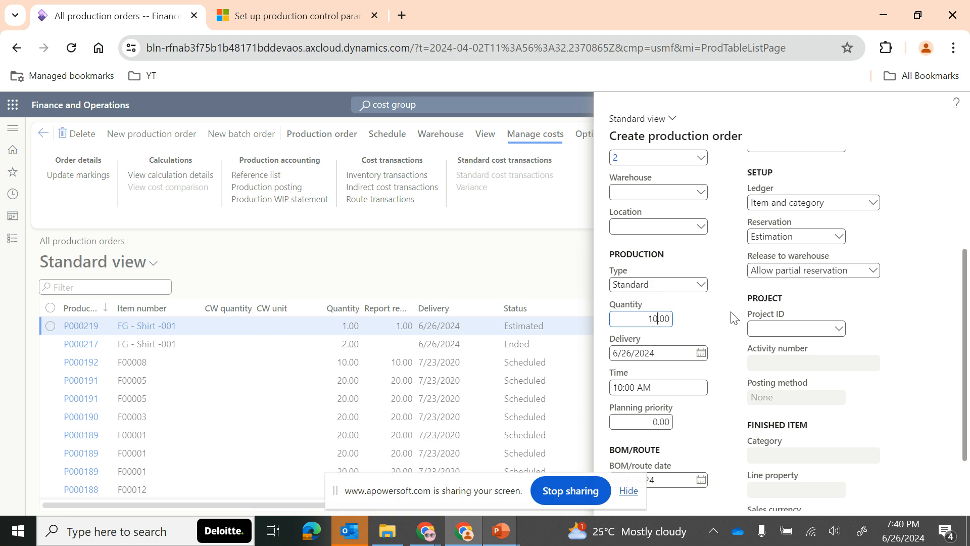
{"action": "scroll", "coordinate": [733, 317], "scroll_direction": "down", "scroll_amount": 1}
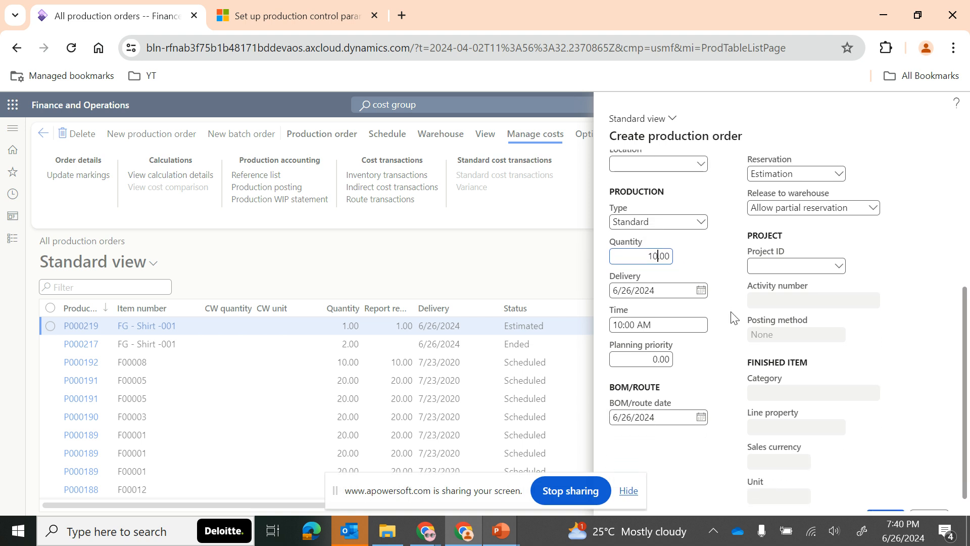
{"action": "scroll", "coordinate": [734, 317], "scroll_direction": "up", "scroll_amount": 4}
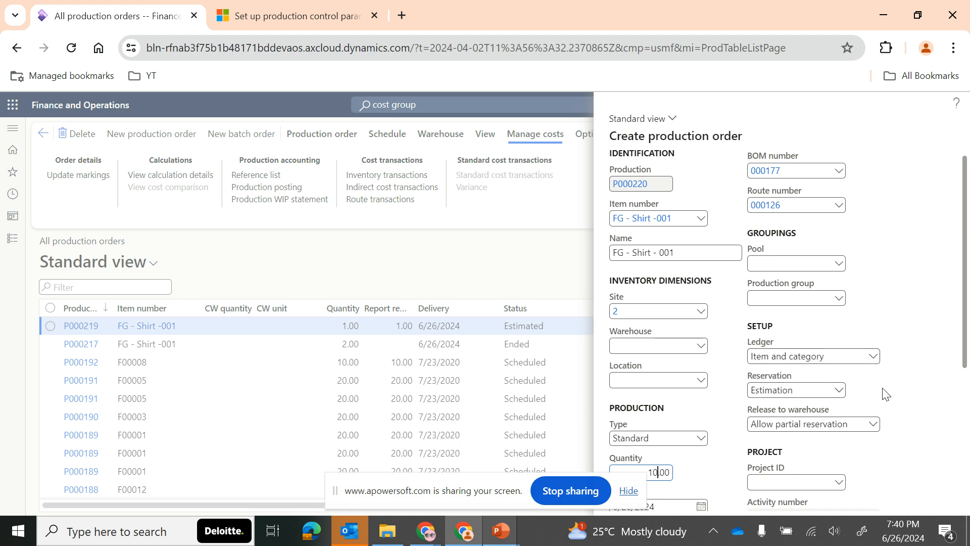
{"action": "scroll", "coordinate": [887, 394], "scroll_direction": "down", "scroll_amount": 4}
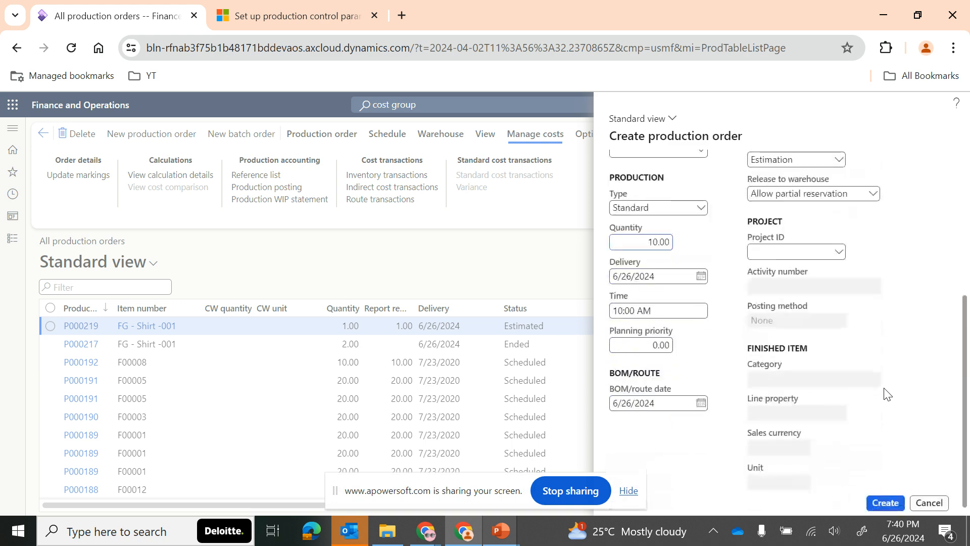
{"action": "left_click", "coordinate": [884, 503]}
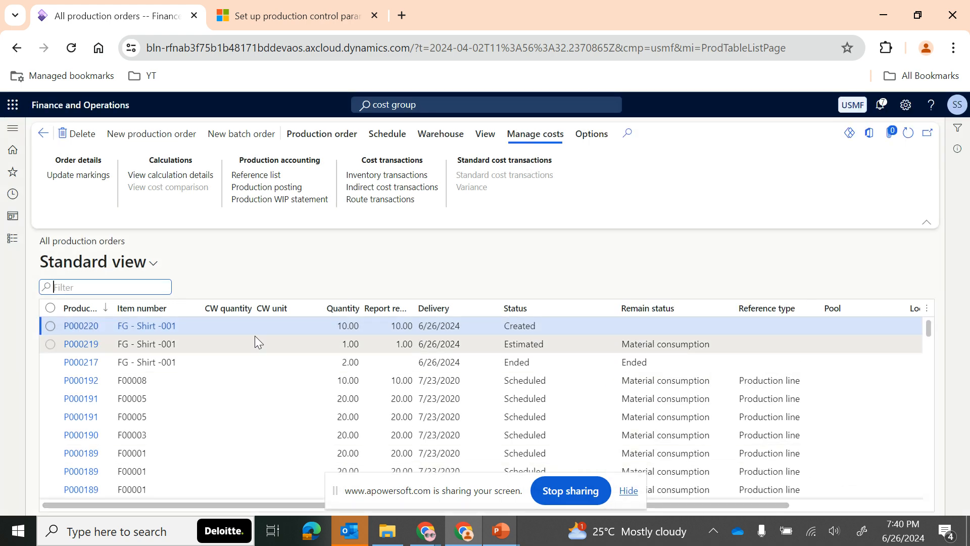
Open the newly created production order's details and set its warehouse to 21 and location to Default.
{"action": "left_click", "coordinate": [93, 334]}
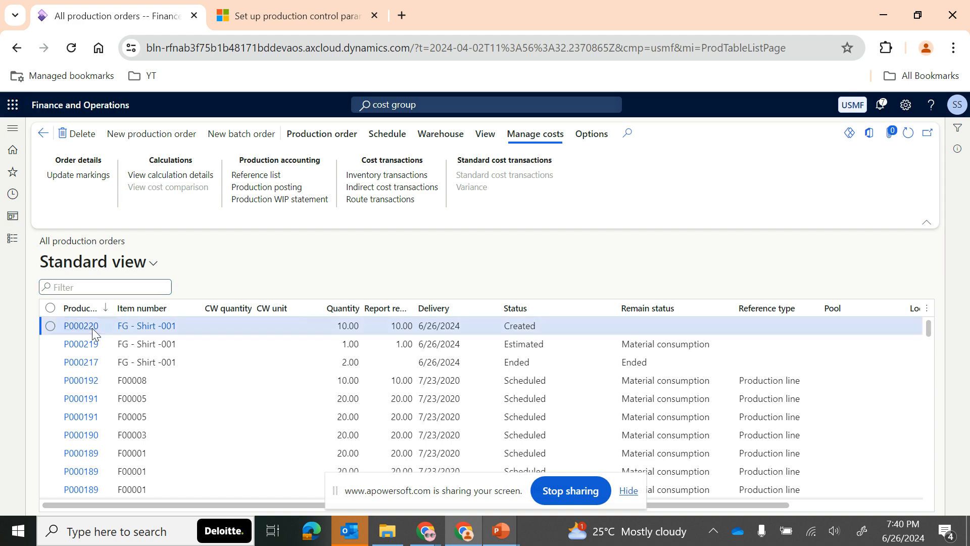
{"action": "left_click", "coordinate": [92, 326]}
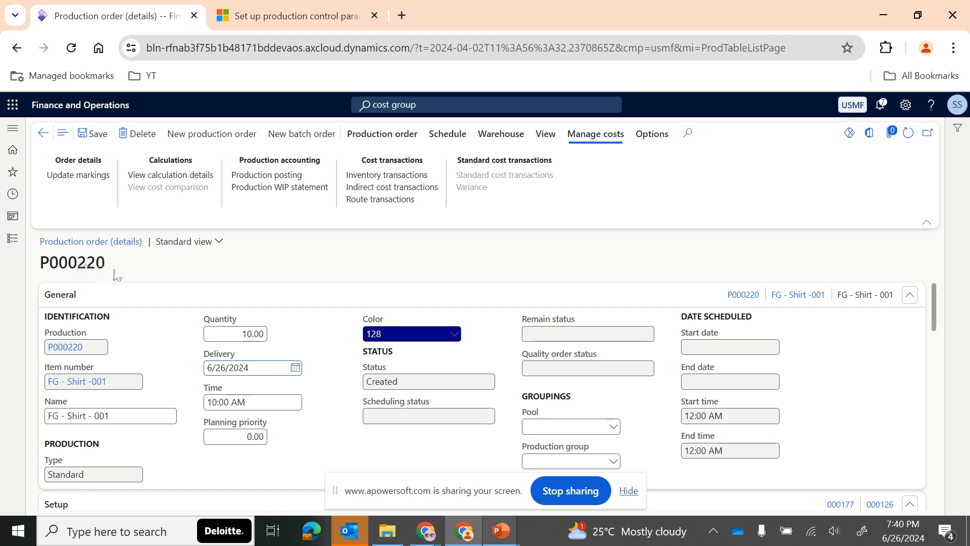
{"action": "scroll", "coordinate": [173, 399], "scroll_direction": "down", "scroll_amount": 5}
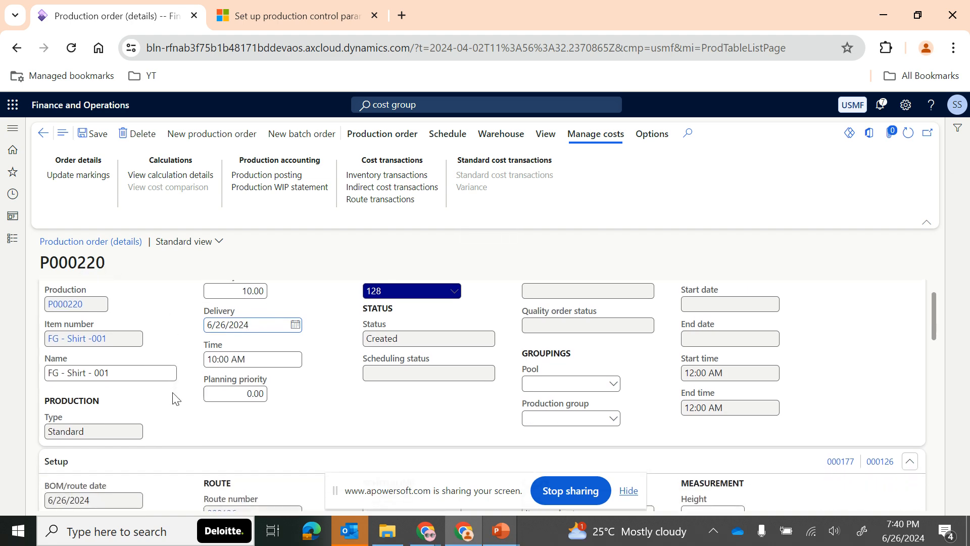
{"action": "scroll", "coordinate": [172, 398], "scroll_direction": "down", "scroll_amount": 10}
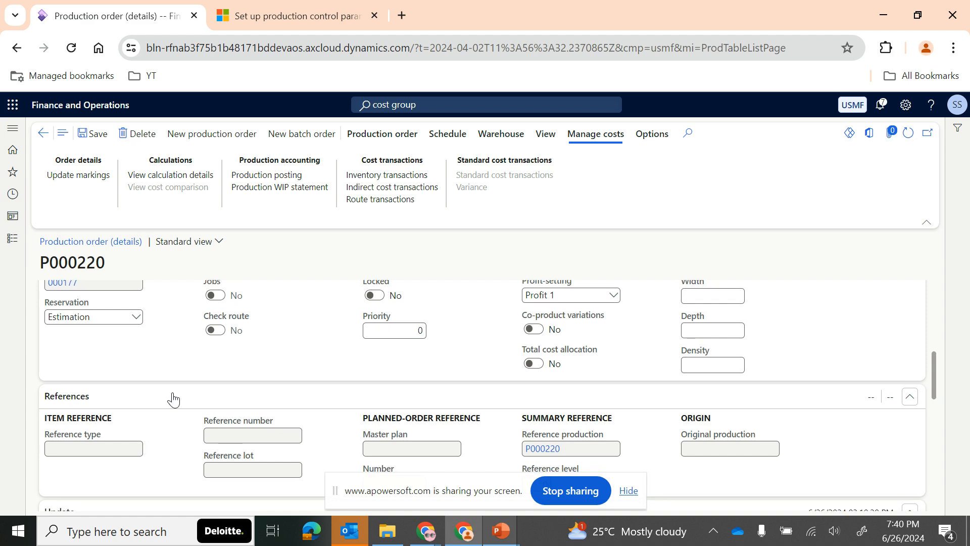
{"action": "scroll", "coordinate": [173, 398], "scroll_direction": "down", "scroll_amount": 2}
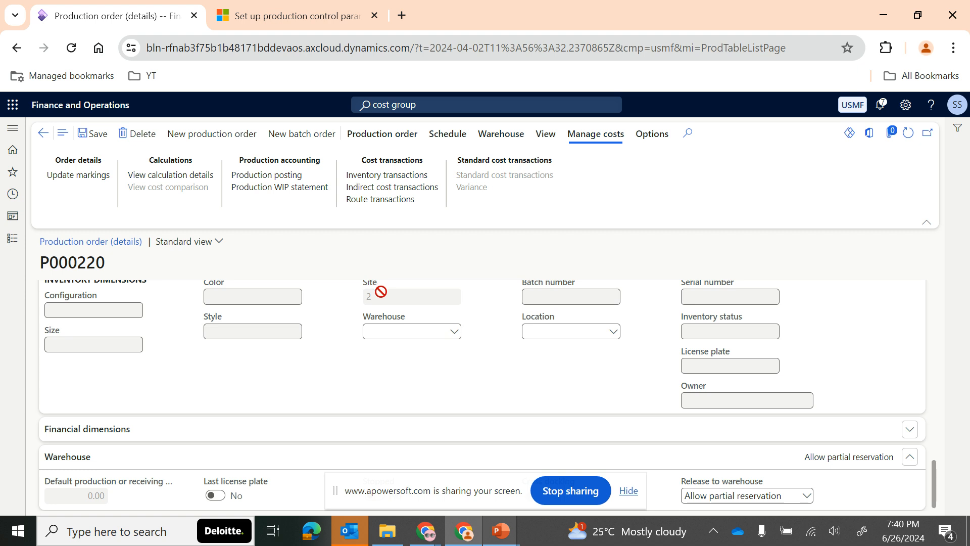
{"action": "left_click", "coordinate": [404, 330]}
{"action": "key", "text": "Tab"}
{"action": "scroll", "coordinate": [192, 399], "scroll_direction": "up", "scroll_amount": 3}
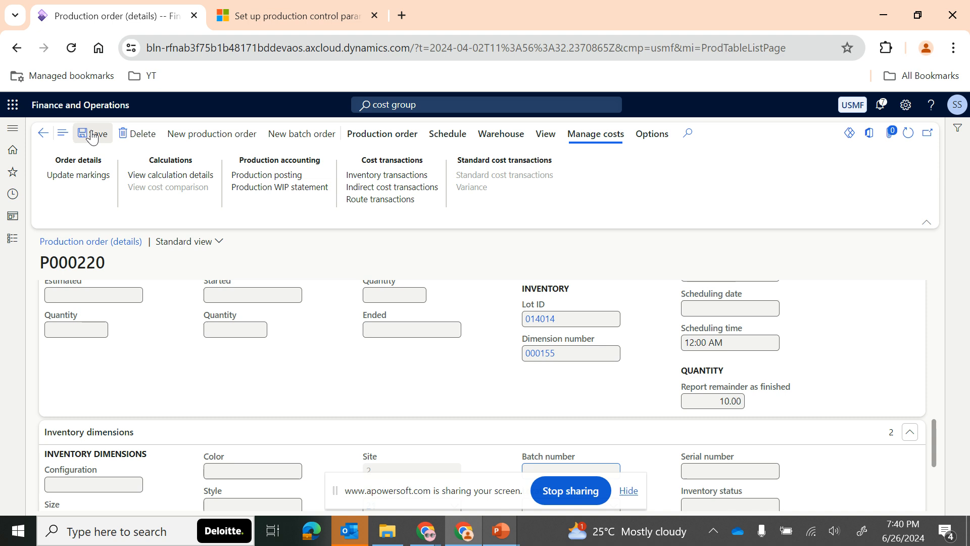
Review the production order's setup, update, inventory dimension and general details, plus its available process actions.
{"action": "scroll", "coordinate": [162, 325], "scroll_direction": "up", "scroll_amount": 4}
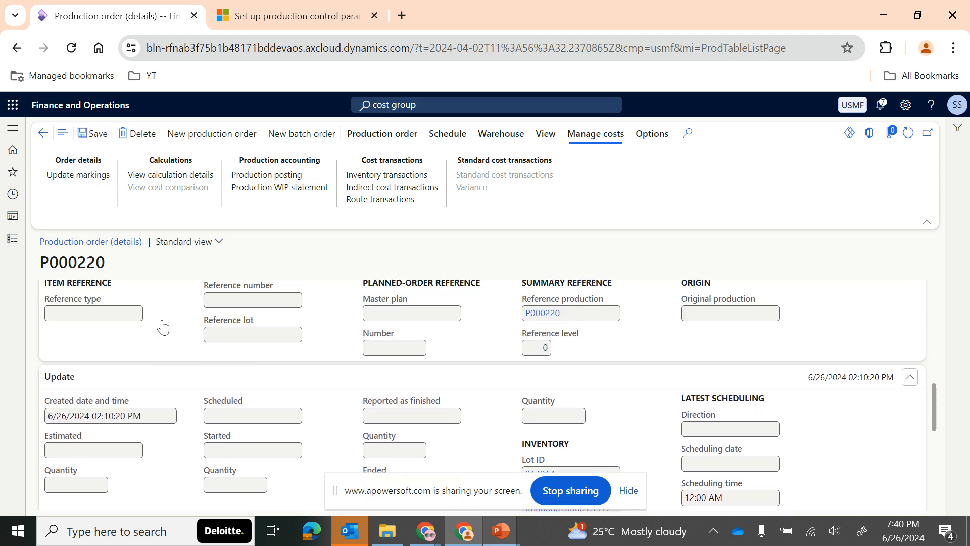
{"action": "scroll", "coordinate": [162, 325], "scroll_direction": "up", "scroll_amount": 5}
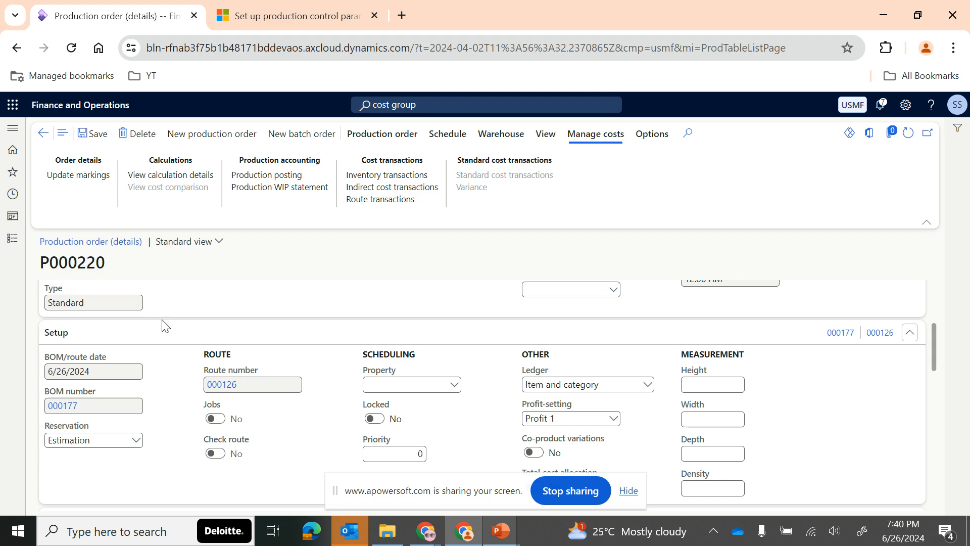
{"action": "scroll", "coordinate": [162, 325], "scroll_direction": "down", "scroll_amount": 10}
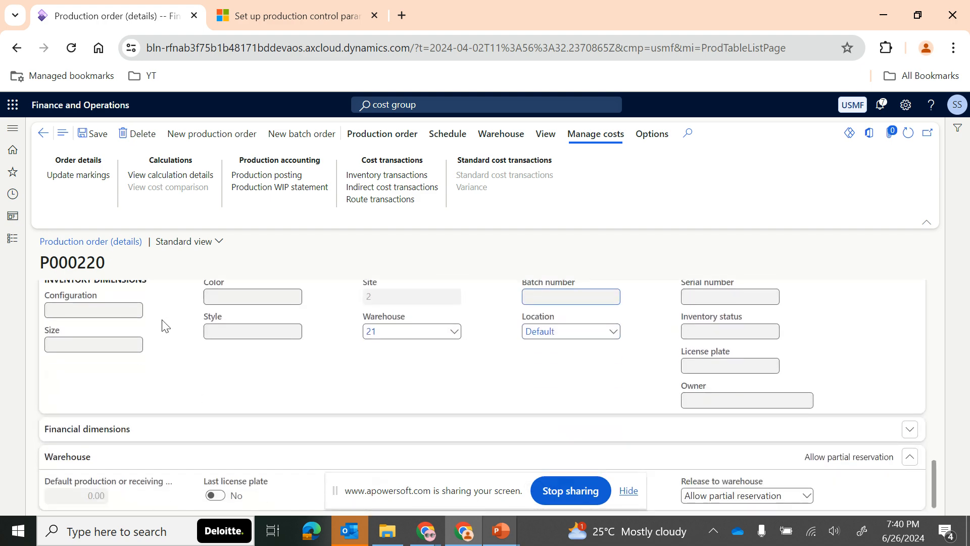
{"action": "scroll", "coordinate": [162, 325], "scroll_direction": "up", "scroll_amount": 5}
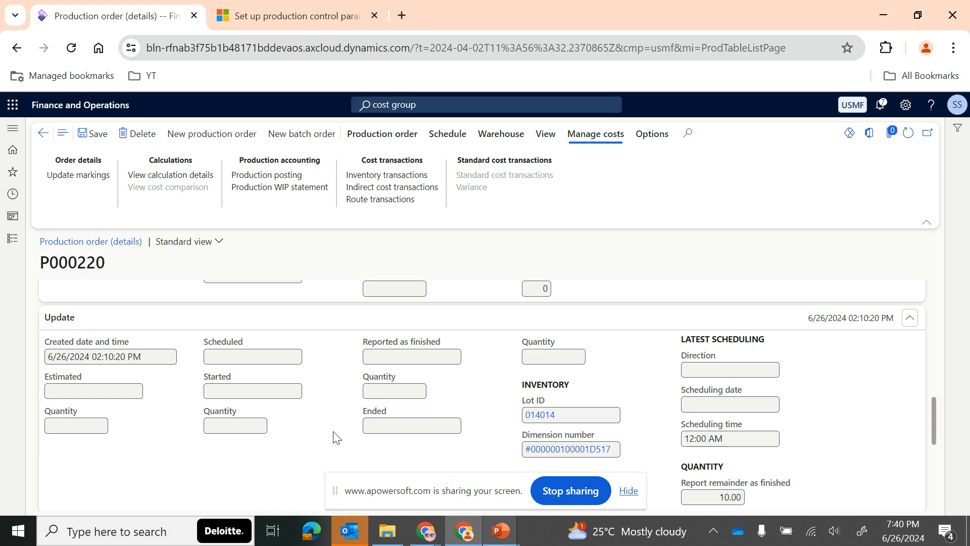
{"action": "scroll", "coordinate": [287, 422], "scroll_direction": "up", "scroll_amount": 5}
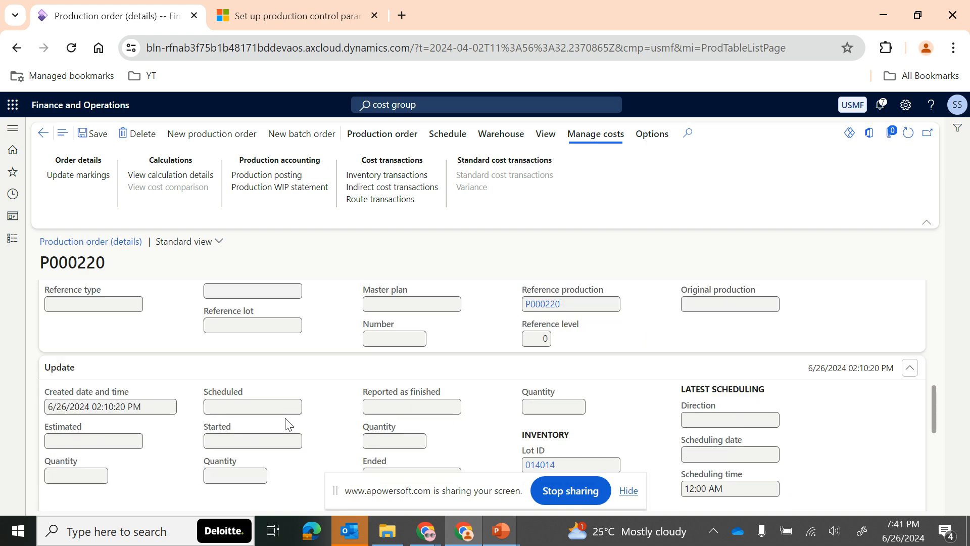
{"action": "scroll", "coordinate": [287, 423], "scroll_direction": "up", "scroll_amount": 5}
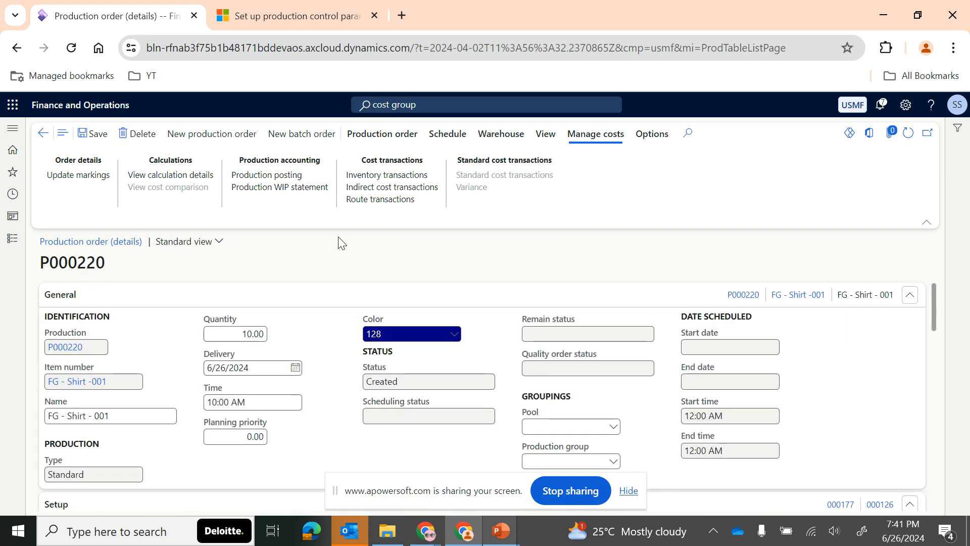
{"action": "left_click", "coordinate": [373, 134]}
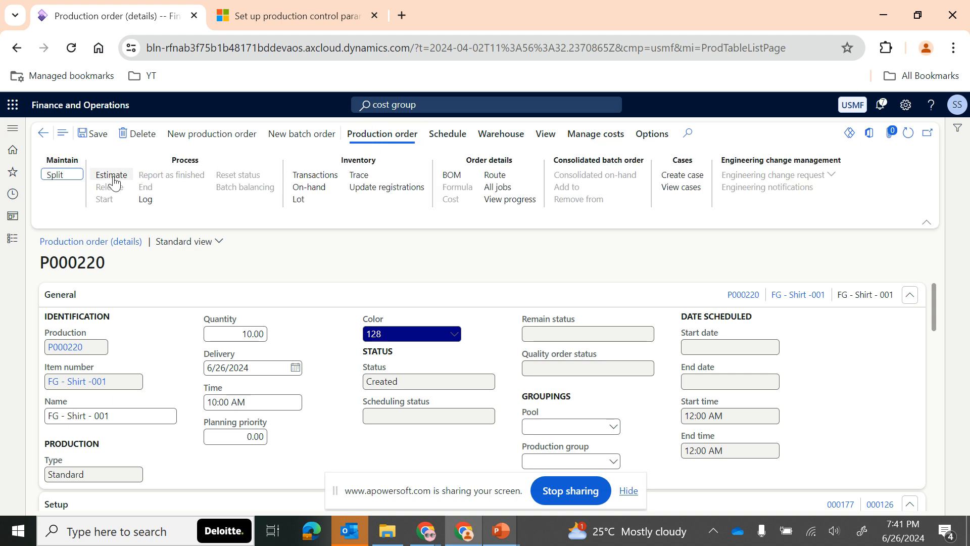
Duplicate the production order's browser tab and open the Production control parameters page in the copy.
{"action": "right_click", "coordinate": [98, 13]}
{"action": "left_click", "coordinate": [147, 148]}
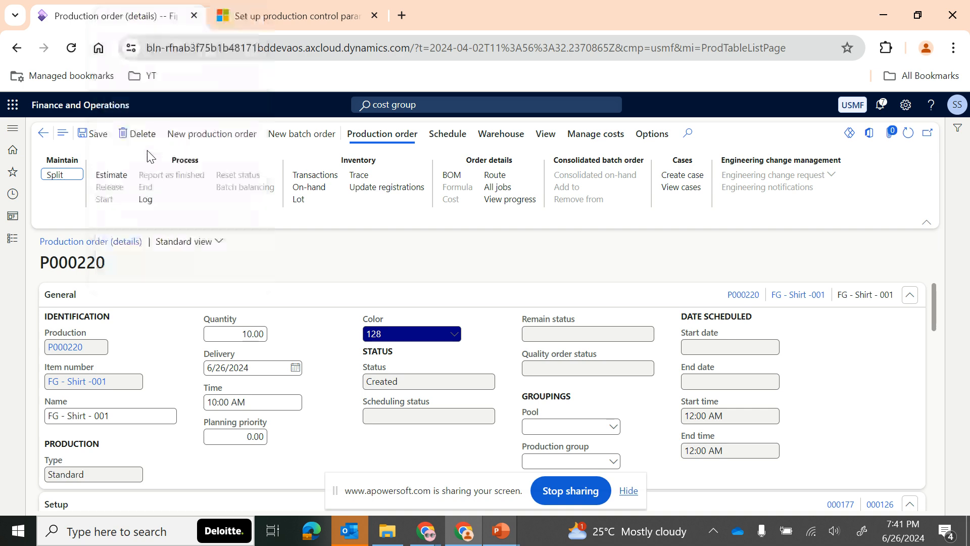
{"action": "left_click", "coordinate": [124, 16]}
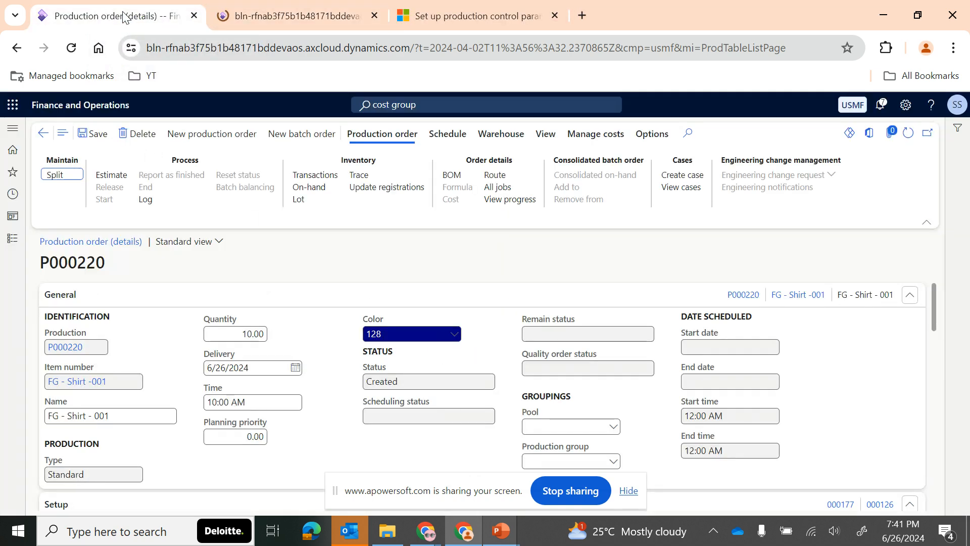
{"action": "left_click", "coordinate": [247, 16]}
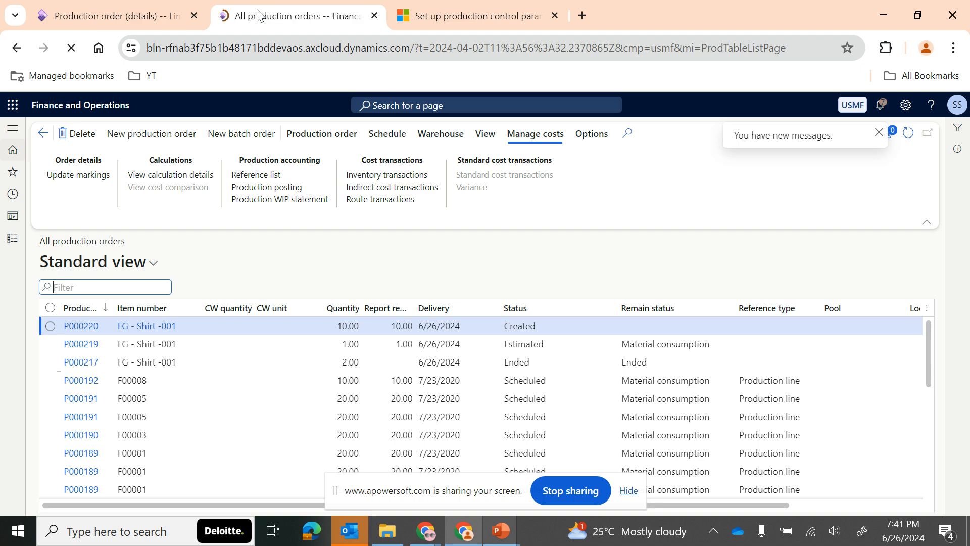
{"action": "left_click", "coordinate": [7, 241]}
{"action": "scroll", "coordinate": [54, 412], "scroll_direction": "down", "scroll_amount": 8}
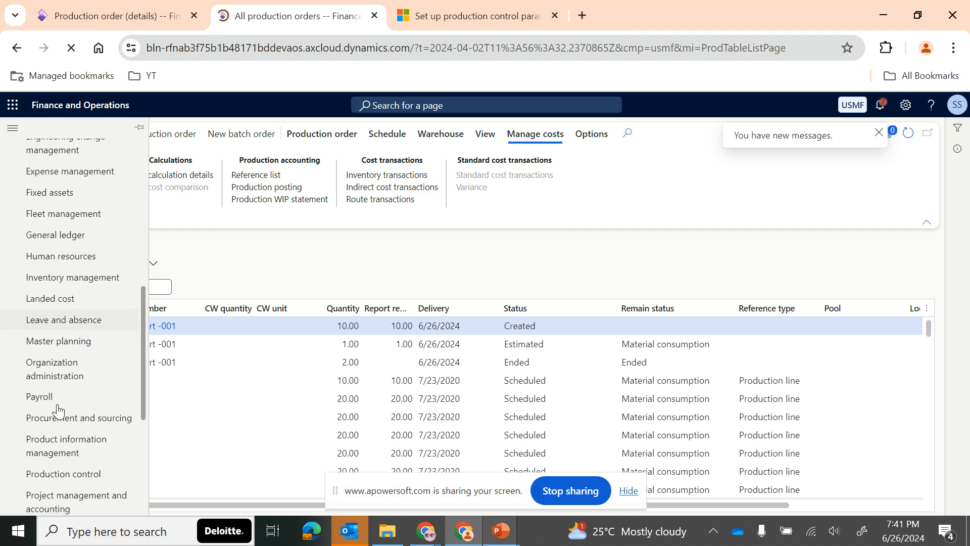
{"action": "left_click", "coordinate": [64, 437]}
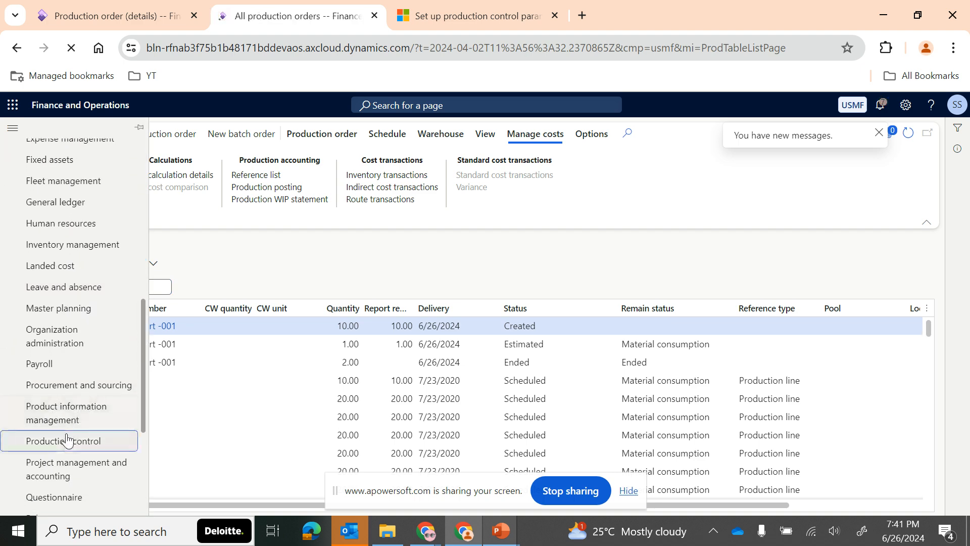
{"action": "left_click", "coordinate": [408, 258]}
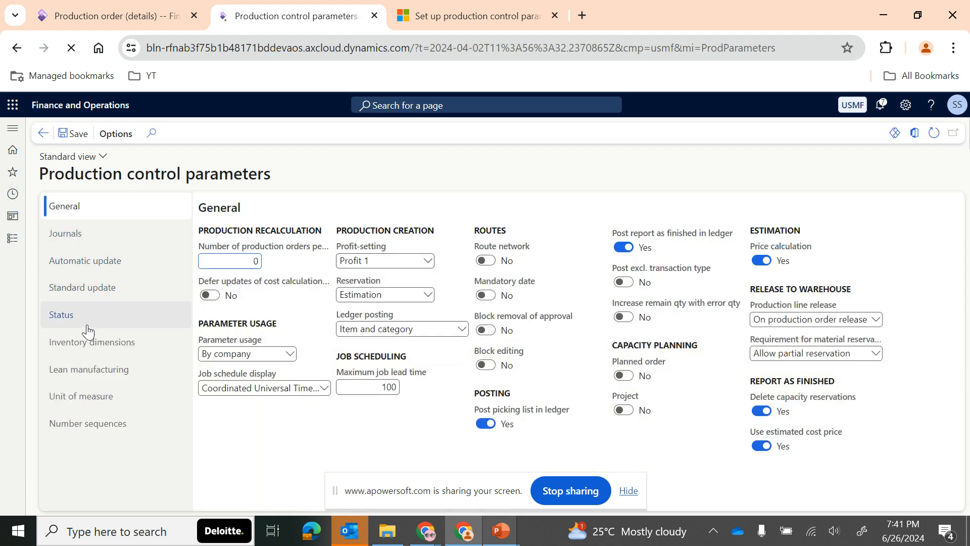
Examine which status changes are allowed from Created in the Status parameters, comparing them with the production order's process actions.
{"action": "left_click", "coordinate": [87, 320]}
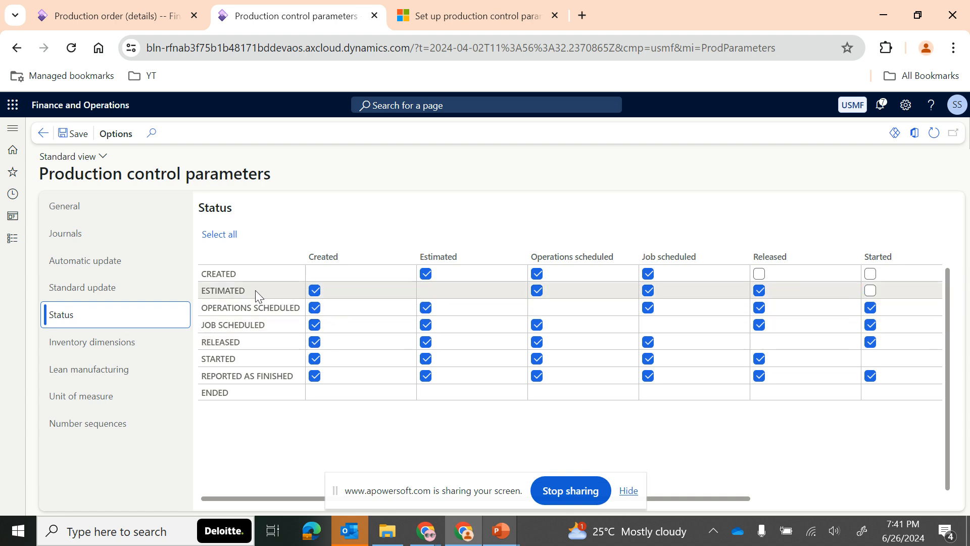
{"action": "left_click", "coordinate": [240, 274]}
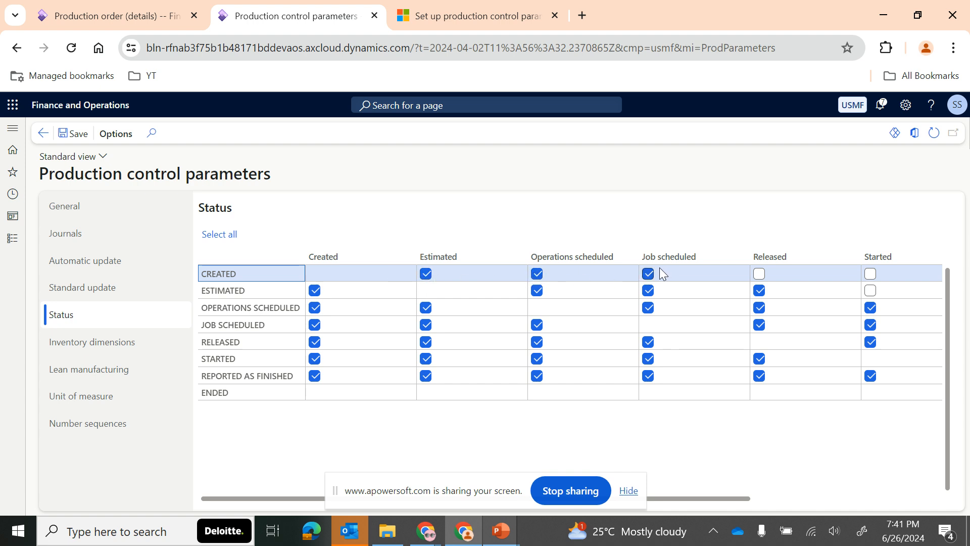
{"action": "scroll", "coordinate": [638, 270], "scroll_direction": "right", "scroll_amount": 4}
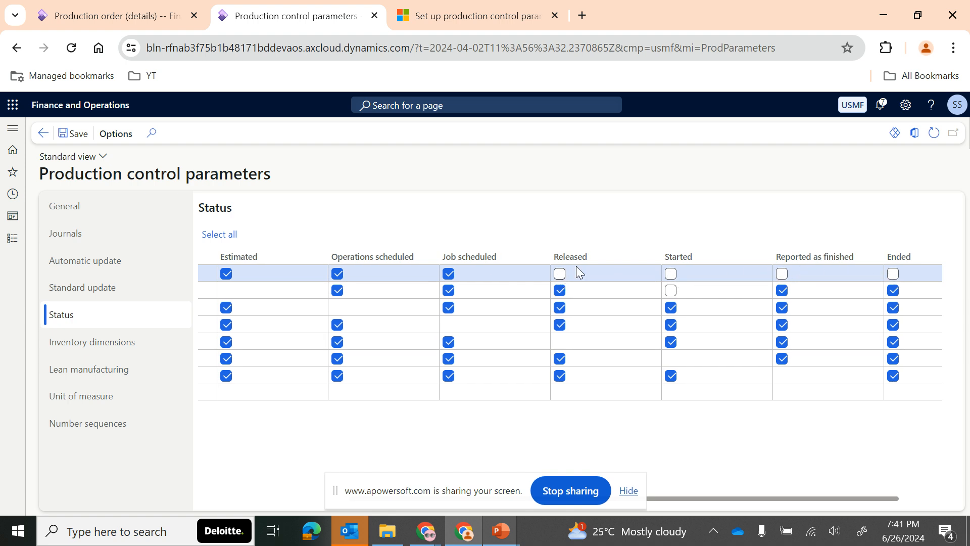
{"action": "left_click", "coordinate": [138, 17]}
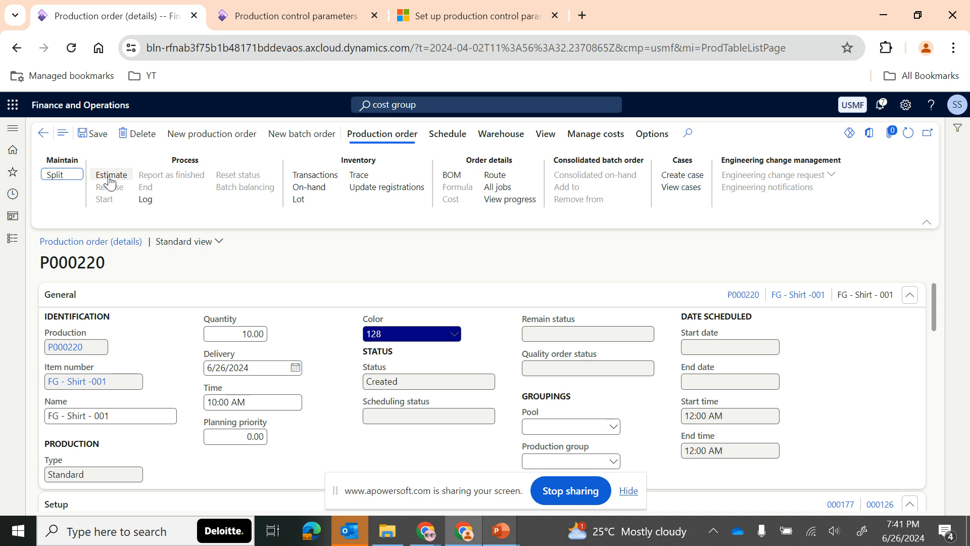
{"action": "left_click", "coordinate": [272, 21]}
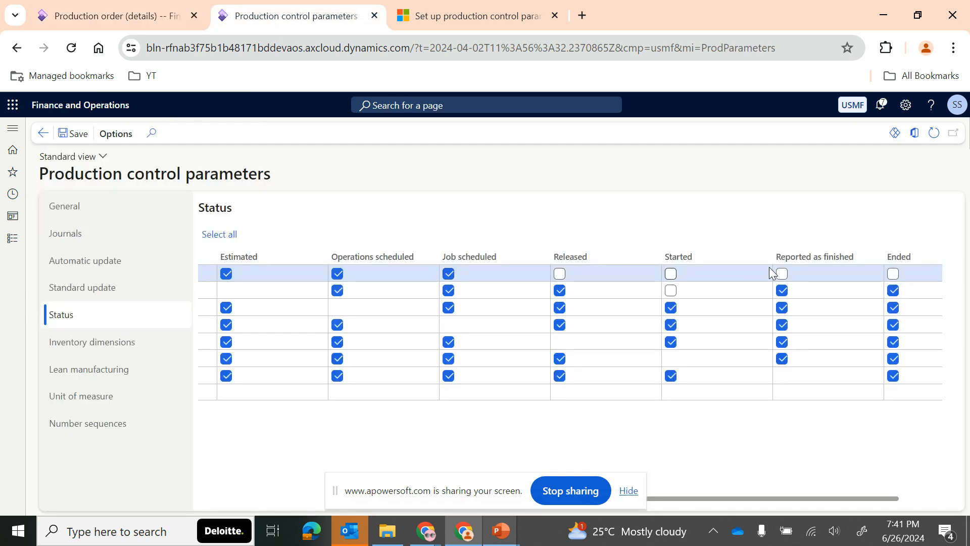
Return to the production order and run its estimate with the Standard profit-setting and references included.
{"action": "left_click", "coordinate": [158, 26]}
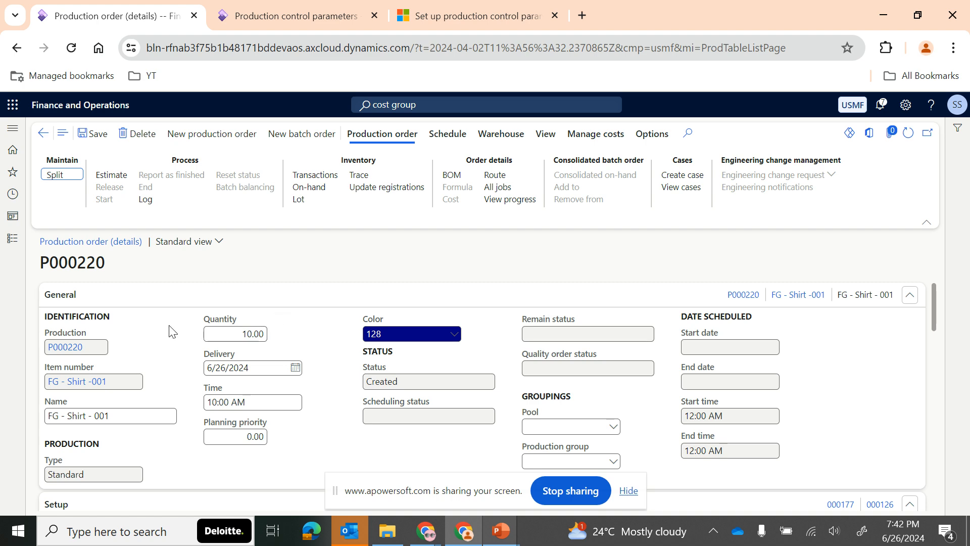
{"action": "left_click", "coordinate": [122, 177]}
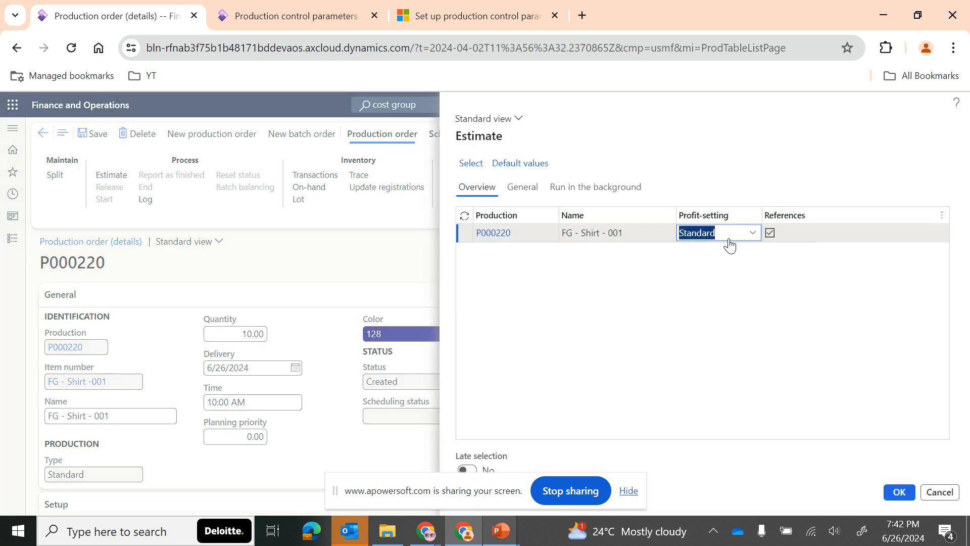
{"action": "right_click", "coordinate": [753, 239]}
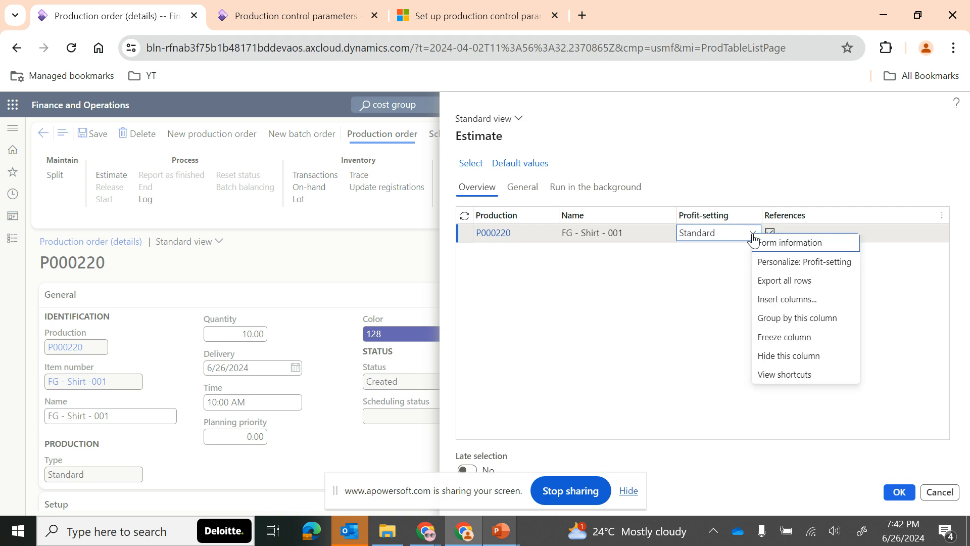
{"action": "left_click", "coordinate": [723, 276]}
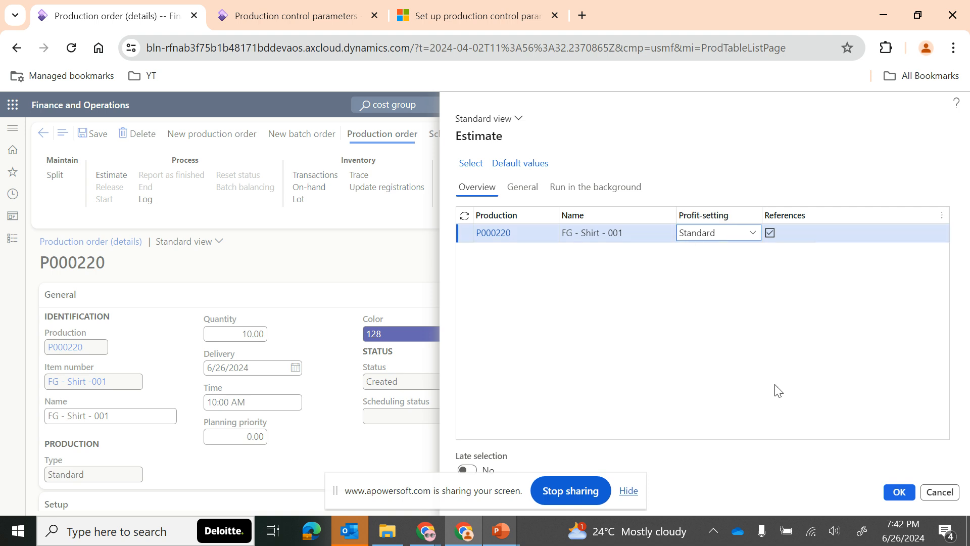
{"action": "left_click", "coordinate": [893, 497]}
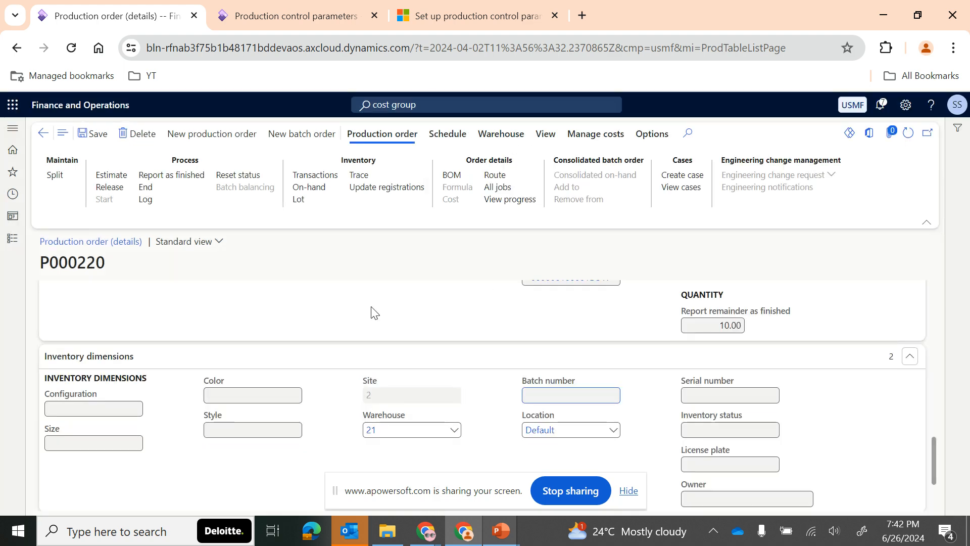
Check the production order's status and remain status in its general details after the estimate.
{"action": "scroll", "coordinate": [287, 331], "scroll_direction": "up", "scroll_amount": 15}
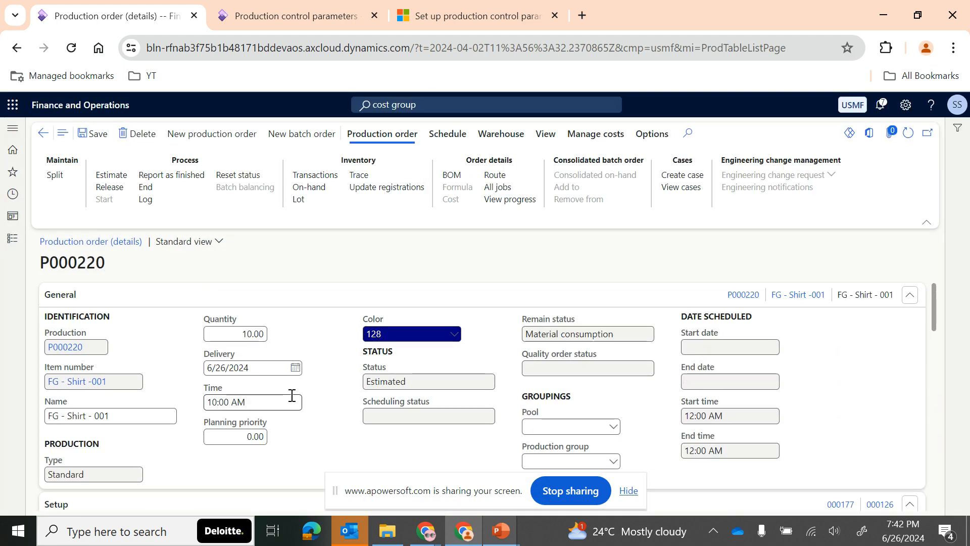
{"action": "scroll", "coordinate": [289, 424], "scroll_direction": "down", "scroll_amount": 1}
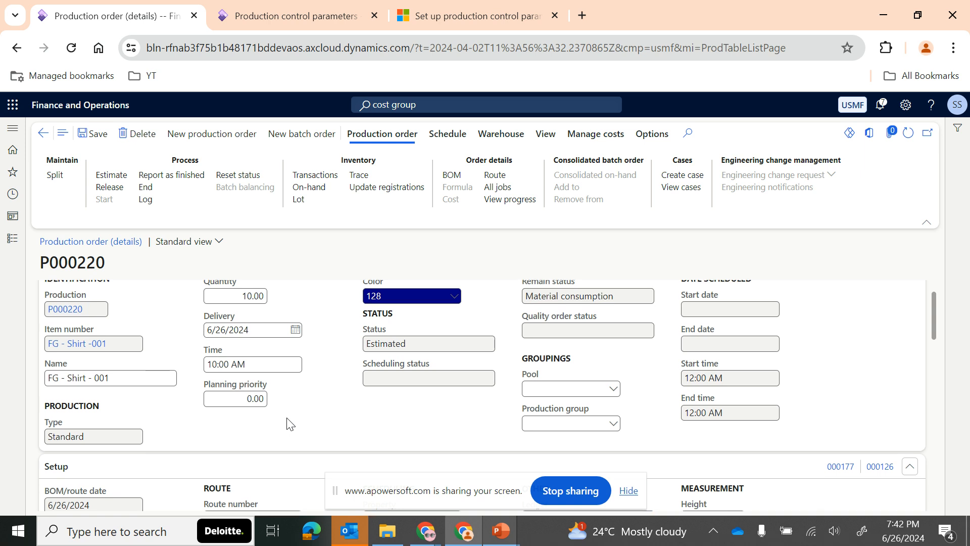
{"action": "left_click", "coordinate": [407, 342]}
{"action": "left_click", "coordinate": [528, 325]}
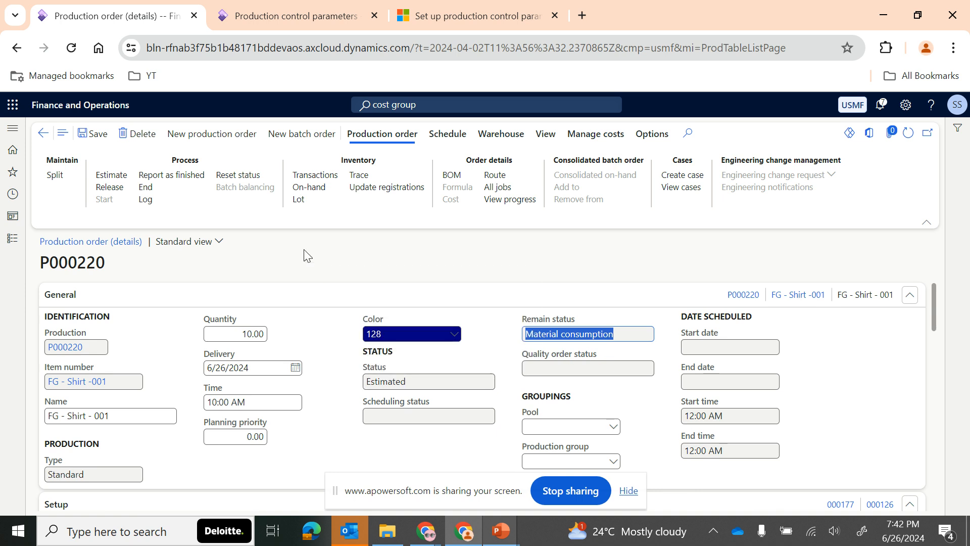
Inspect the desired status offered for resetting the production order, leaving without applying a reset.
{"action": "left_click", "coordinate": [583, 134]}
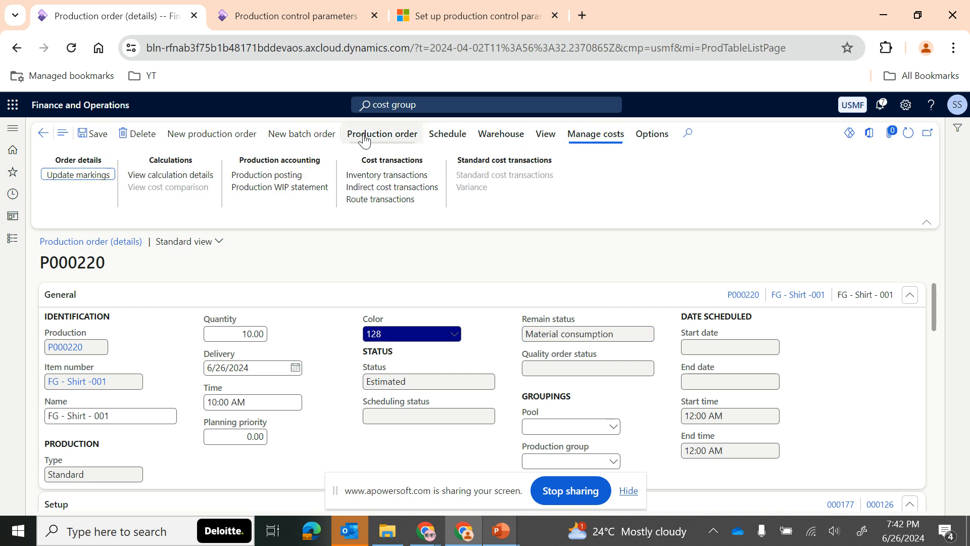
{"action": "left_click", "coordinate": [380, 134]}
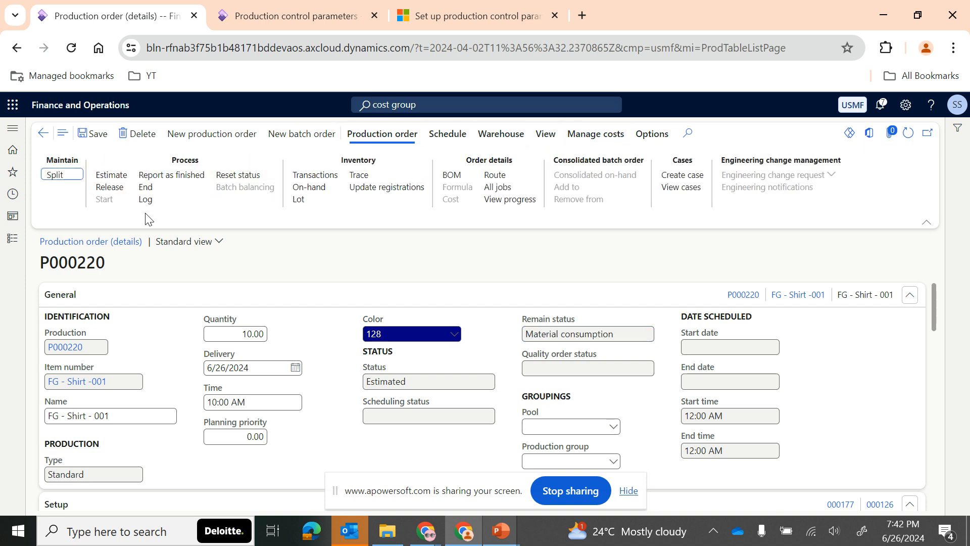
{"action": "left_click", "coordinate": [239, 176]}
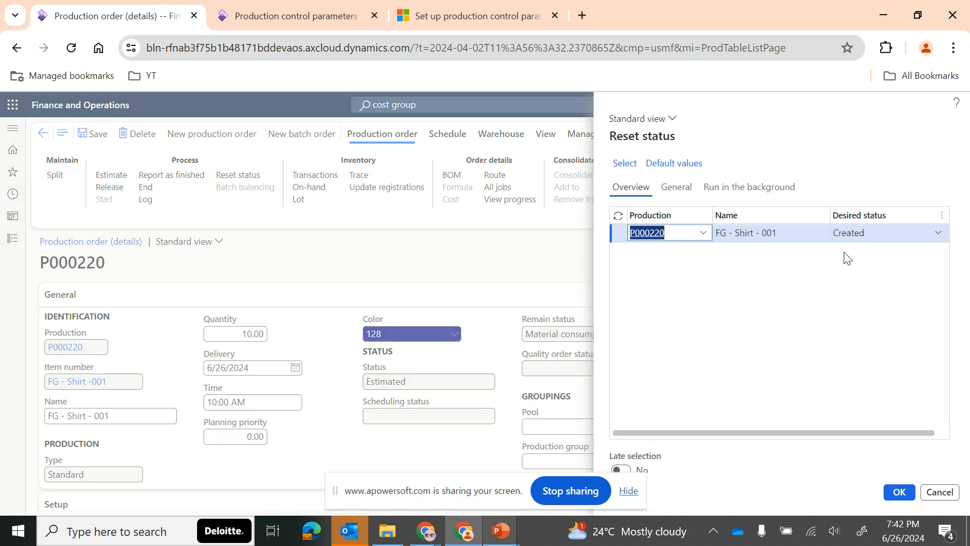
{"action": "left_click", "coordinate": [935, 505]}
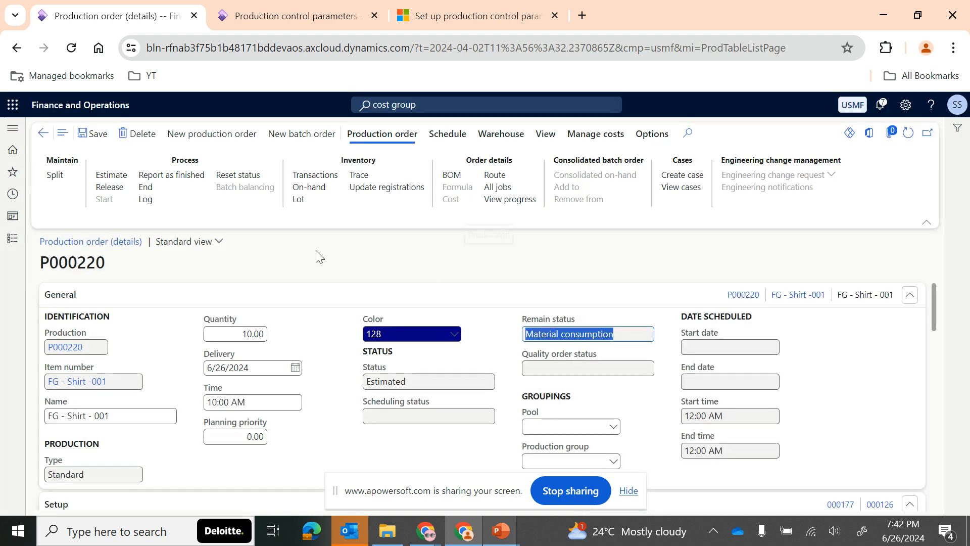
Open the order's cost calculation details and select the RM - Fabric, RM - Thread and RM - Button lines in the estimation overview.
{"action": "left_click", "coordinate": [596, 133]}
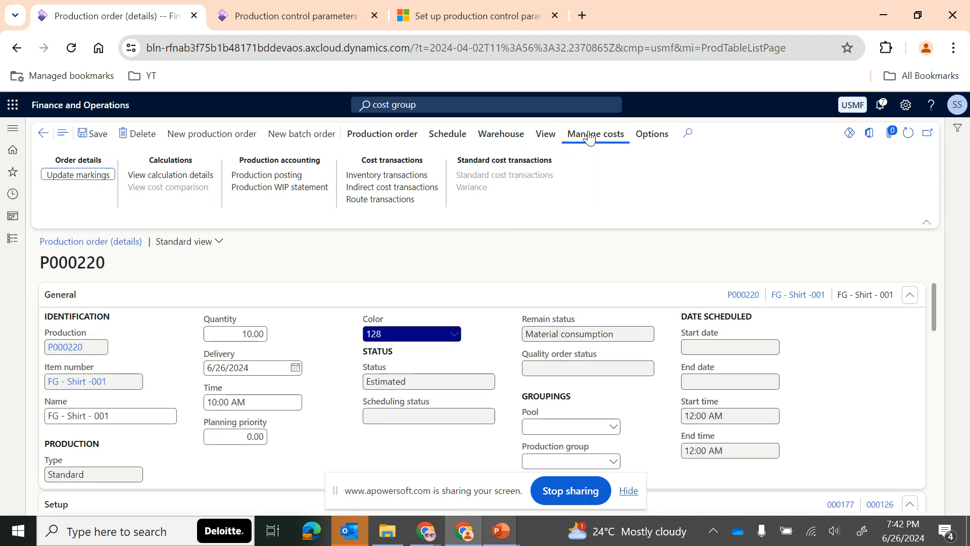
{"action": "left_click", "coordinate": [155, 177]}
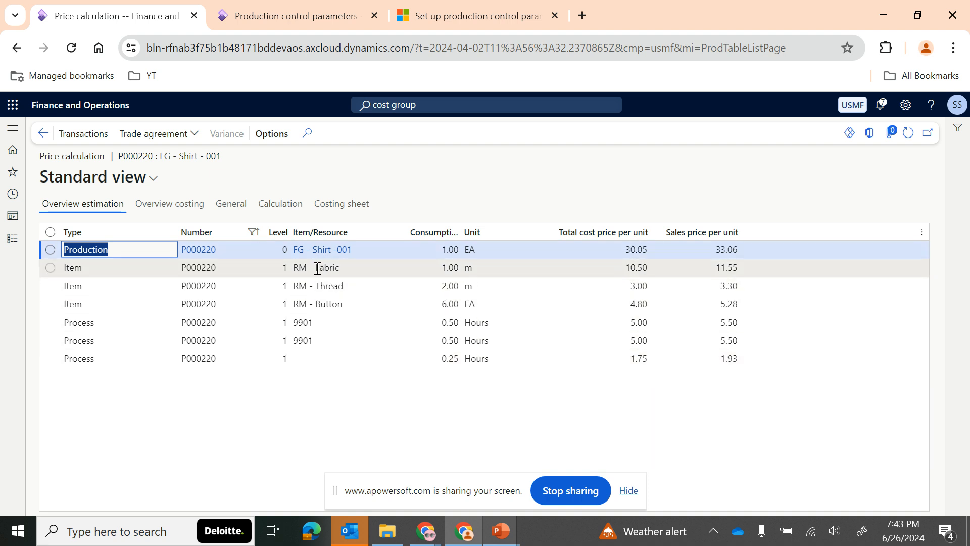
{"action": "left_click", "coordinate": [86, 268]}
{"action": "left_click", "coordinate": [87, 284]}
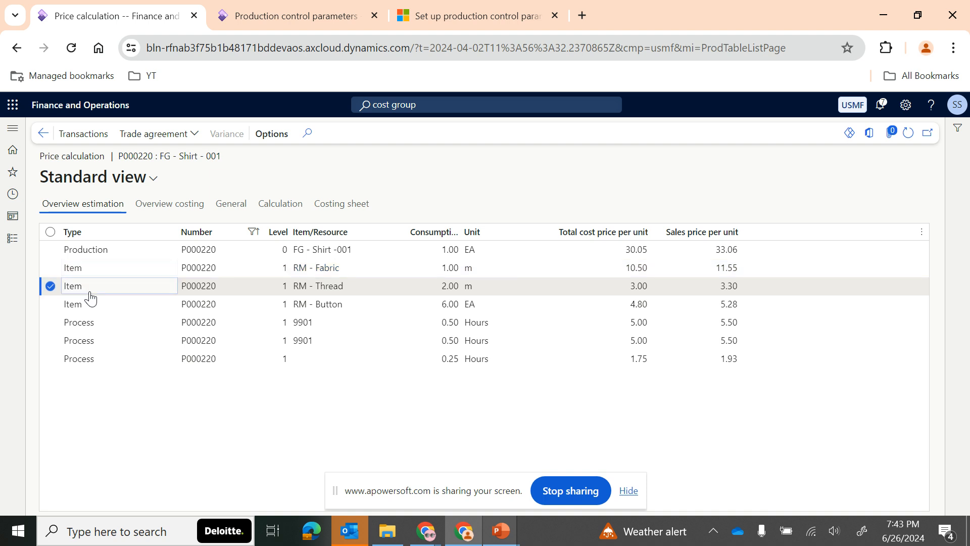
{"action": "left_click", "coordinate": [91, 303]}
{"action": "left_click", "coordinate": [50, 286]}
{"action": "left_click", "coordinate": [50, 267]}
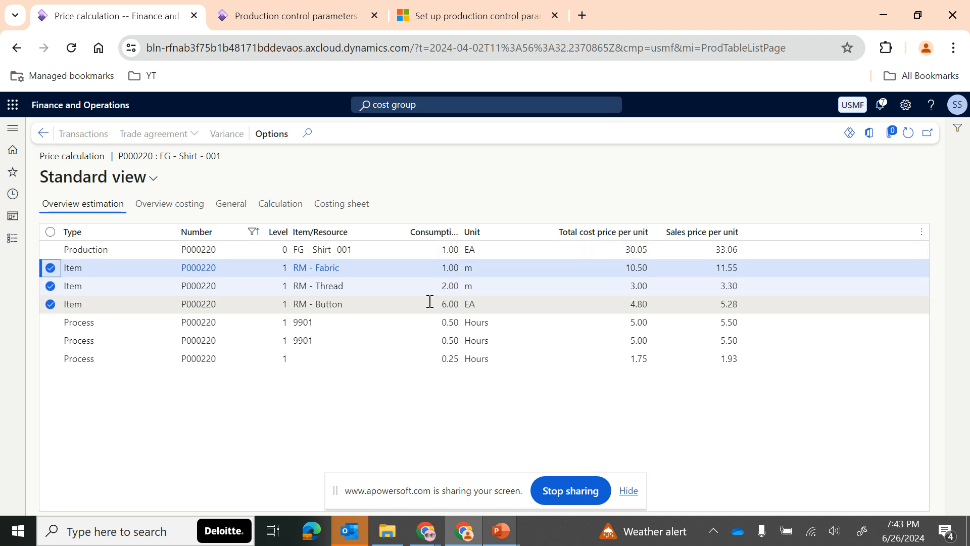
Compare the per-unit estimation with the estimated quantities and costs in the costing overview, then return to the production order.
{"action": "left_click", "coordinate": [167, 210]}
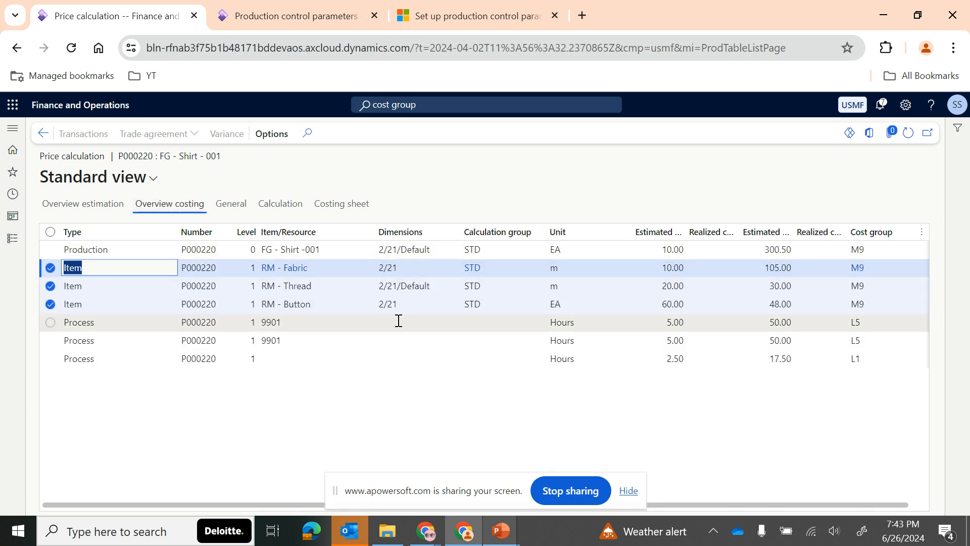
{"action": "scroll", "coordinate": [534, 303], "scroll_direction": "right", "scroll_amount": 1}
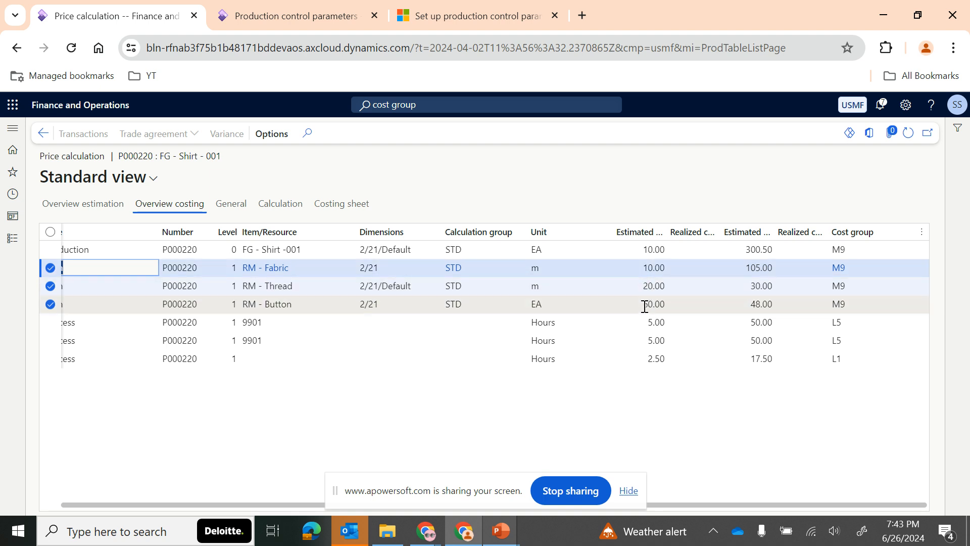
{"action": "left_click", "coordinate": [103, 212]}
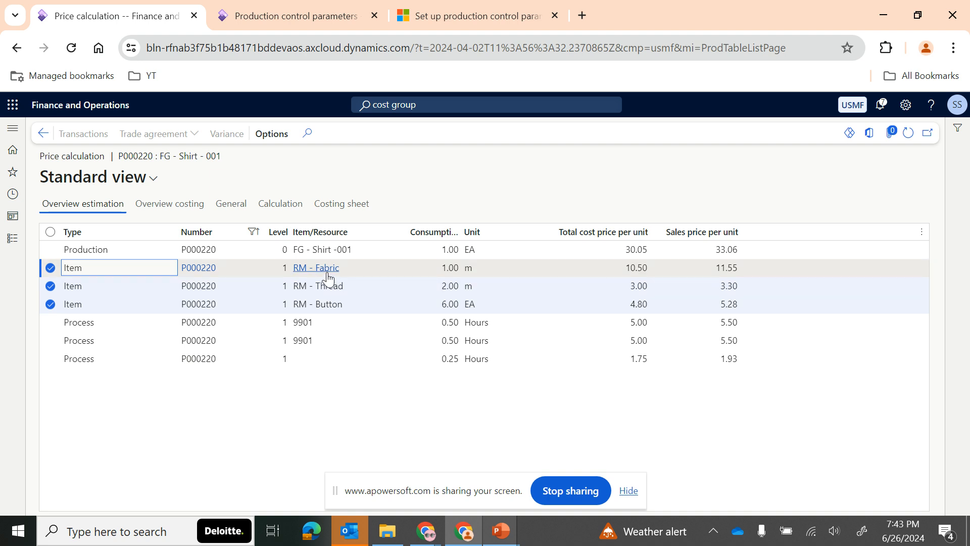
{"action": "mouse_move", "coordinate": [328, 278]}
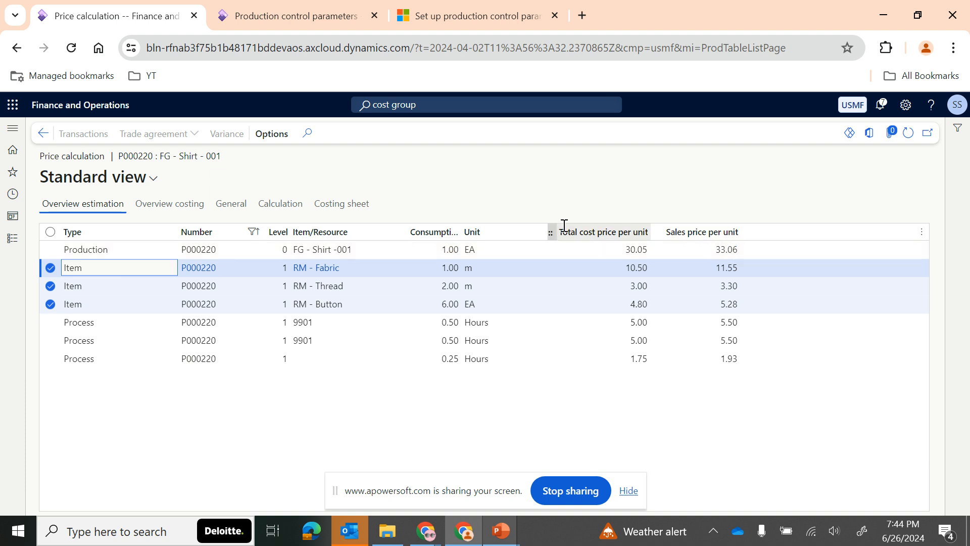
{"action": "left_click", "coordinate": [190, 204]}
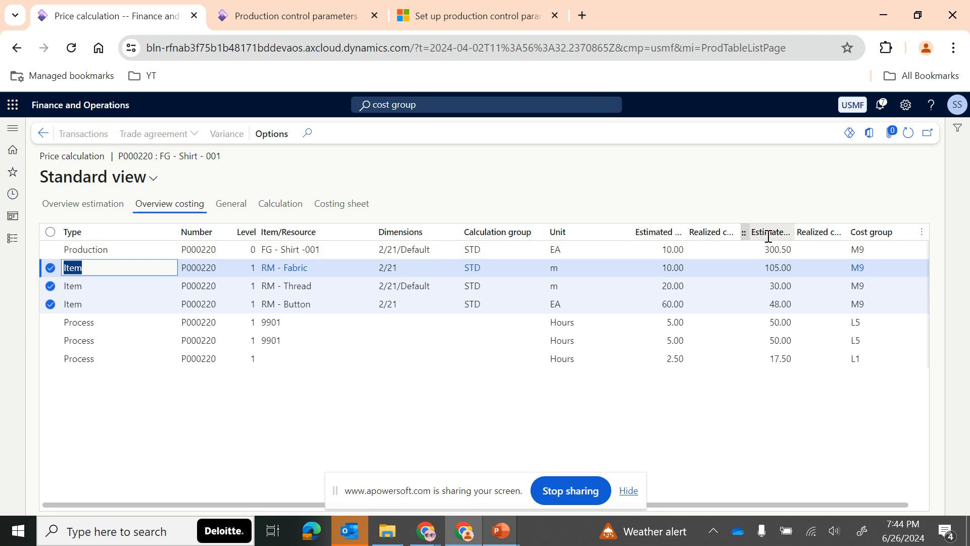
{"action": "left_click", "coordinate": [666, 249]}
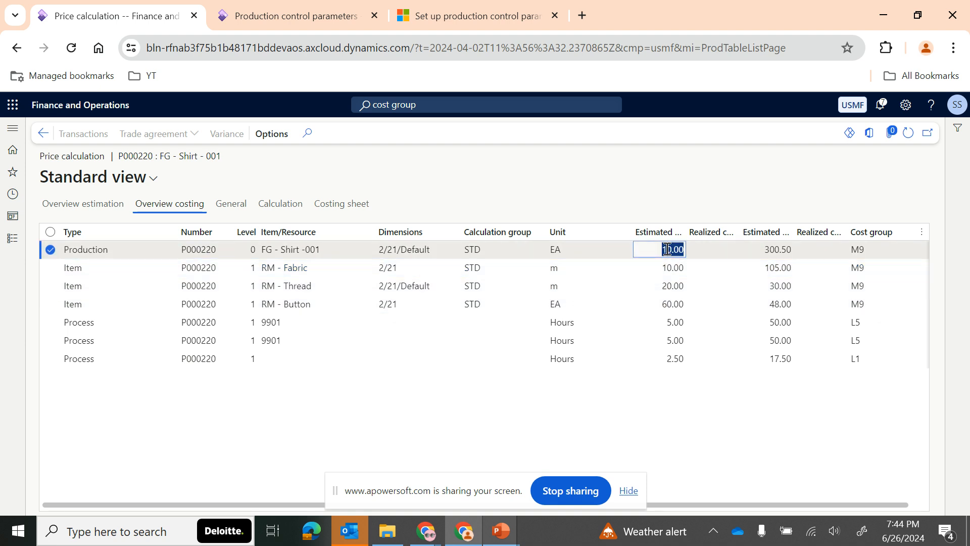
{"action": "left_click", "coordinate": [666, 268]}
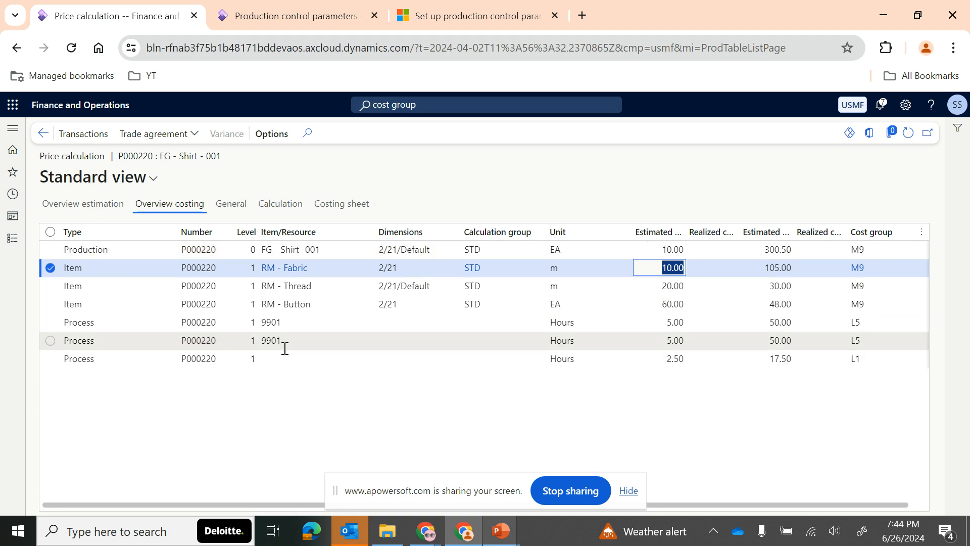
{"action": "left_click", "coordinate": [43, 133]}
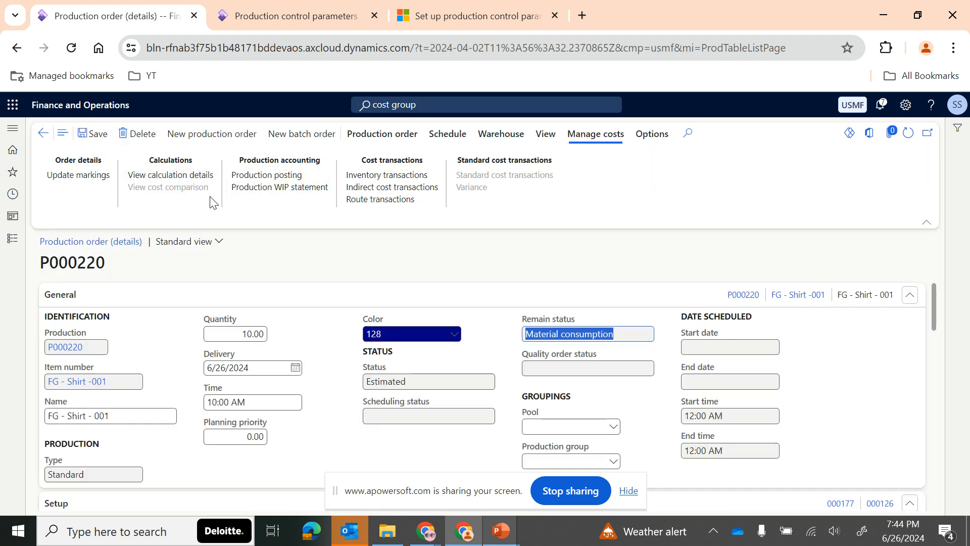
Release the production order with references included after reviewing the general release options, including job card, route card and warehouse settings.
{"action": "left_click", "coordinate": [382, 134]}
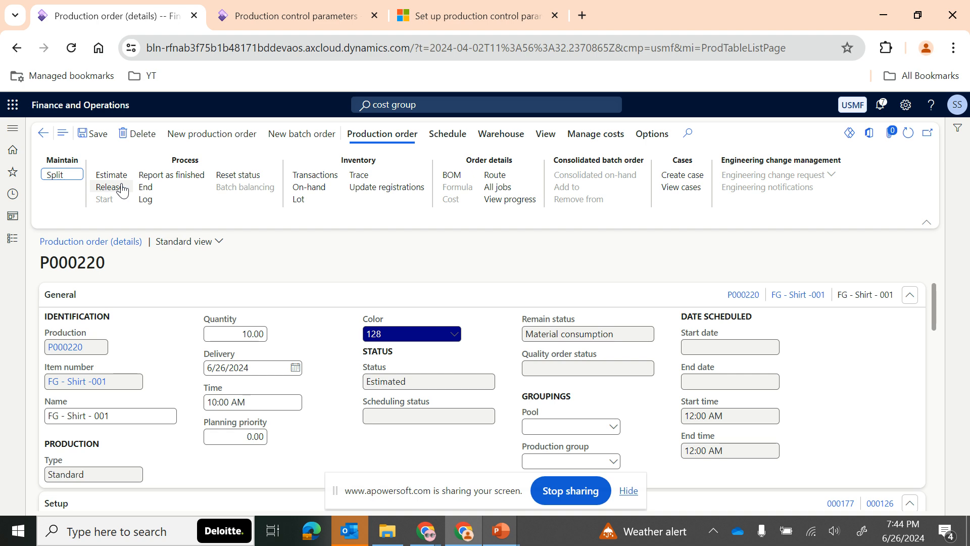
{"action": "left_click", "coordinate": [122, 187]}
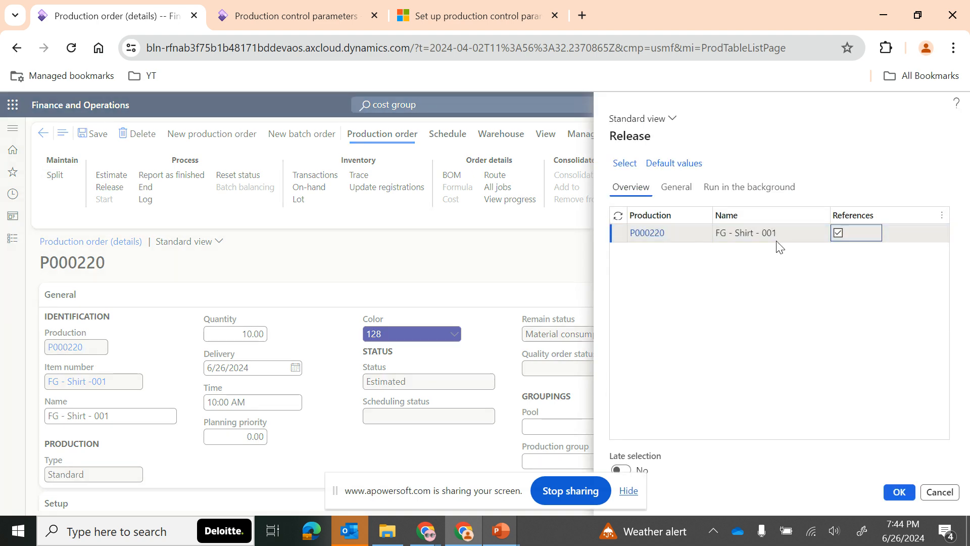
{"action": "left_click", "coordinate": [678, 190]}
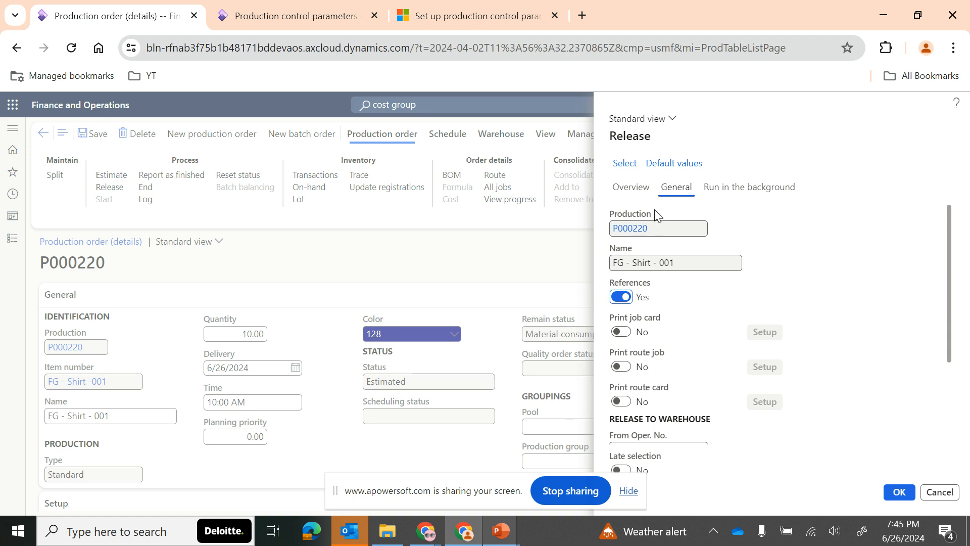
{"action": "left_click", "coordinate": [655, 166]}
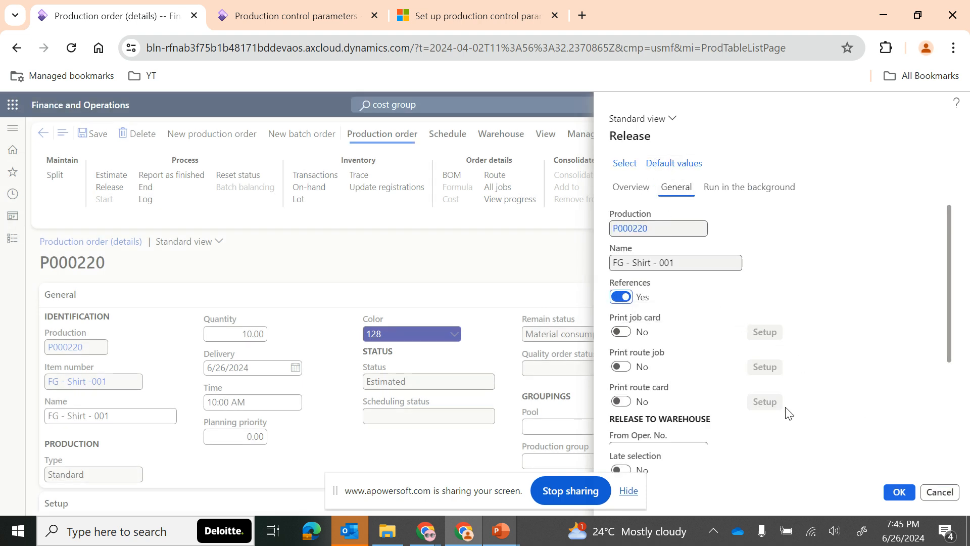
{"action": "scroll", "coordinate": [693, 403], "scroll_direction": "down", "scroll_amount": 2}
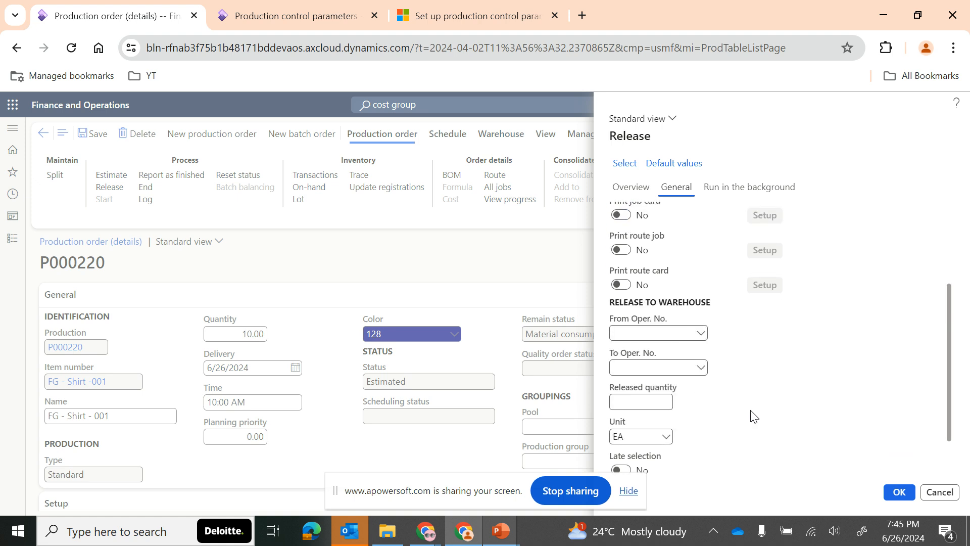
{"action": "left_click", "coordinate": [886, 496]}
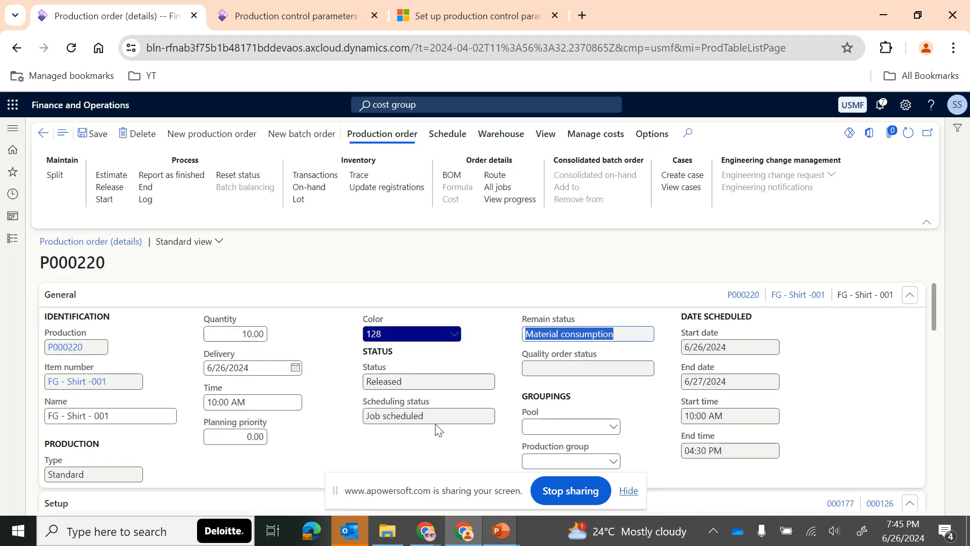
Check the production order's status in its general details after the release.
{"action": "left_click", "coordinate": [407, 381]}
{"action": "left_click_drag", "start_coordinate": [408, 381], "coordinate": [353, 383]}
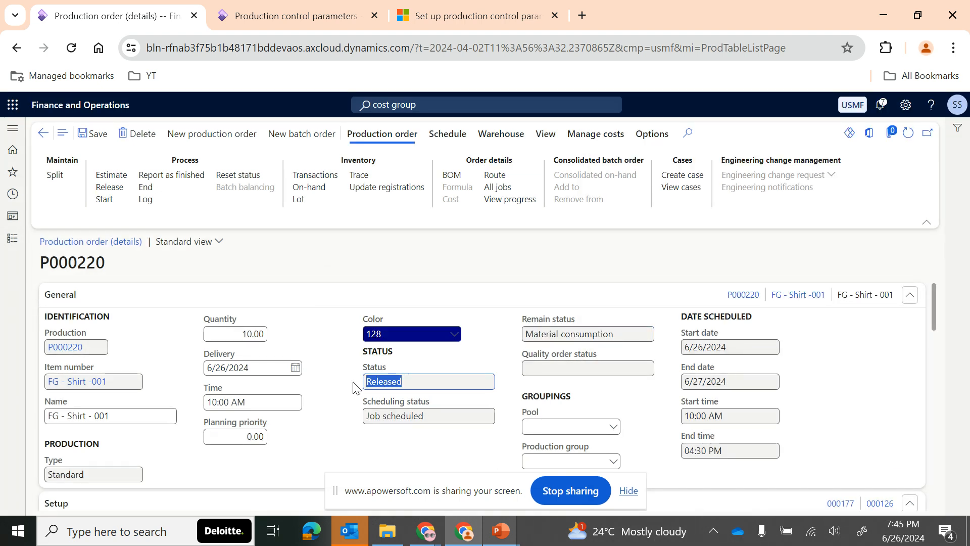
{"action": "left_click", "coordinate": [329, 372]}
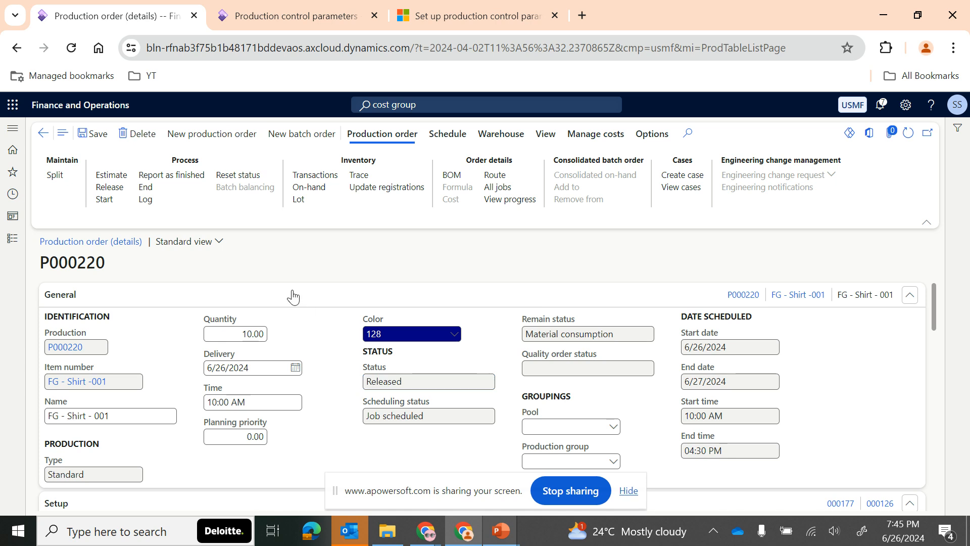
Open the Start dialog for the production order and set the quantity to start to 5.
{"action": "left_click", "coordinate": [111, 204]}
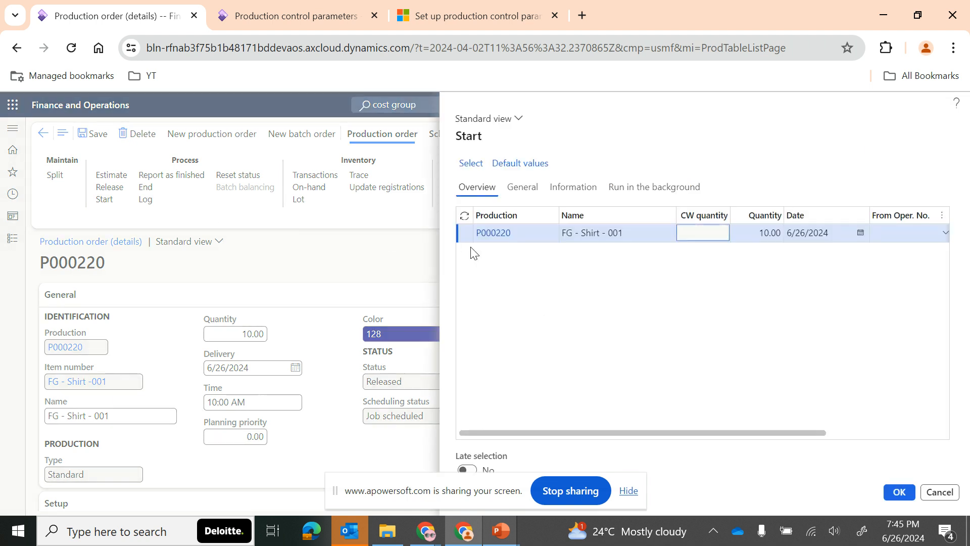
{"action": "left_click", "coordinate": [763, 233]}
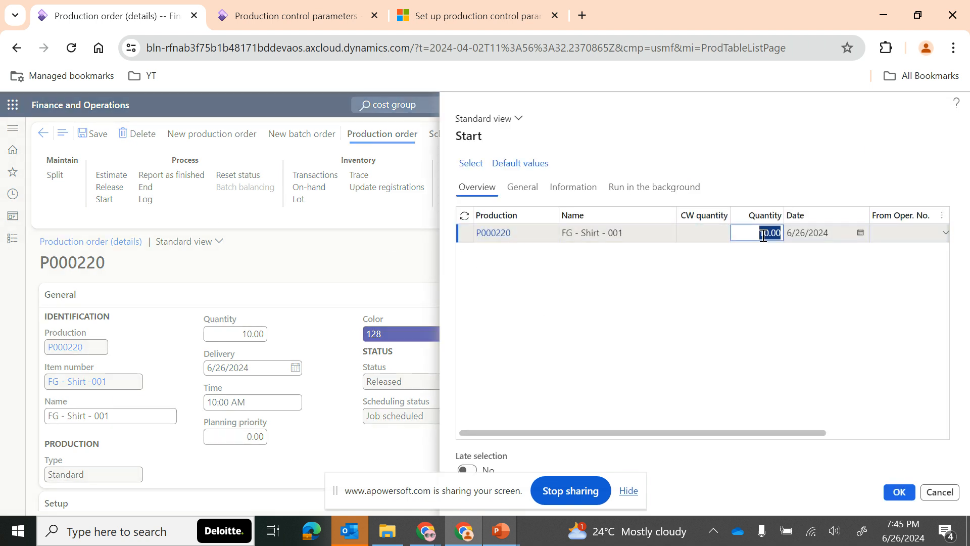
{"action": "type", "text": "5"}
{"action": "key", "text": "Tab"}
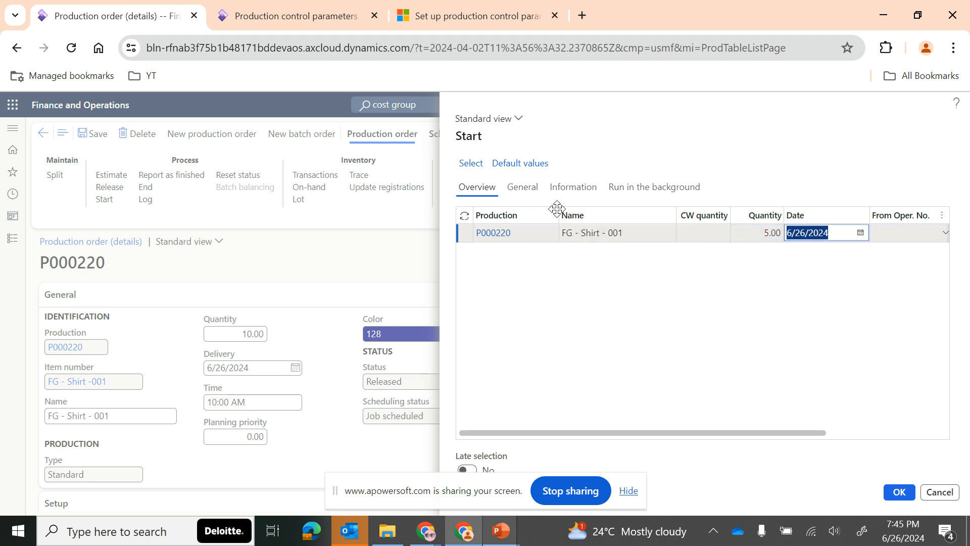
Set the route card journal's automatic route consumption to Always in the general start options.
{"action": "left_click", "coordinate": [523, 193]}
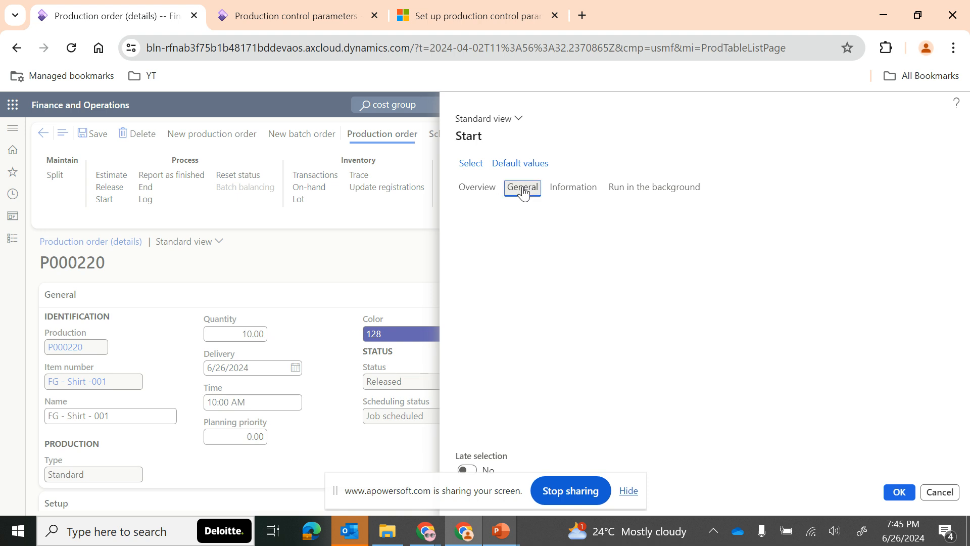
{"action": "scroll", "coordinate": [687, 335], "scroll_direction": "down", "scroll_amount": 2}
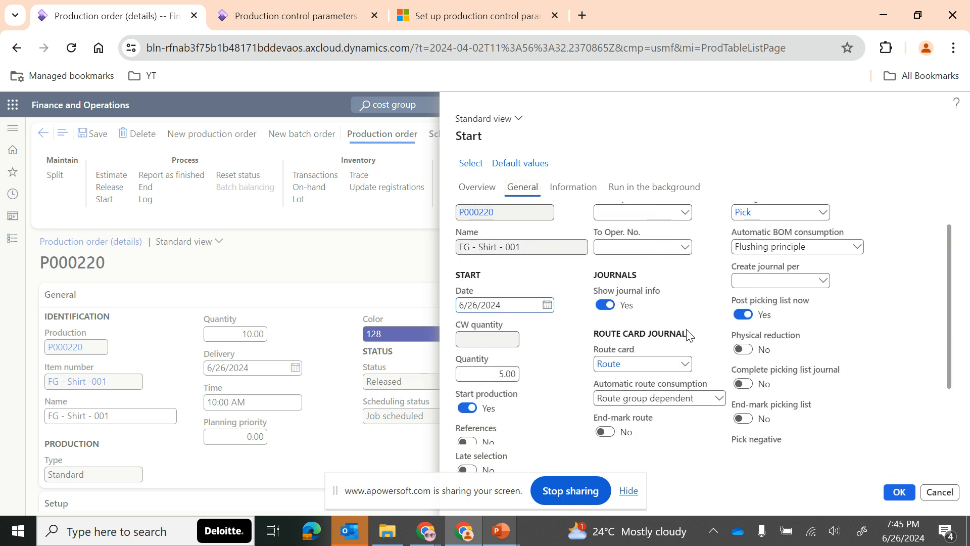
{"action": "scroll", "coordinate": [688, 335], "scroll_direction": "down", "scroll_amount": 2}
{"action": "mouse_move", "coordinate": [617, 317]}
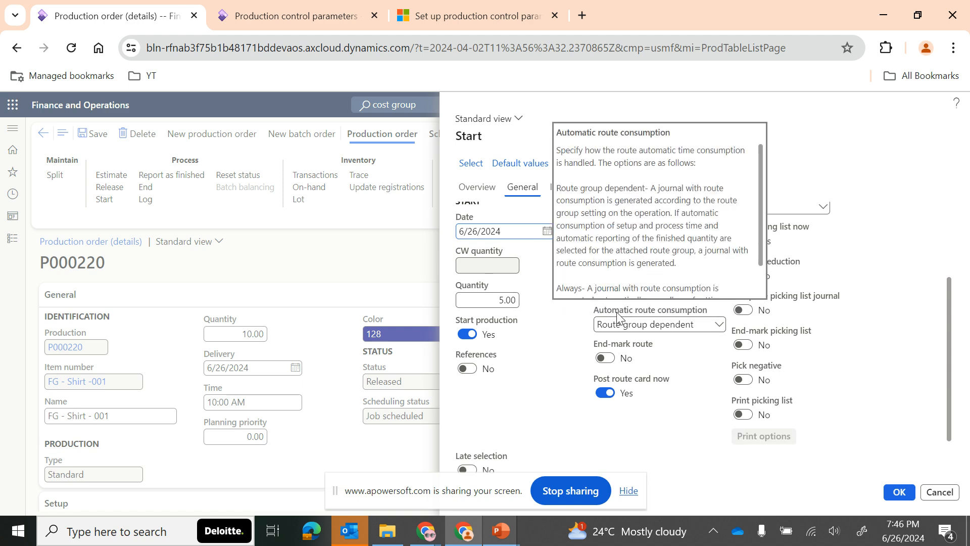
{"action": "left_click", "coordinate": [719, 326]}
{"action": "left_click", "coordinate": [625, 361]}
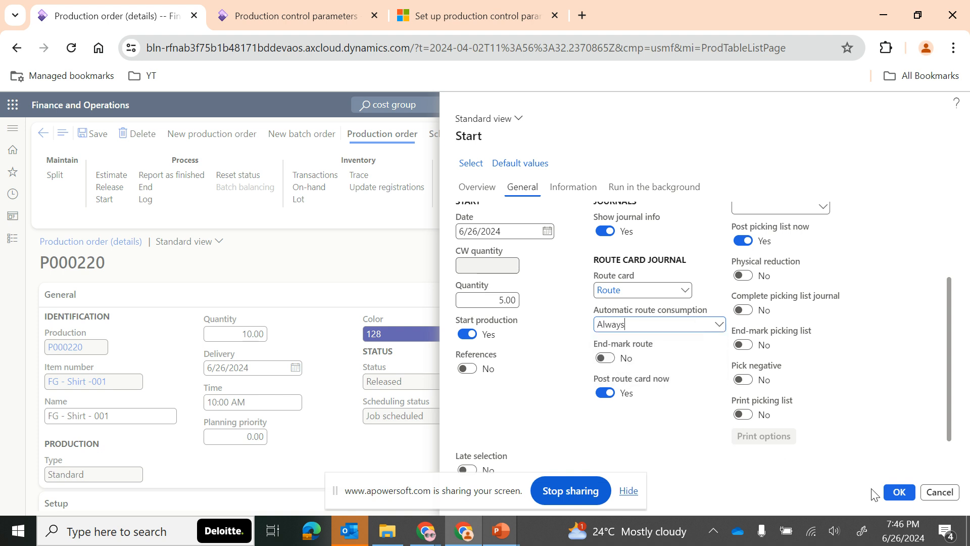
Set the picking list journal's automatic BOM consumption to Always.
{"action": "scroll", "coordinate": [710, 410], "scroll_direction": "up", "scroll_amount": 1}
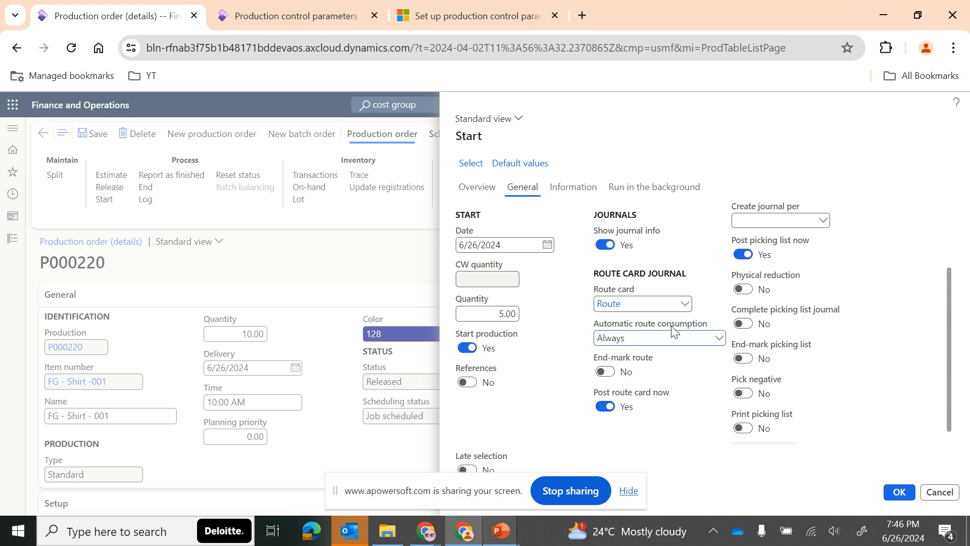
{"action": "scroll", "coordinate": [693, 408], "scroll_direction": "up", "scroll_amount": 1}
{"action": "scroll", "coordinate": [692, 409], "scroll_direction": "up", "scroll_amount": 3}
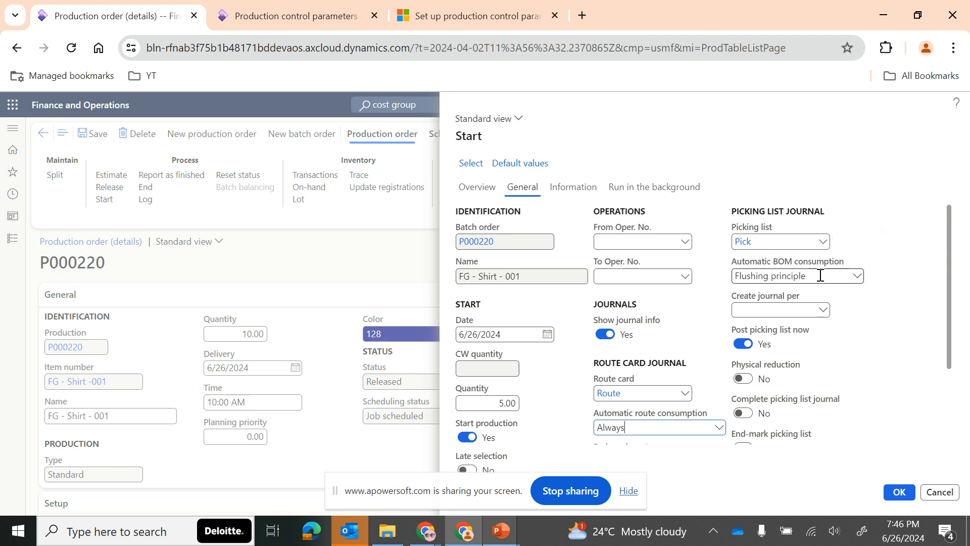
{"action": "left_click", "coordinate": [854, 277]}
{"action": "left_click", "coordinate": [766, 310]}
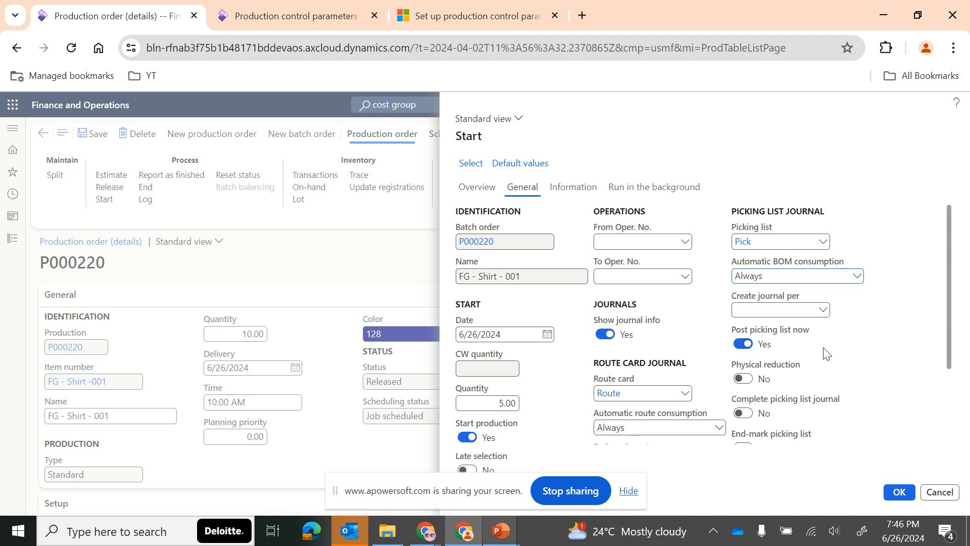
Review the start options and the default start values for both journals, and apply the defaults to the order.
{"action": "scroll", "coordinate": [833, 354], "scroll_direction": "down", "scroll_amount": 3}
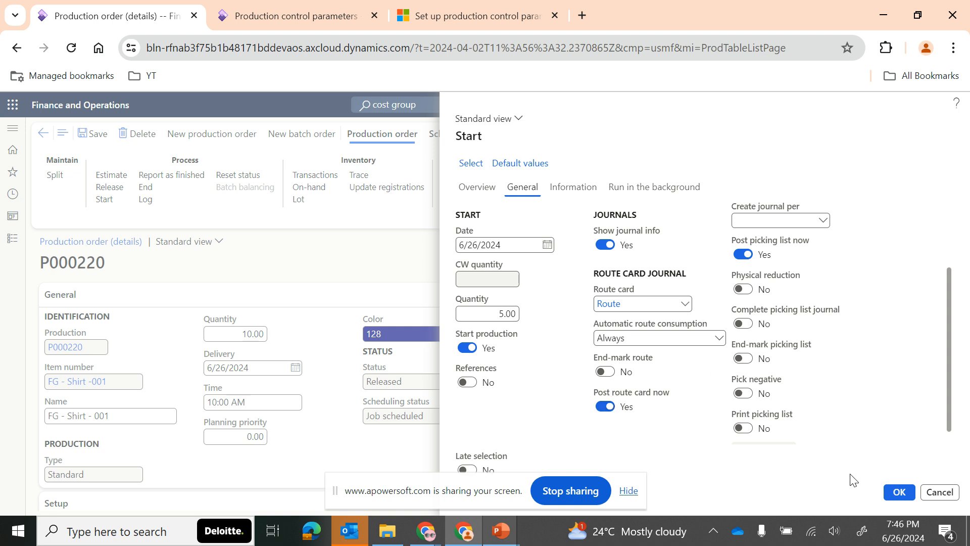
{"action": "scroll", "coordinate": [689, 396], "scroll_direction": "up", "scroll_amount": 3}
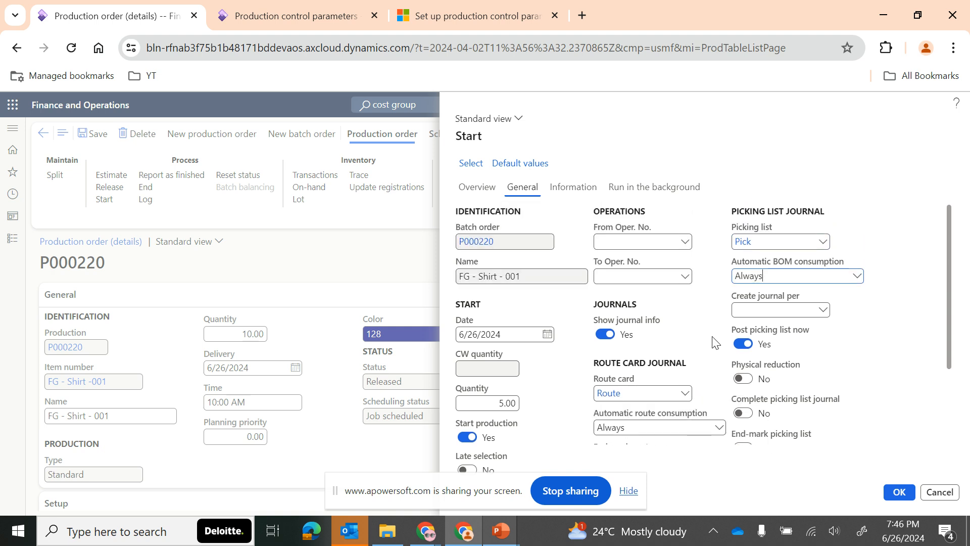
{"action": "scroll", "coordinate": [692, 373], "scroll_direction": "down", "scroll_amount": 3}
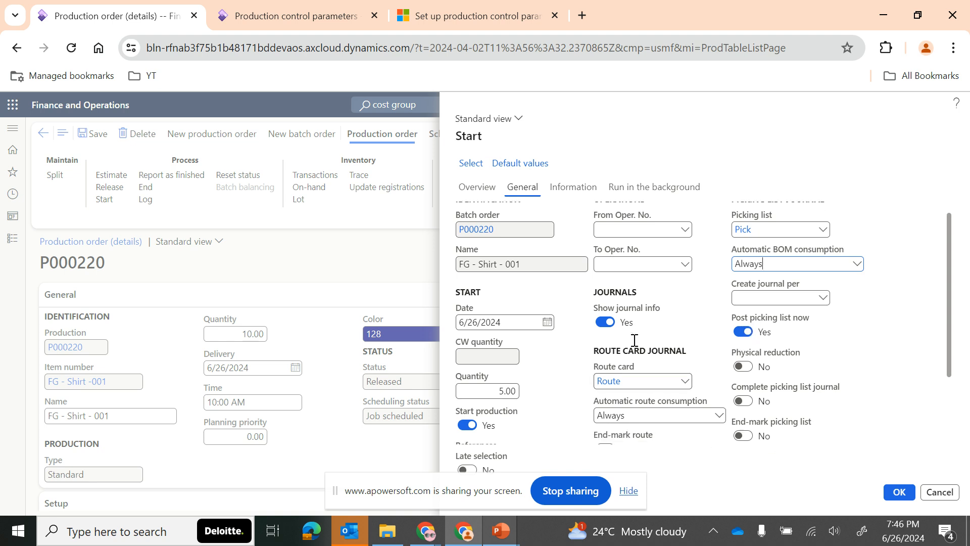
{"action": "scroll", "coordinate": [689, 354], "scroll_direction": "up", "scroll_amount": 3}
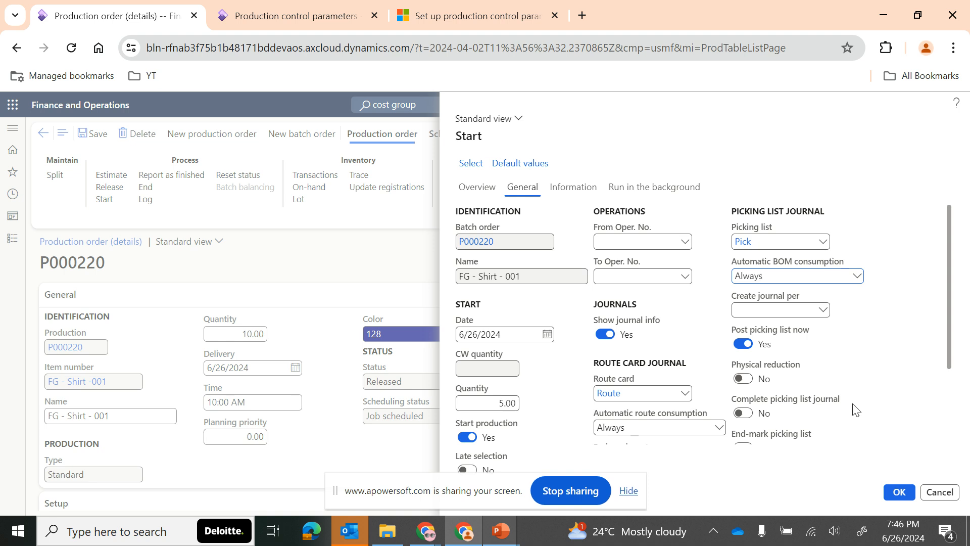
{"action": "scroll", "coordinate": [854, 409], "scroll_direction": "down", "scroll_amount": 1}
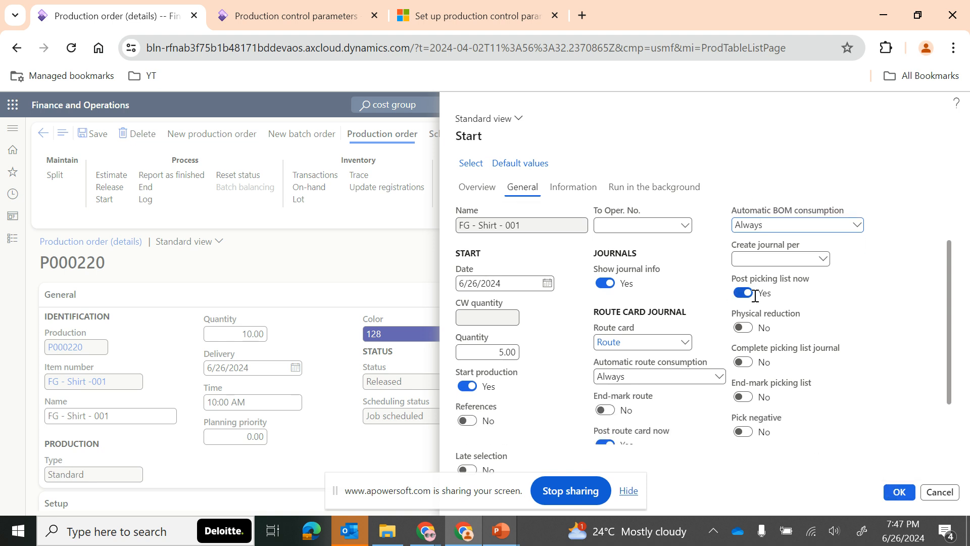
{"action": "left_click", "coordinate": [528, 165]}
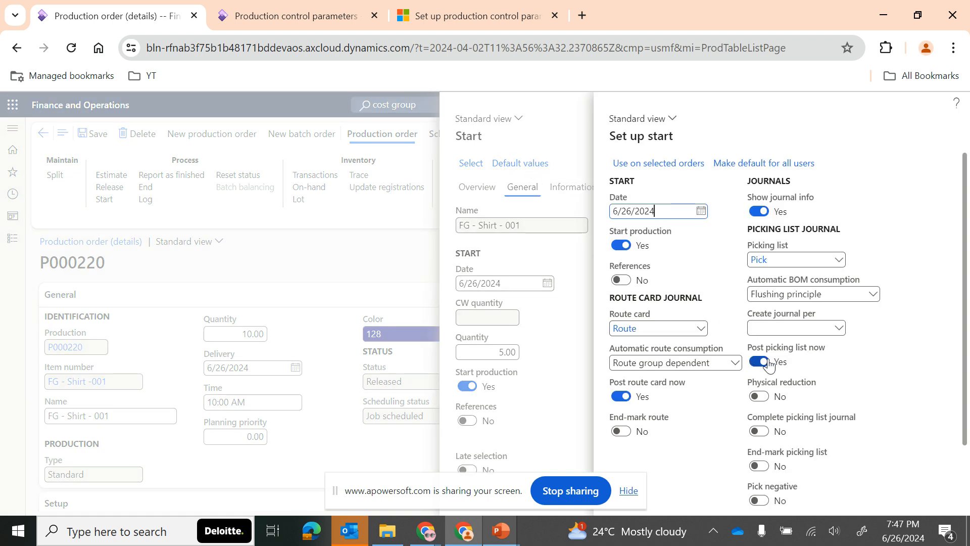
{"action": "mouse_move", "coordinate": [728, 365]}
{"action": "scroll", "coordinate": [762, 353], "scroll_direction": "down", "scroll_amount": 3}
{"action": "left_click", "coordinate": [888, 502]}
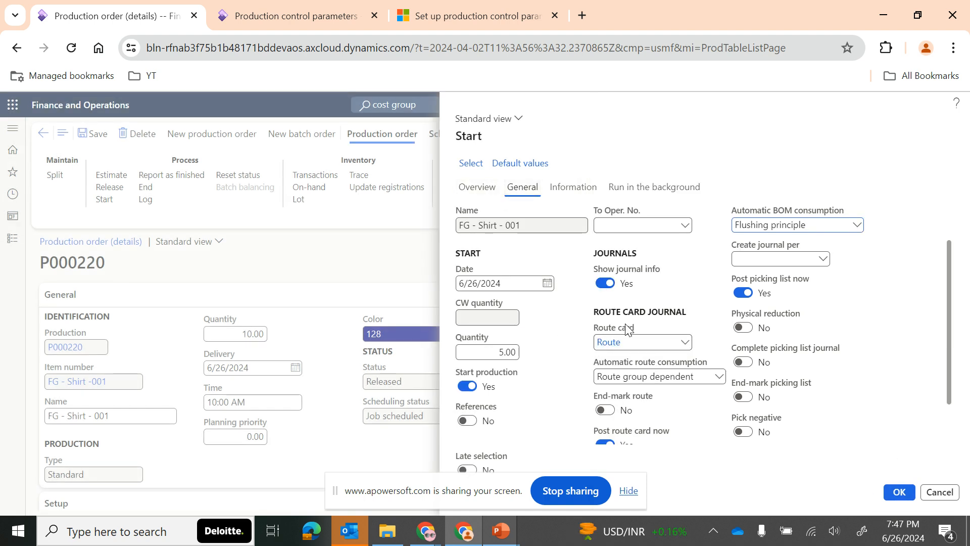
Start the production order with these options and check its status and inventory dimensions on the details page.
{"action": "scroll", "coordinate": [686, 364], "scroll_direction": "down", "scroll_amount": 1}
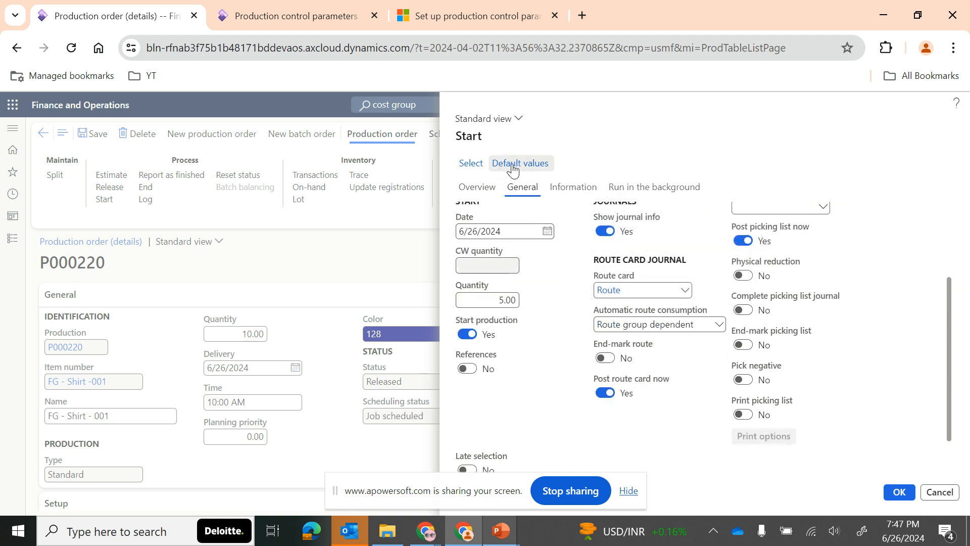
{"action": "left_click", "coordinate": [896, 494]}
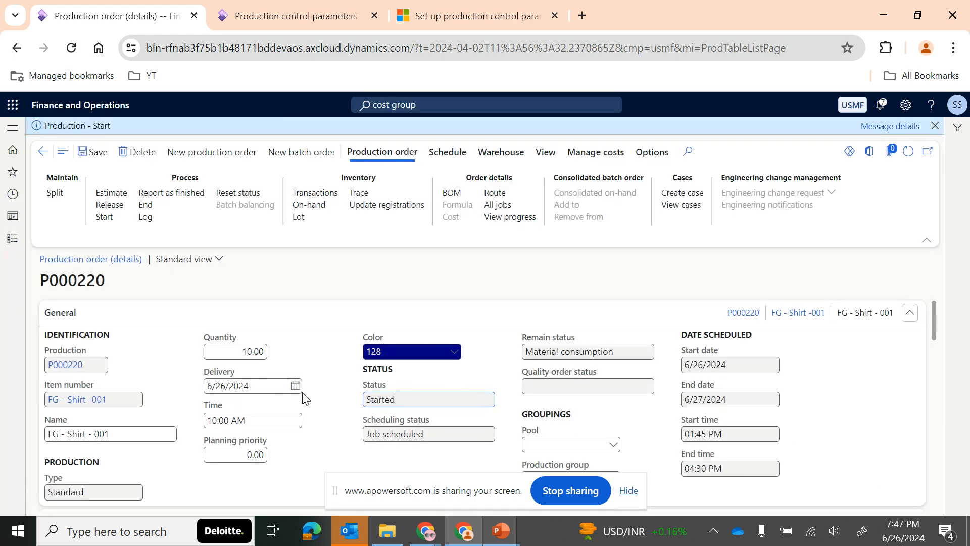
{"action": "scroll", "coordinate": [305, 394], "scroll_direction": "down", "scroll_amount": 5}
{"action": "scroll", "coordinate": [306, 399], "scroll_direction": "down", "scroll_amount": 10}
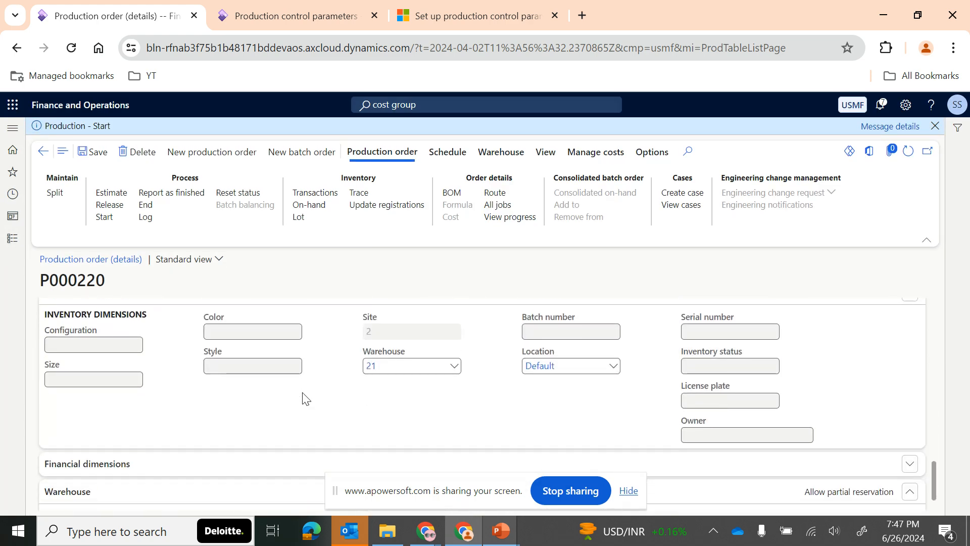
{"action": "scroll", "coordinate": [305, 399], "scroll_direction": "up", "scroll_amount": 12}
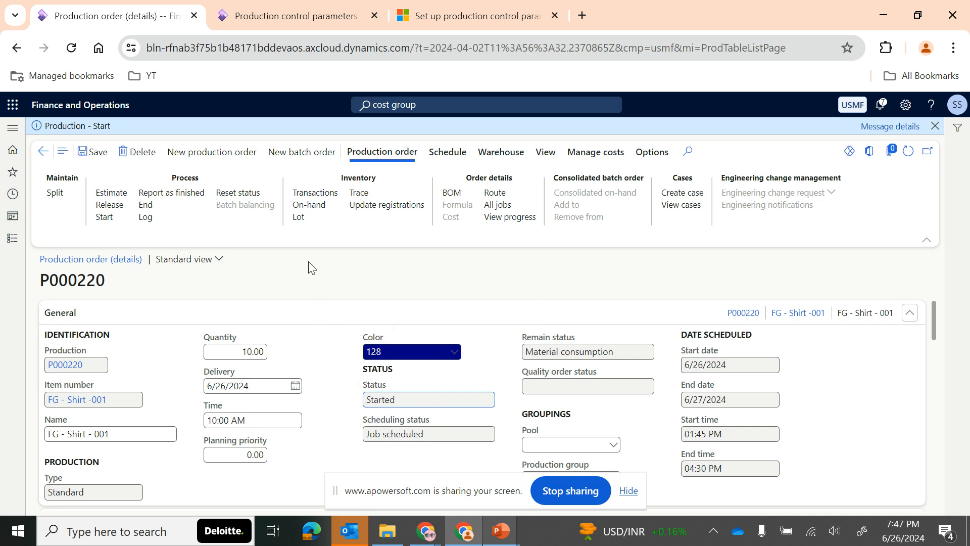
Open the order's picking list journal and examine the inventory dimensions of the RM - Fabric line.
{"action": "left_click", "coordinate": [545, 152]}
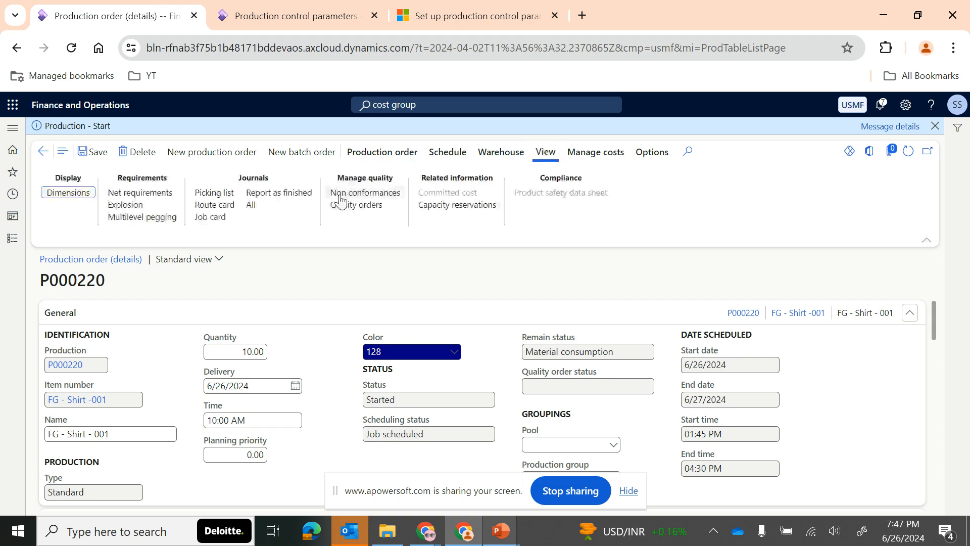
{"action": "left_click", "coordinate": [214, 194]}
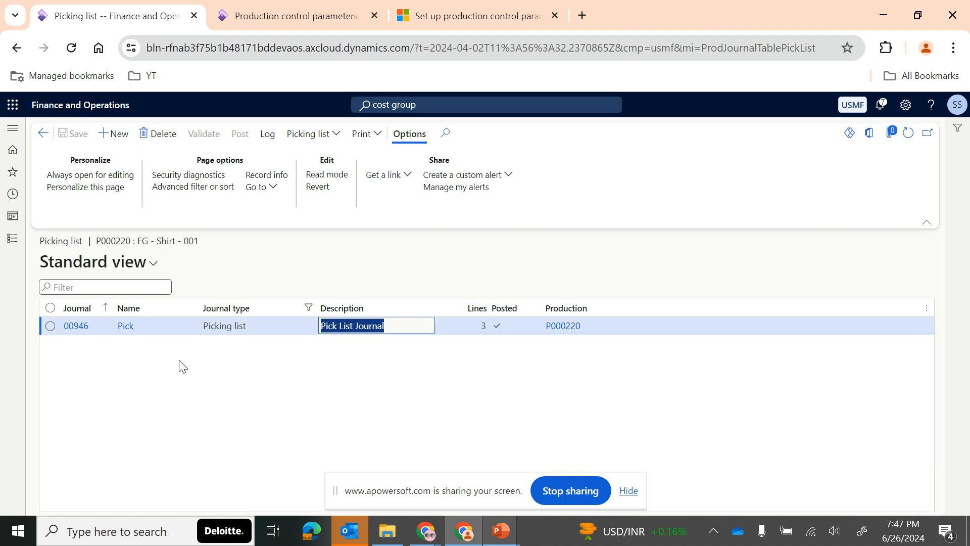
{"action": "left_click", "coordinate": [77, 327]}
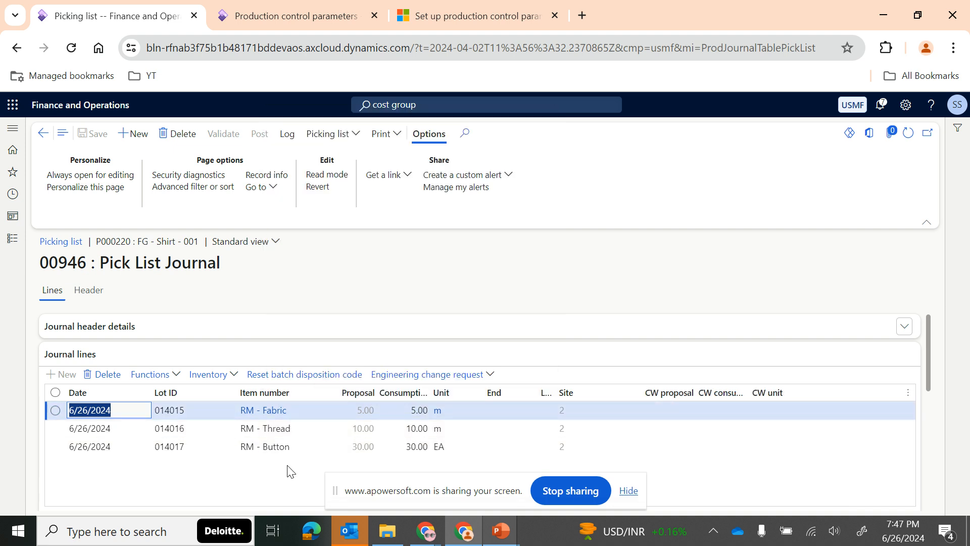
{"action": "scroll", "coordinate": [290, 471], "scroll_direction": "down", "scroll_amount": 3}
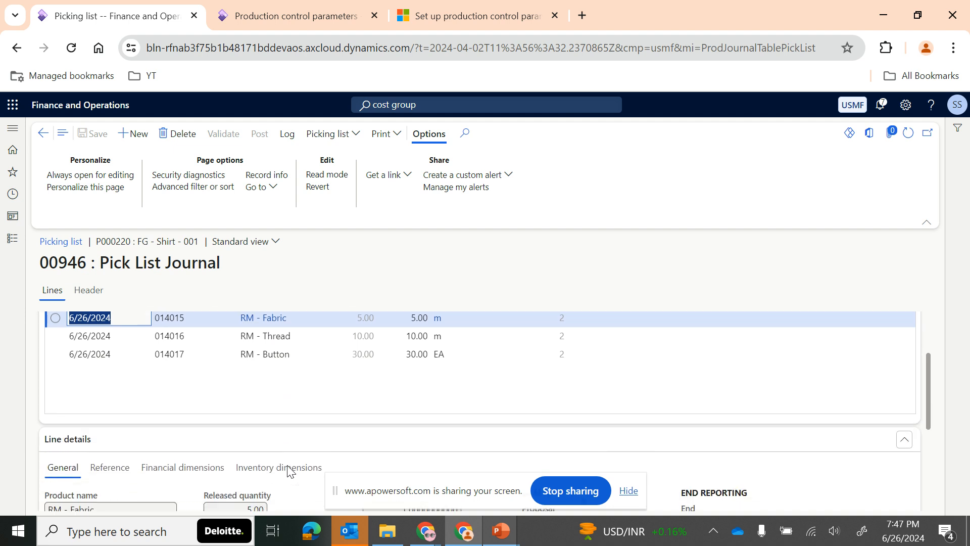
{"action": "left_click", "coordinate": [252, 397]}
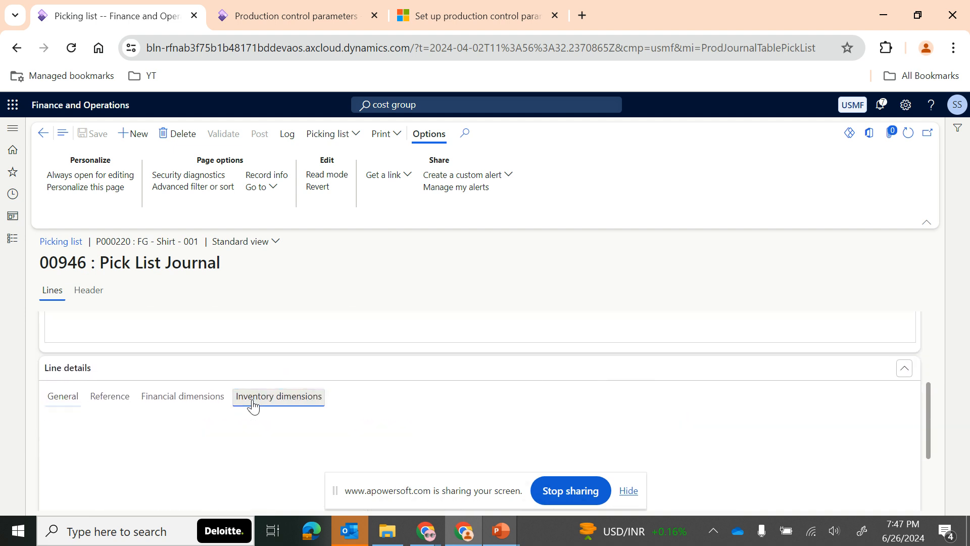
{"action": "scroll", "coordinate": [270, 443], "scroll_direction": "down", "scroll_amount": 1}
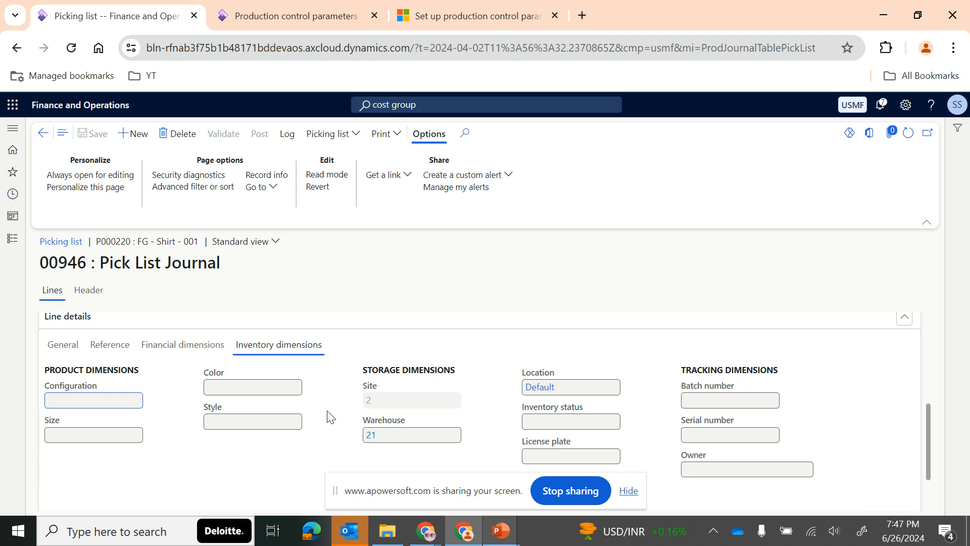
{"action": "scroll", "coordinate": [329, 417], "scroll_direction": "up", "scroll_amount": 1}
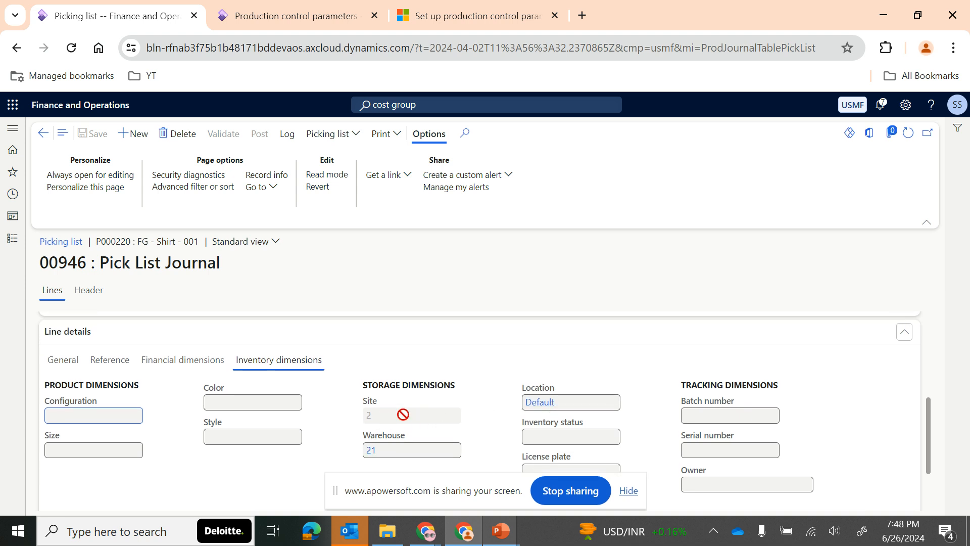
Compare the proposal and consumption quantities of the picking list lines, including RM - Thread, and return to the production order.
{"action": "scroll", "coordinate": [329, 429], "scroll_direction": "up", "scroll_amount": 4}
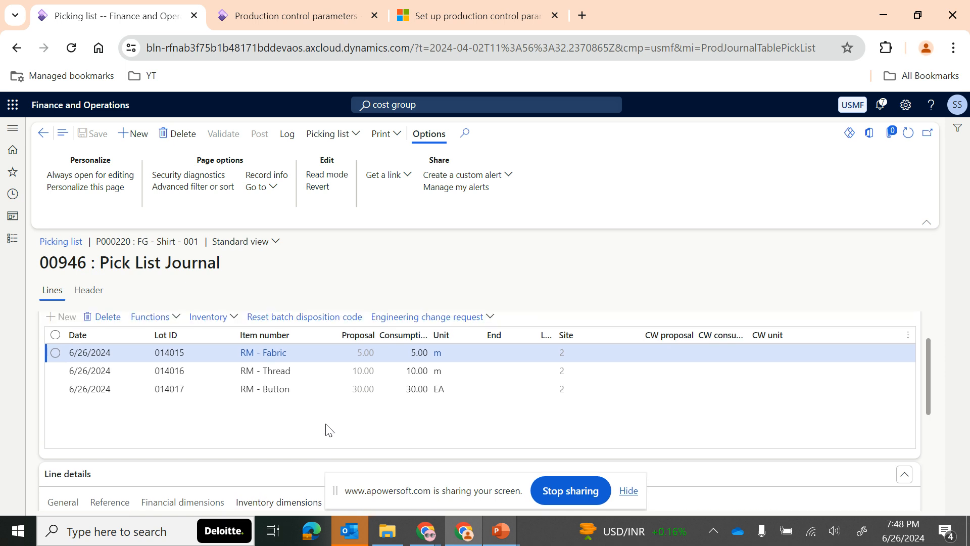
{"action": "scroll", "coordinate": [328, 429], "scroll_direction": "up", "scroll_amount": 1}
{"action": "scroll", "coordinate": [329, 429], "scroll_direction": "up", "scroll_amount": 1}
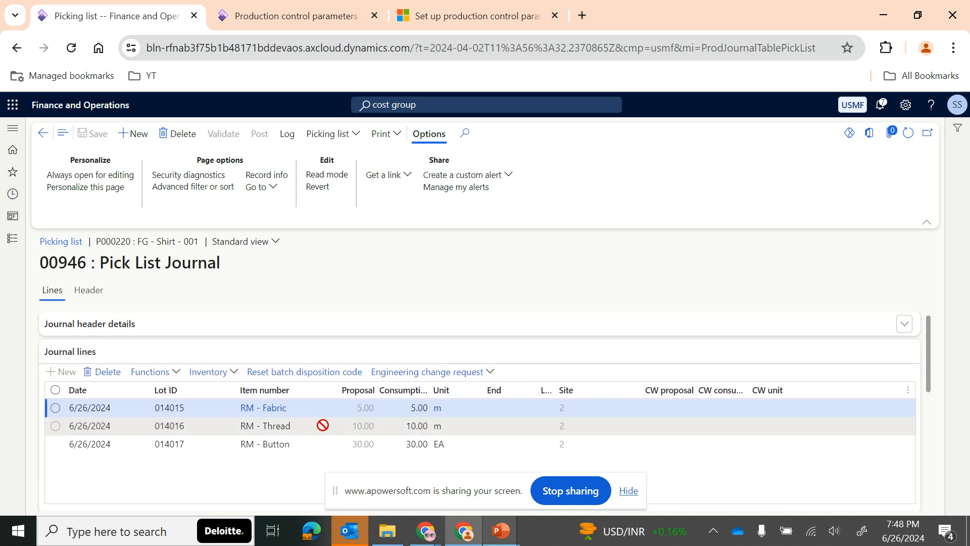
{"action": "left_click", "coordinate": [311, 427]}
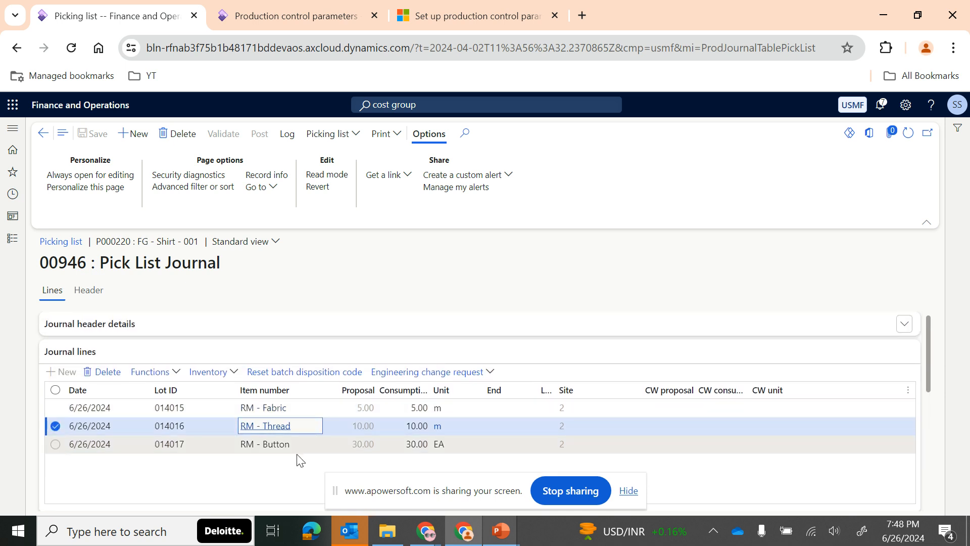
{"action": "left_click", "coordinate": [547, 430]}
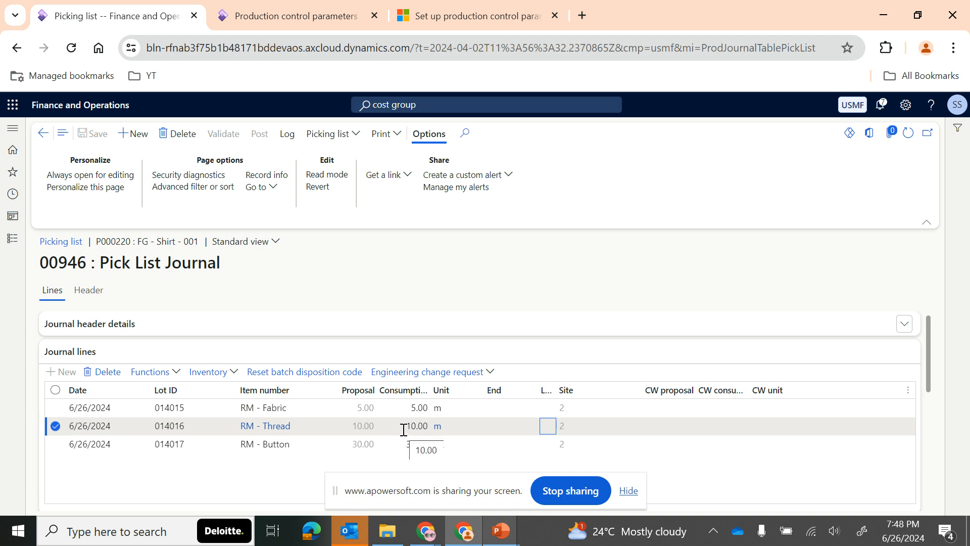
{"action": "left_click", "coordinate": [43, 133]}
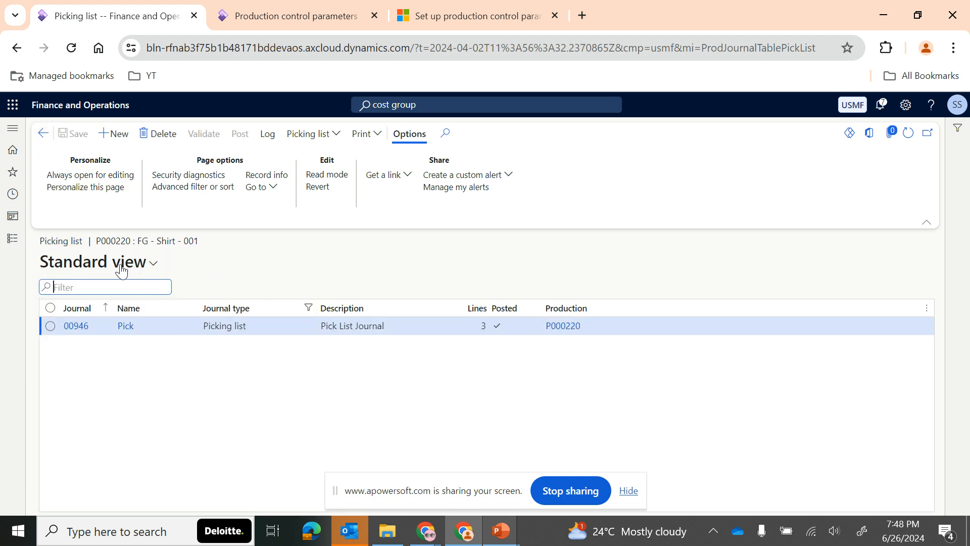
{"action": "left_click", "coordinate": [43, 133]}
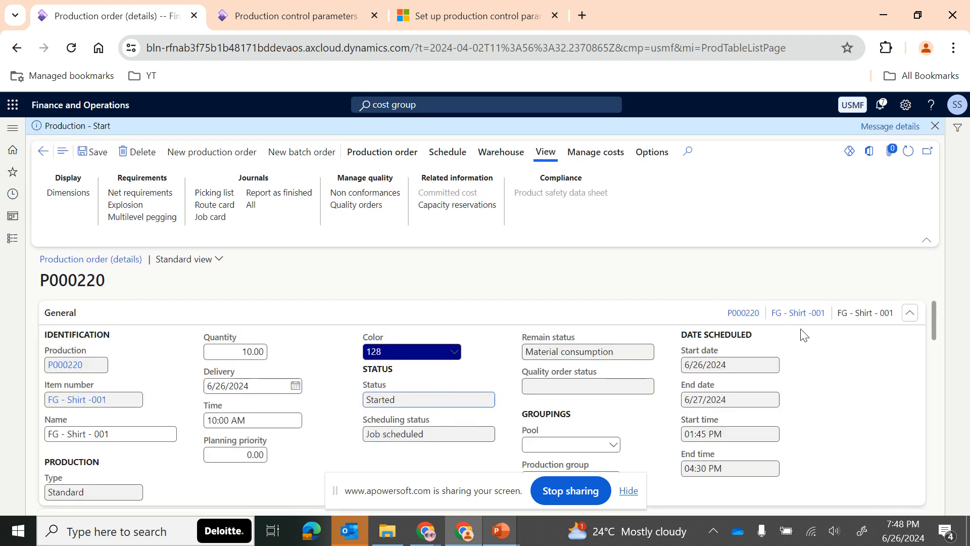
Check the posted status of the order's picking list and route card journals, and view the setup of the Route journal name.
{"action": "left_click", "coordinate": [226, 196]}
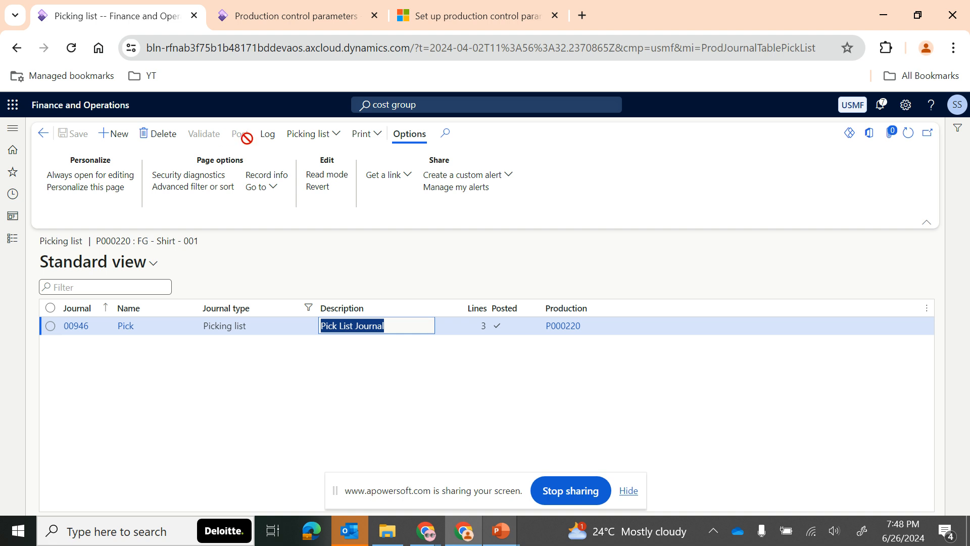
{"action": "left_click", "coordinate": [42, 132]}
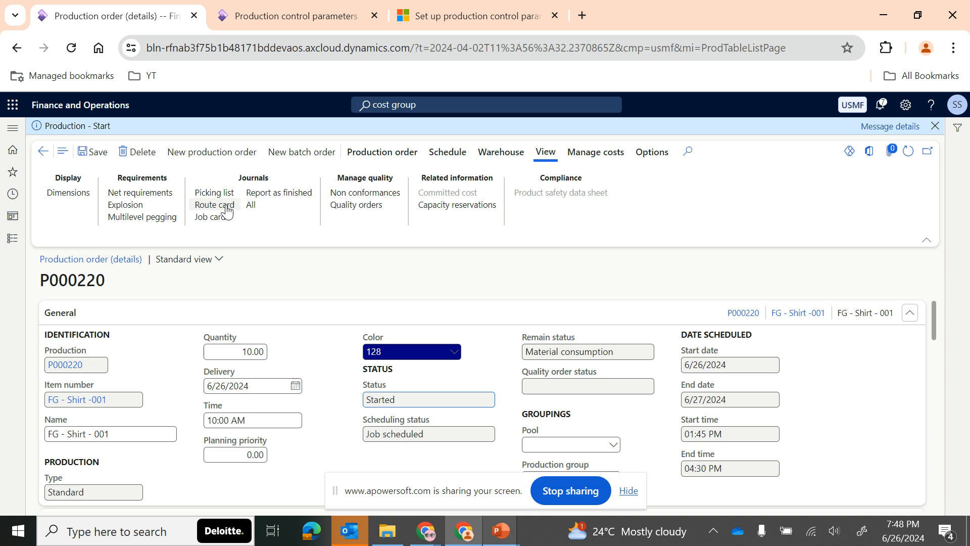
{"action": "left_click", "coordinate": [226, 209]}
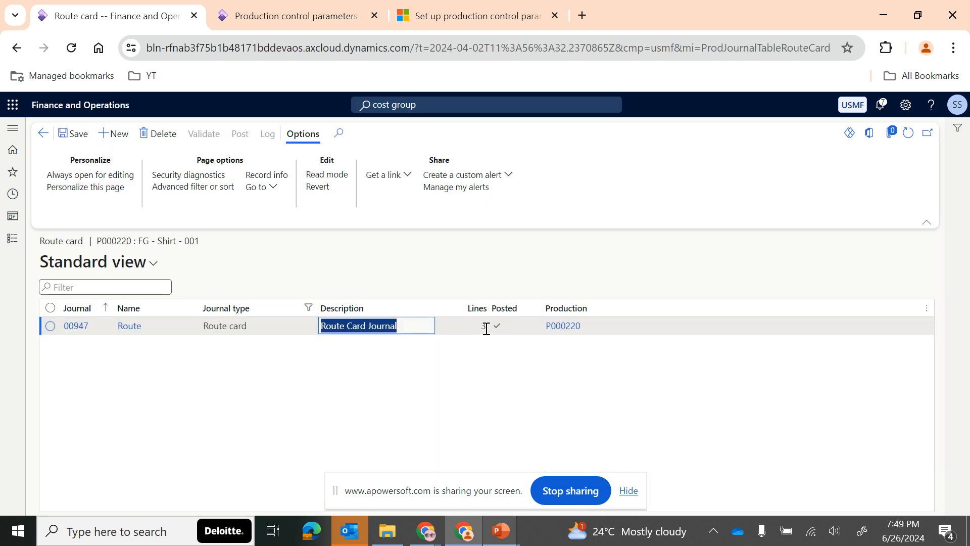
{"action": "left_click", "coordinate": [133, 327]}
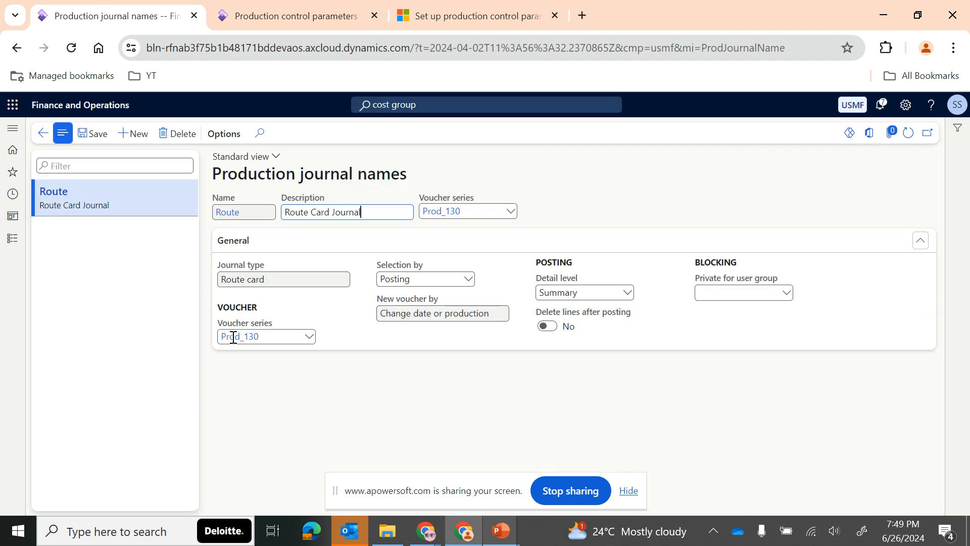
{"action": "left_click", "coordinate": [44, 135]}
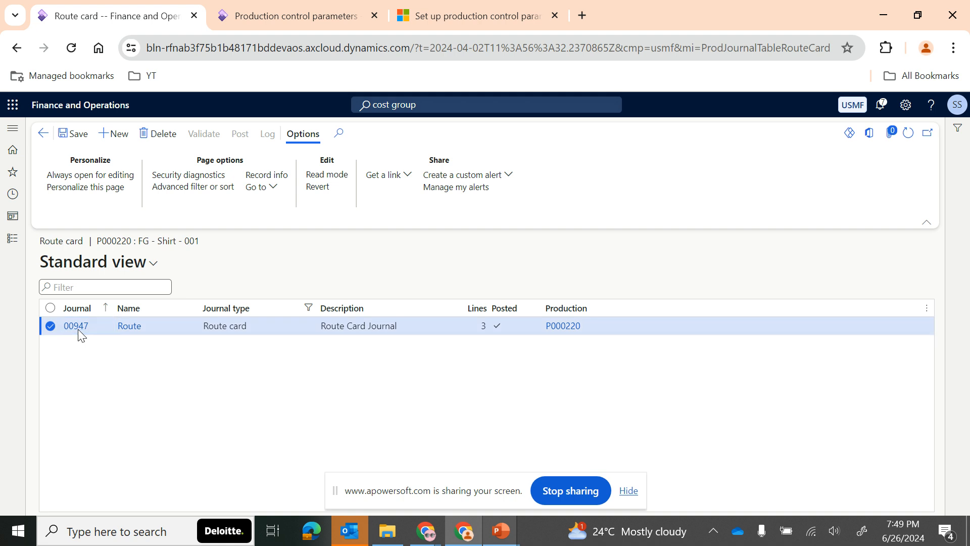
Open the route card journal's lines and examine the resource, hours and processing percentage of each operation.
{"action": "left_click", "coordinate": [78, 329]}
{"action": "scroll", "coordinate": [363, 384], "scroll_direction": "down", "scroll_amount": 1}
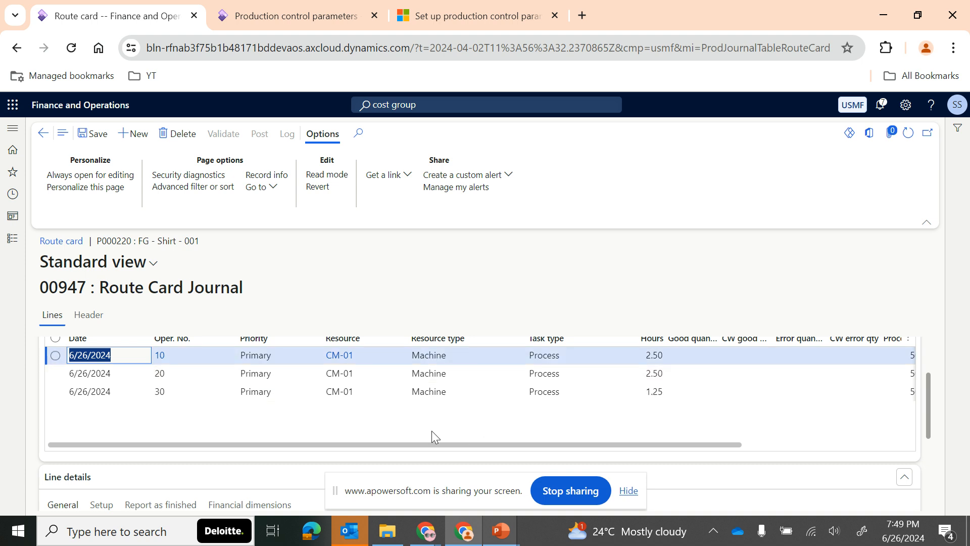
{"action": "scroll", "coordinate": [431, 431], "scroll_direction": "down", "scroll_amount": 3}
{"action": "scroll", "coordinate": [434, 437], "scroll_direction": "up", "scroll_amount": 3}
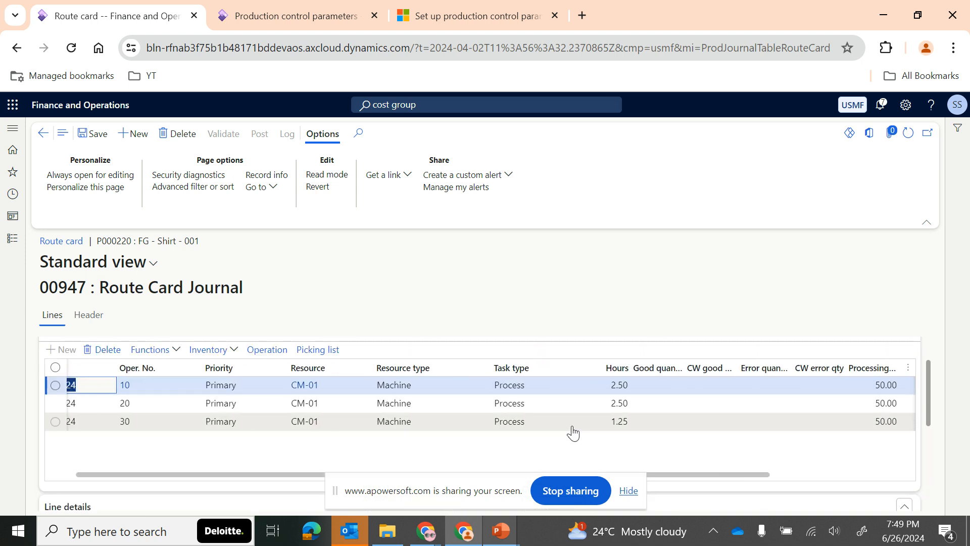
{"action": "scroll", "coordinate": [574, 431], "scroll_direction": "right", "scroll_amount": 3}
{"action": "scroll", "coordinate": [573, 432], "scroll_direction": "right", "scroll_amount": 2}
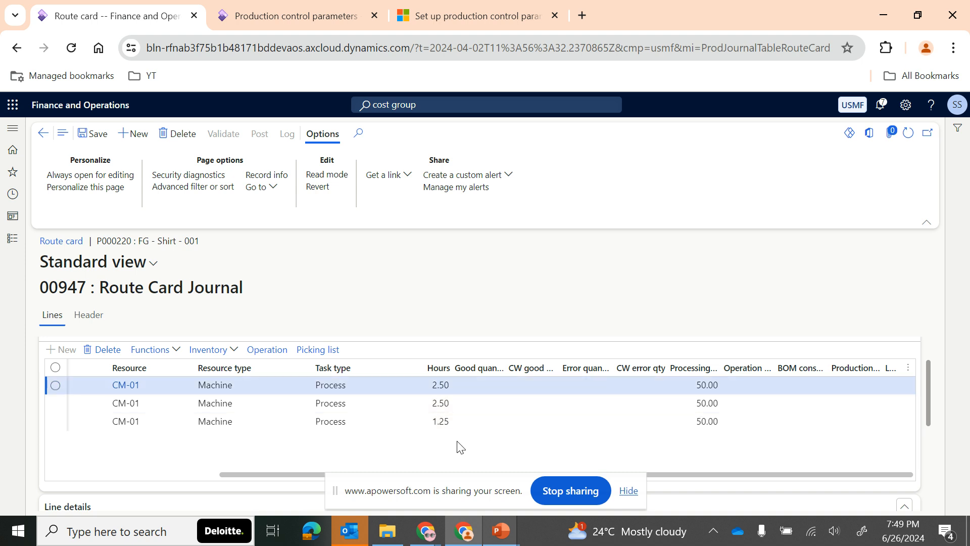
Examine the general line details of operation 10 in the route card journal, including operation, hours and processing percentage.
{"action": "scroll", "coordinate": [457, 447], "scroll_direction": "down", "scroll_amount": 2}
{"action": "scroll", "coordinate": [457, 447], "scroll_direction": "down", "scroll_amount": 1}
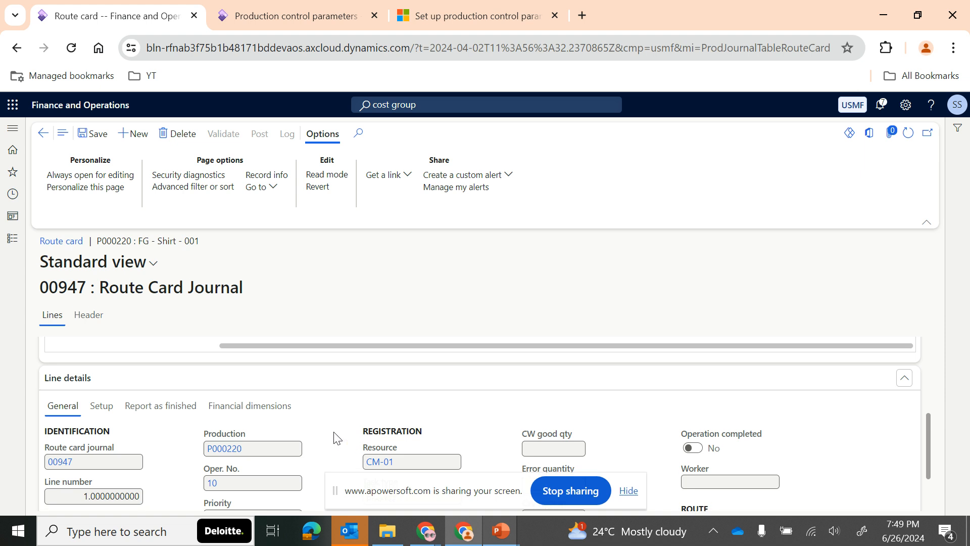
{"action": "scroll", "coordinate": [336, 438], "scroll_direction": "up", "scroll_amount": 2}
{"action": "scroll", "coordinate": [445, 358], "scroll_direction": "up", "scroll_amount": 1}
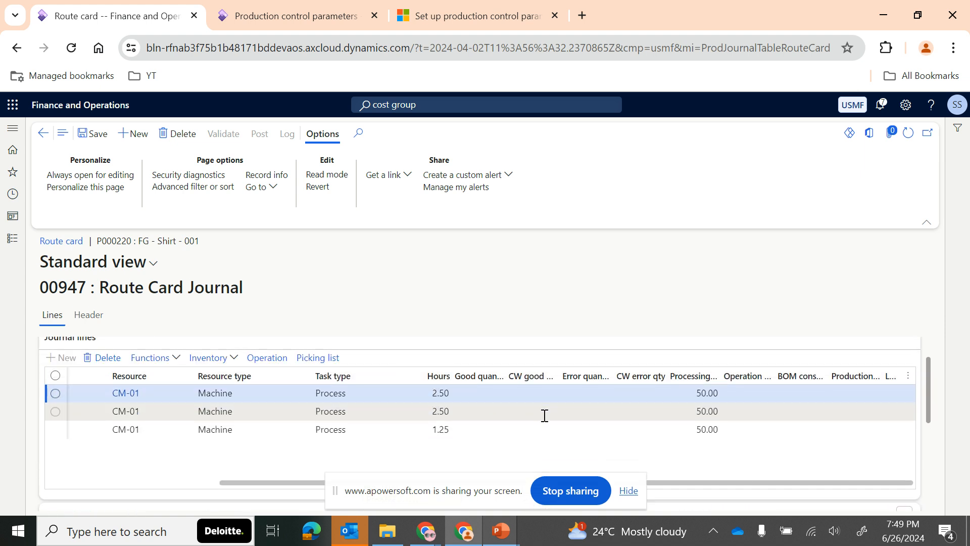
{"action": "scroll", "coordinate": [447, 450], "scroll_direction": "down", "scroll_amount": 3}
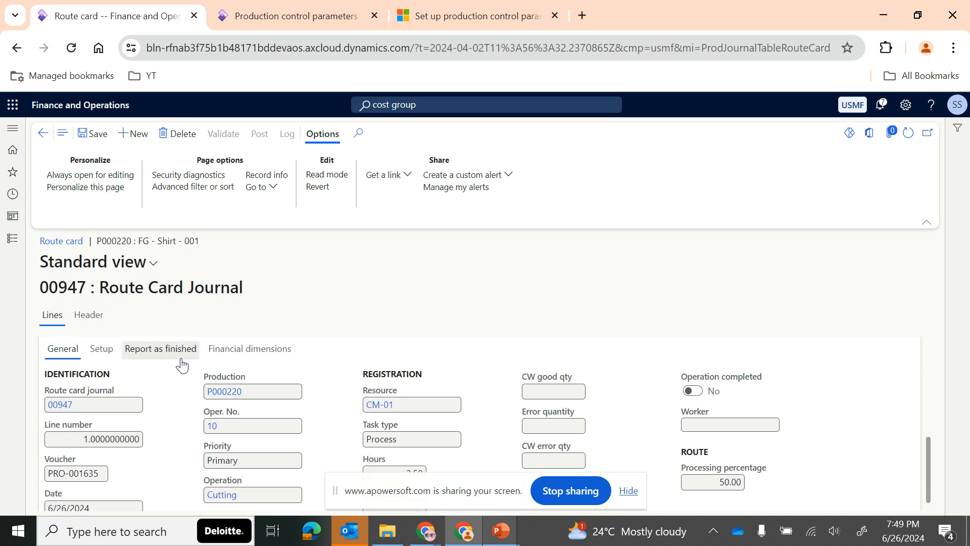
{"action": "scroll", "coordinate": [357, 404], "scroll_direction": "down", "scroll_amount": 1}
{"action": "scroll", "coordinate": [358, 403], "scroll_direction": "up", "scroll_amount": 1}
{"action": "scroll", "coordinate": [358, 404], "scroll_direction": "down", "scroll_amount": 1}
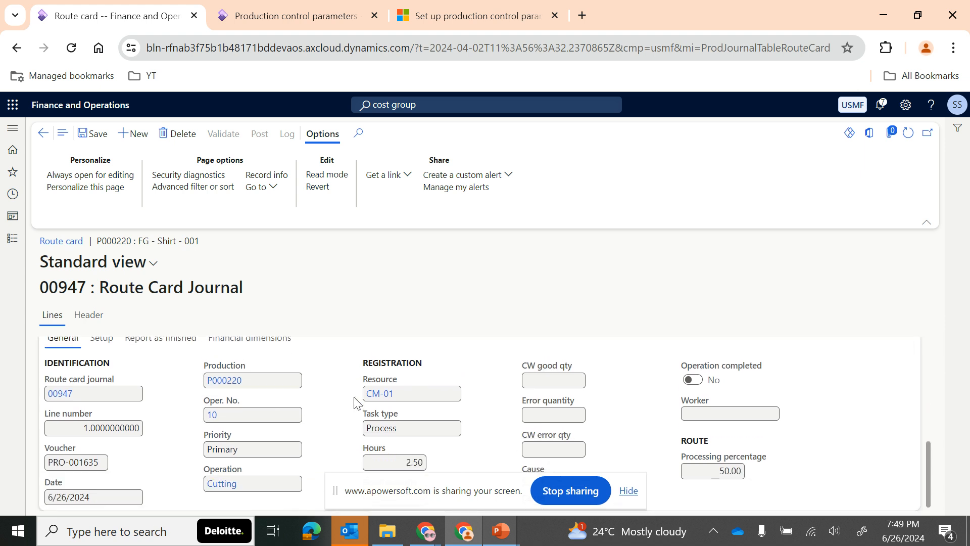
{"action": "scroll", "coordinate": [273, 435], "scroll_direction": "up", "scroll_amount": 3}
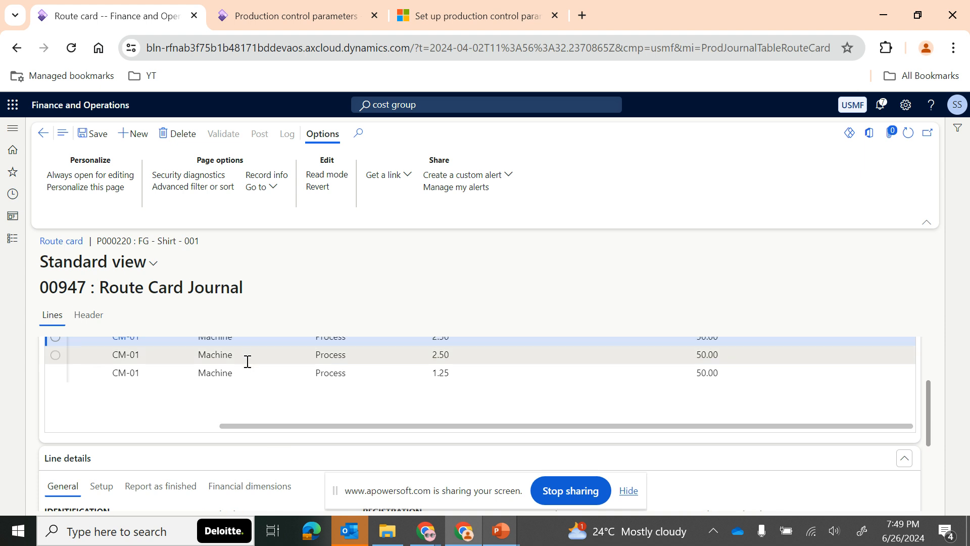
Check the general line details of operations 20 and 30 in the route card journal, and return to the production order.
{"action": "left_click", "coordinate": [247, 361]}
{"action": "scroll", "coordinate": [271, 420], "scroll_direction": "down", "scroll_amount": 2}
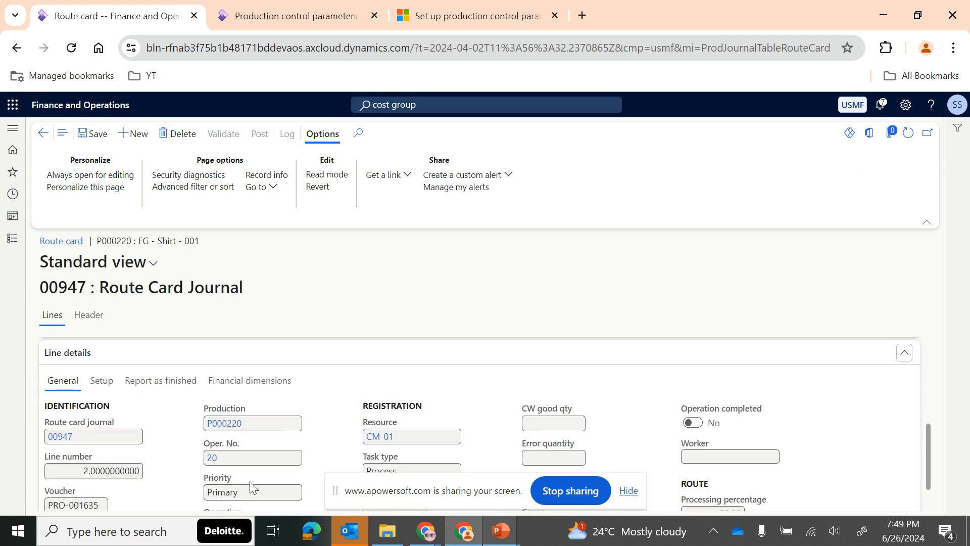
{"action": "scroll", "coordinate": [293, 463], "scroll_direction": "up", "scroll_amount": 2}
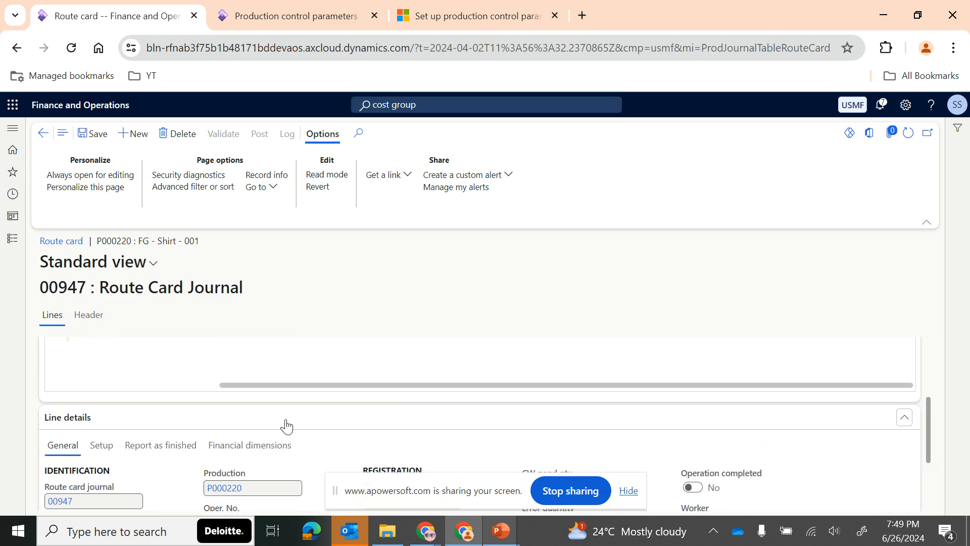
{"action": "scroll", "coordinate": [286, 426], "scroll_direction": "up", "scroll_amount": 2}
{"action": "left_click", "coordinate": [269, 413]}
{"action": "scroll", "coordinate": [205, 455], "scroll_direction": "down", "scroll_amount": 3}
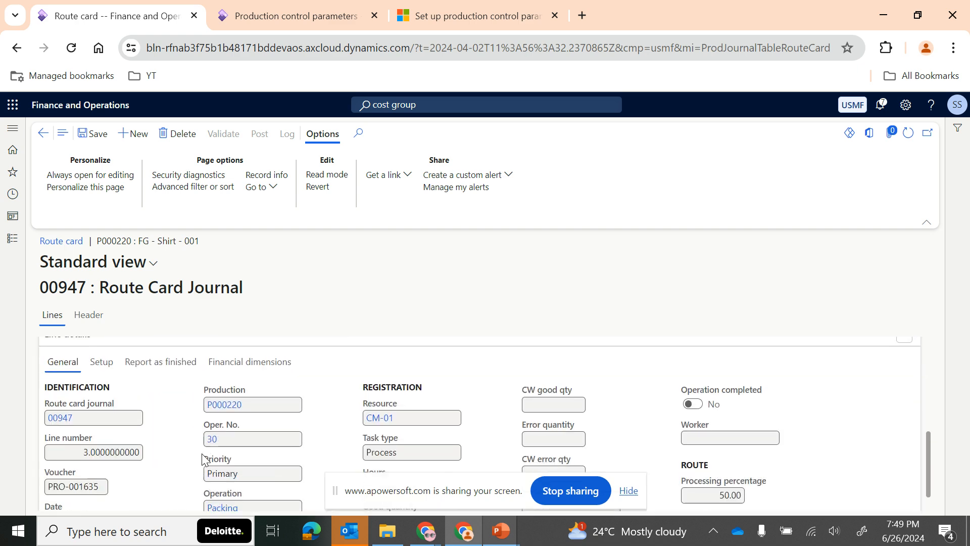
{"action": "scroll", "coordinate": [184, 435], "scroll_direction": "up", "scroll_amount": 3}
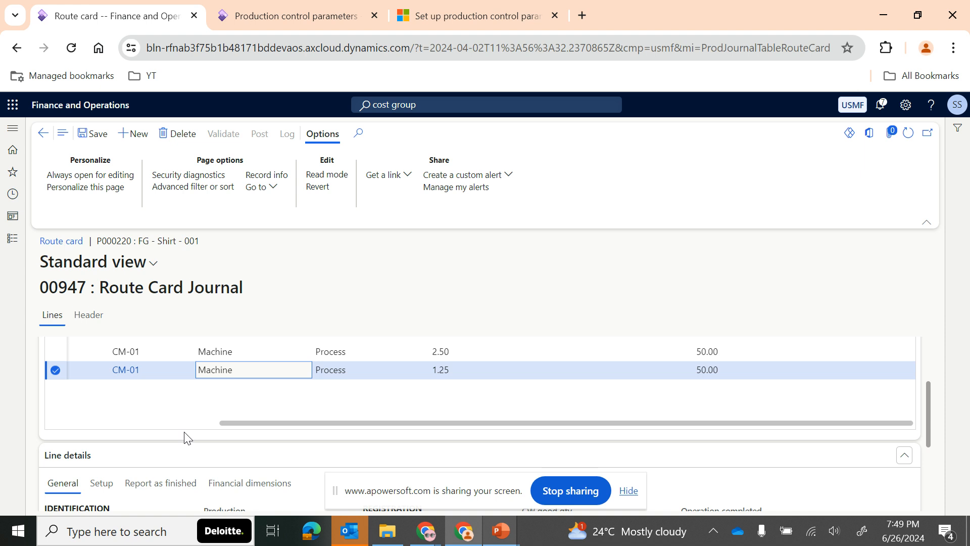
{"action": "scroll", "coordinate": [185, 436], "scroll_direction": "up", "scroll_amount": 2}
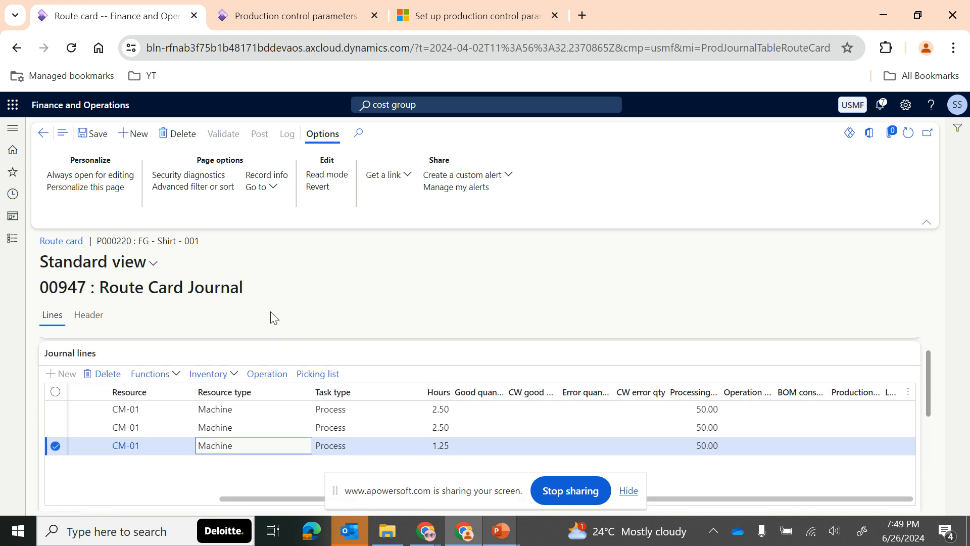
{"action": "left_click", "coordinate": [43, 134]}
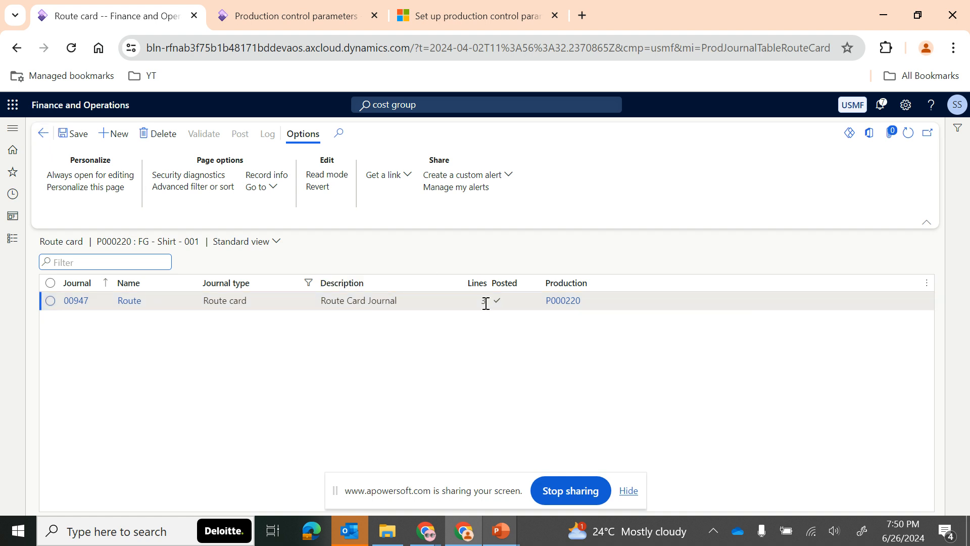
{"action": "left_click", "coordinate": [42, 142]}
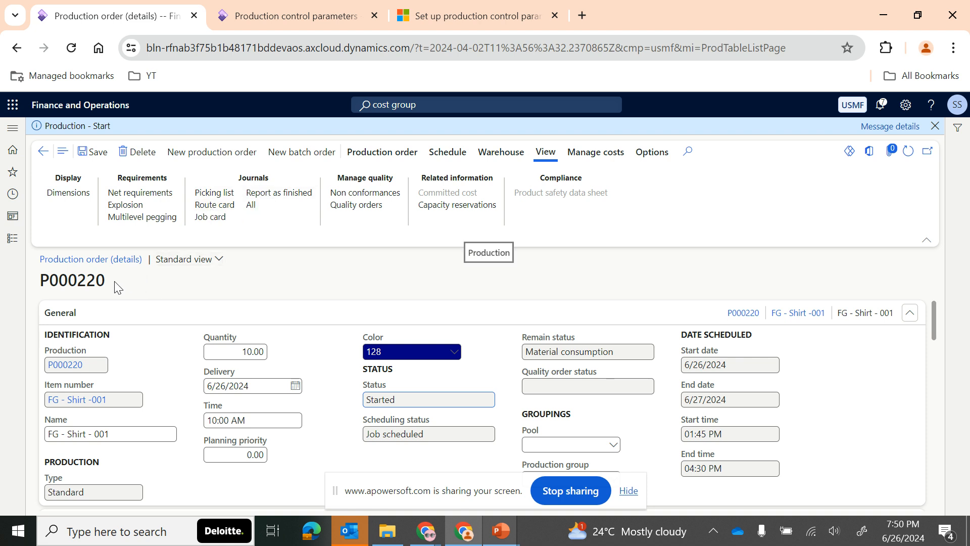
Select the order's item number, switch to the production control parameters page and open Inventory management's on-hand list from there.
{"action": "left_click_drag", "start_coordinate": [113, 401], "coordinate": [45, 417]}
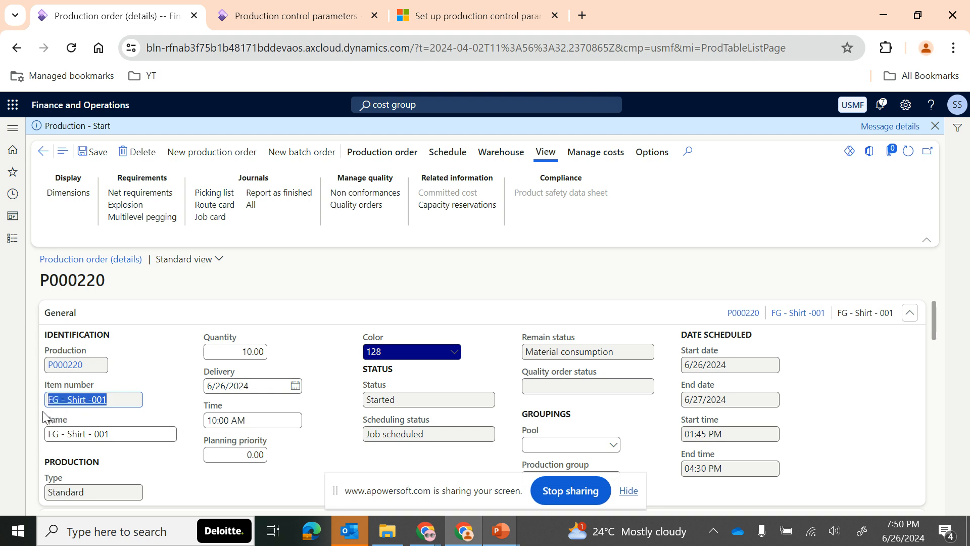
{"action": "left_click", "coordinate": [295, 15]}
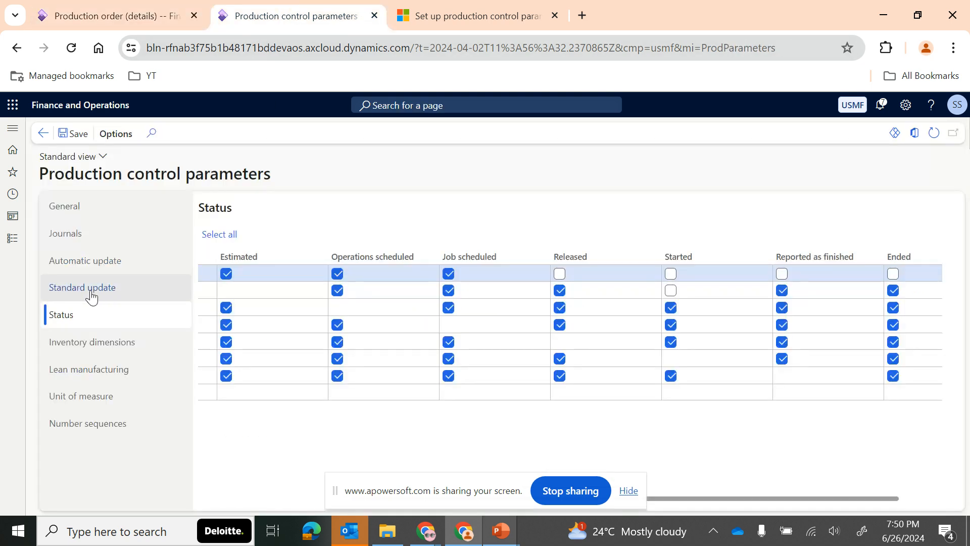
{"action": "left_click", "coordinate": [17, 247]}
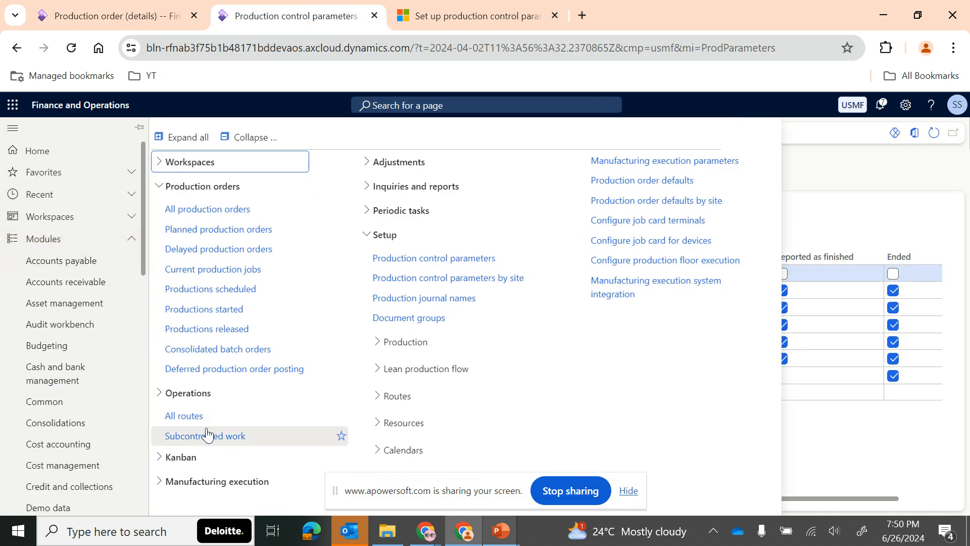
{"action": "scroll", "coordinate": [46, 399], "scroll_direction": "down", "scroll_amount": 5}
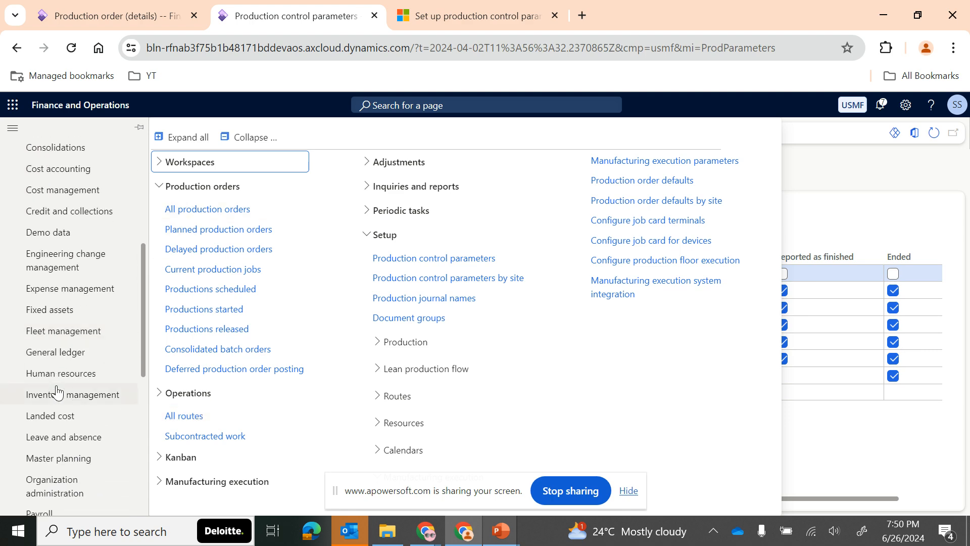
{"action": "left_click", "coordinate": [69, 396]}
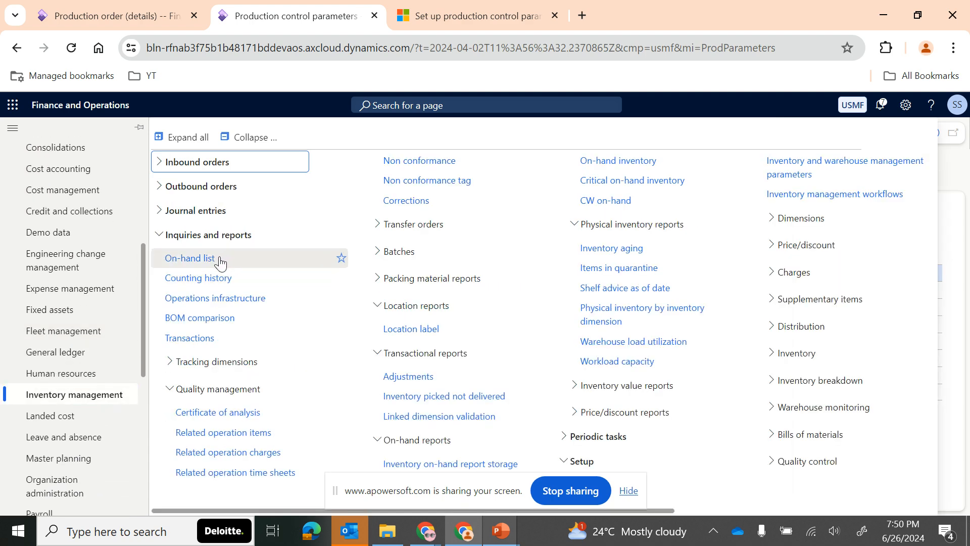
{"action": "left_click", "coordinate": [219, 256]}
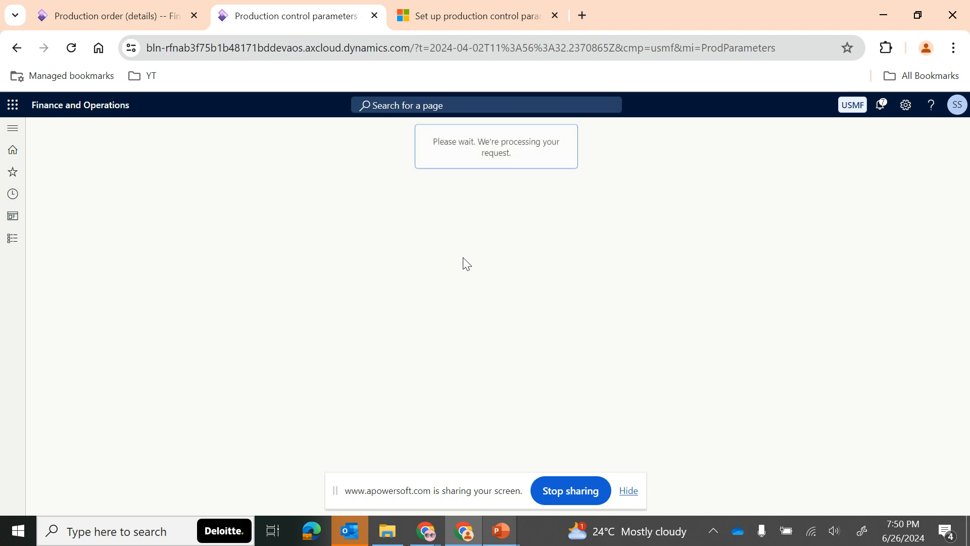
Filter the on-hand list for item FG - Shirt -001 in warehouse 21 and widen the Ordered in total column.
{"action": "type", "text": "fg"}
{"action": "scroll", "coordinate": [809, 342], "scroll_direction": "down", "scroll_amount": 2}
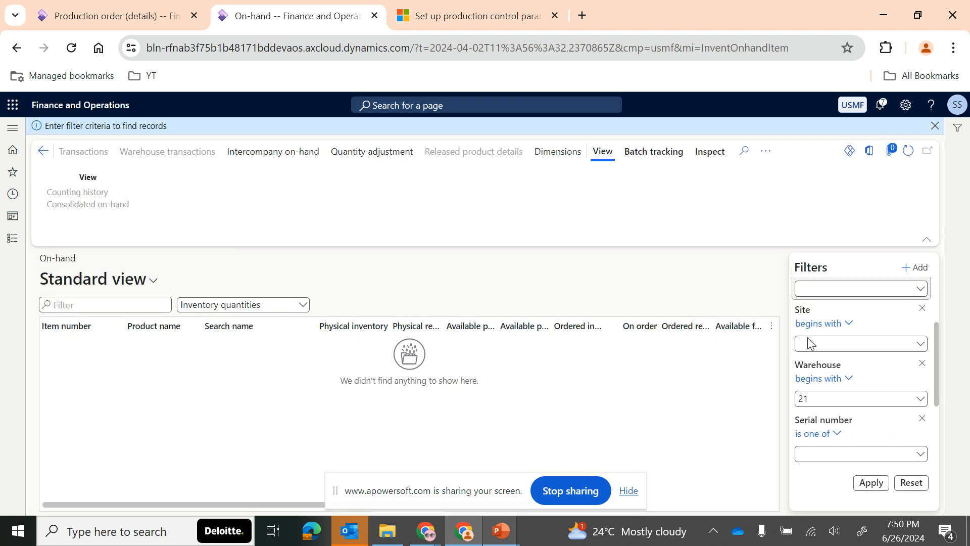
{"action": "left_click", "coordinate": [801, 397]}
{"action": "type", "text": "21"}
{"action": "left_click", "coordinate": [874, 484]}
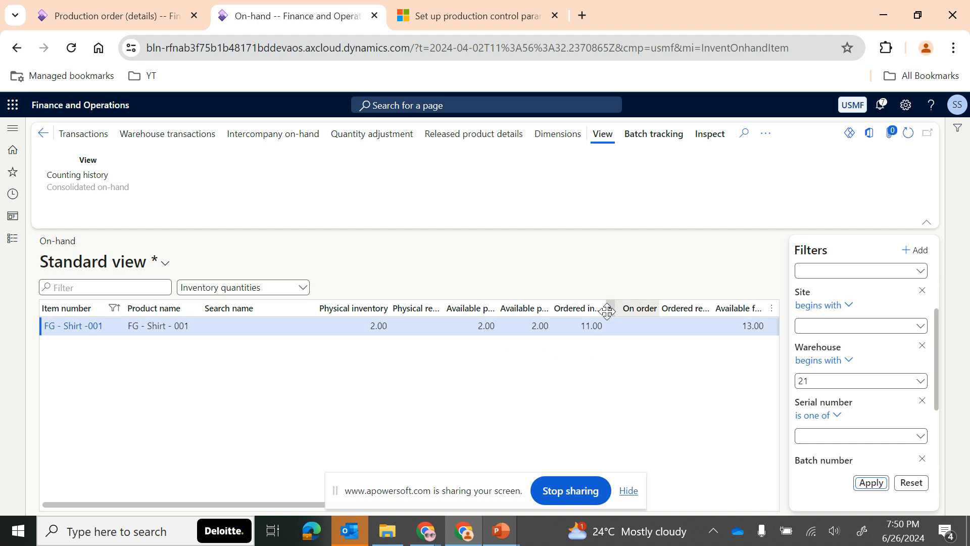
{"action": "left_click_drag", "start_coordinate": [613, 310], "coordinate": [648, 311]}
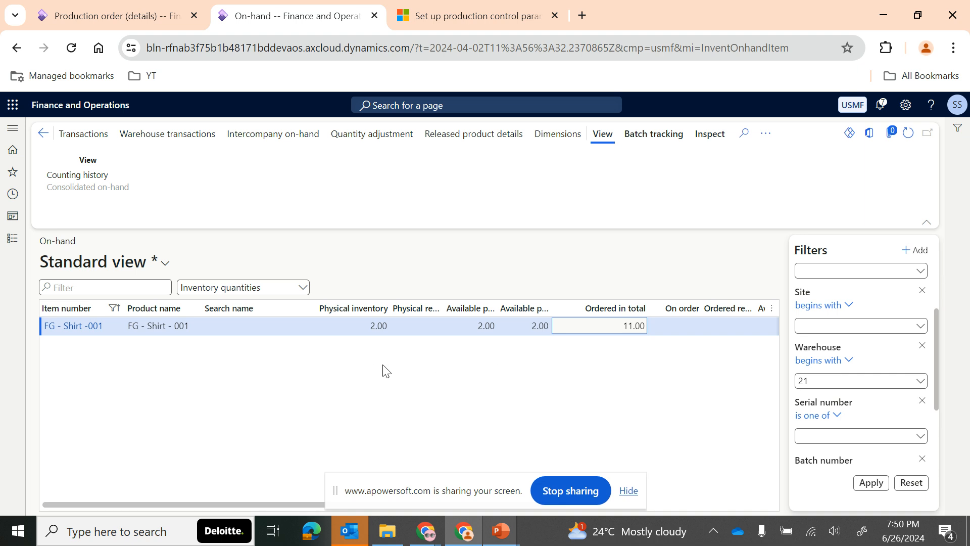
Add the Site, Warehouse and Location storage dimensions to the on-hand list display.
{"action": "left_click", "coordinate": [556, 135]}
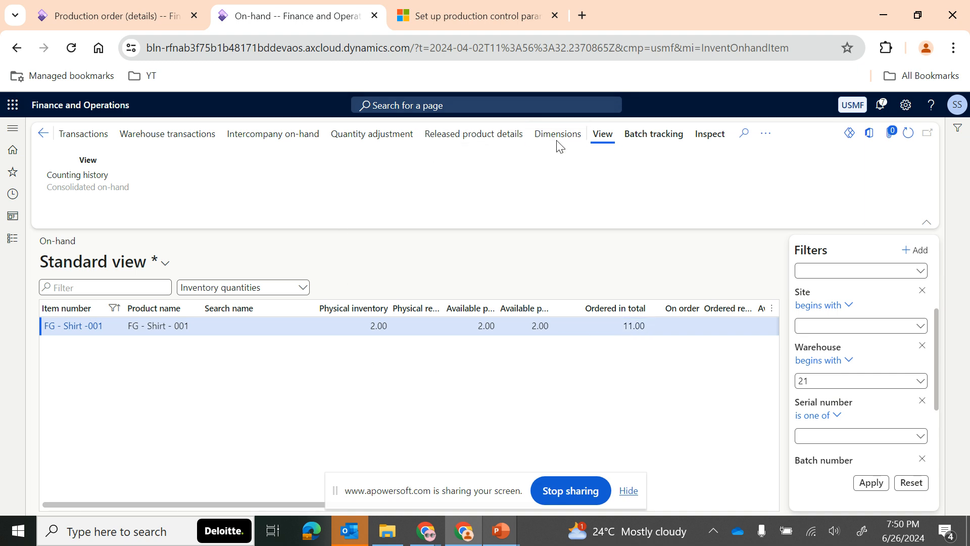
{"action": "left_click", "coordinate": [769, 301]}
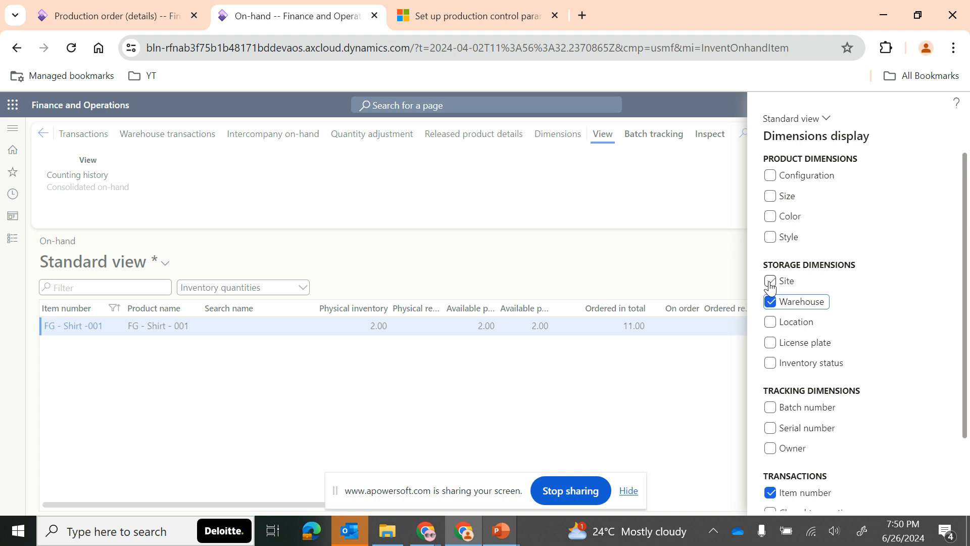
{"action": "left_click", "coordinate": [770, 281]}
{"action": "left_click", "coordinate": [770, 322]}
{"action": "scroll", "coordinate": [808, 384], "scroll_direction": "down", "scroll_amount": 2}
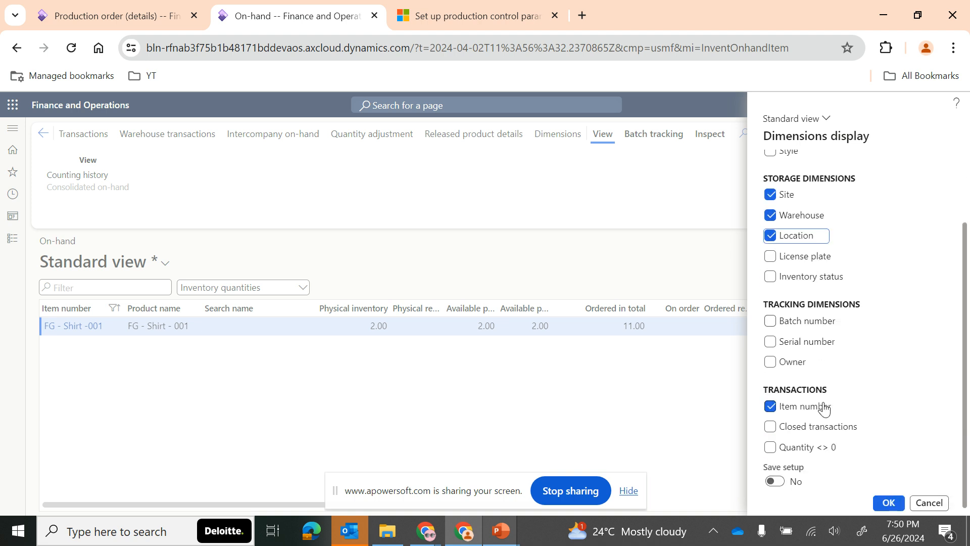
{"action": "left_click", "coordinate": [888, 503]}
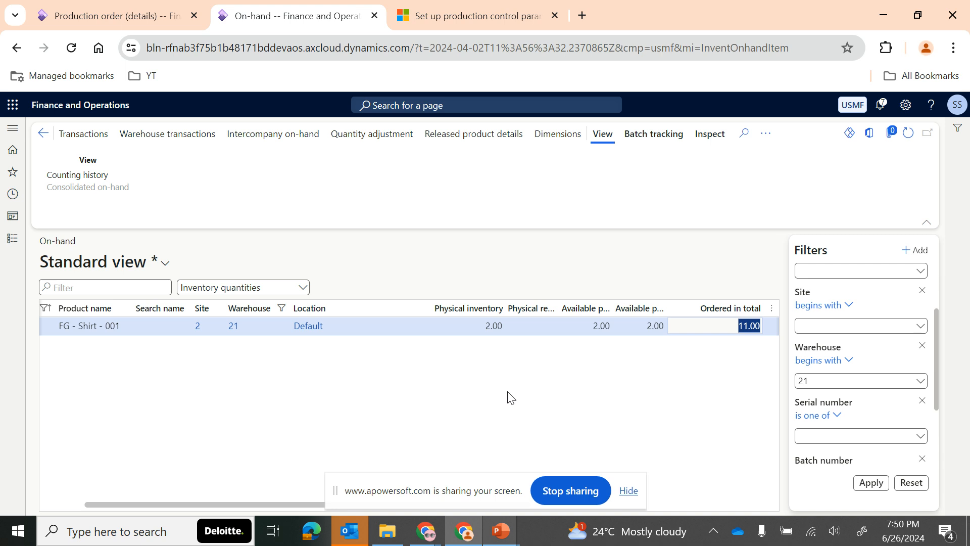
Review the remaining on-hand quantities and open the inventory transactions for FG - Shirt -001.
{"action": "scroll", "coordinate": [642, 367], "scroll_direction": "right", "scroll_amount": 2}
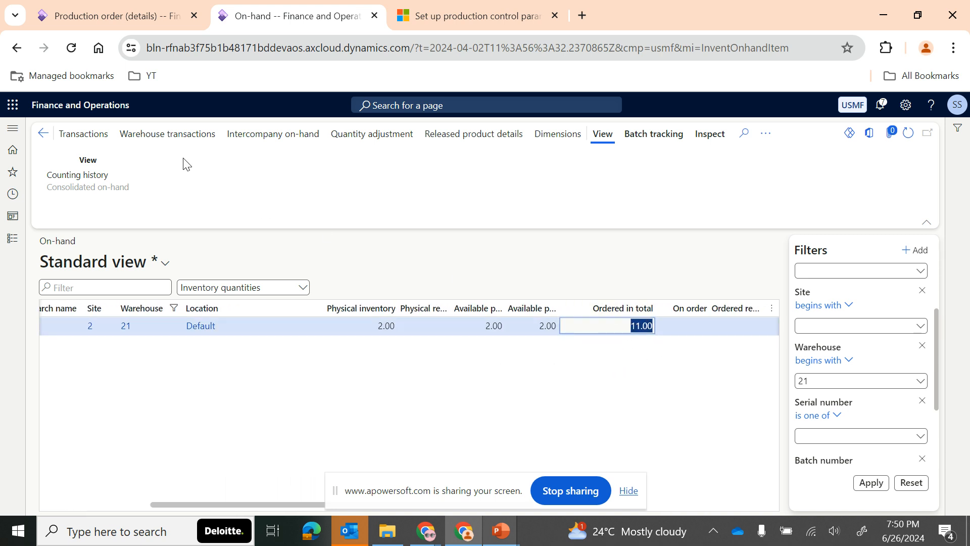
{"action": "left_click", "coordinate": [81, 136]}
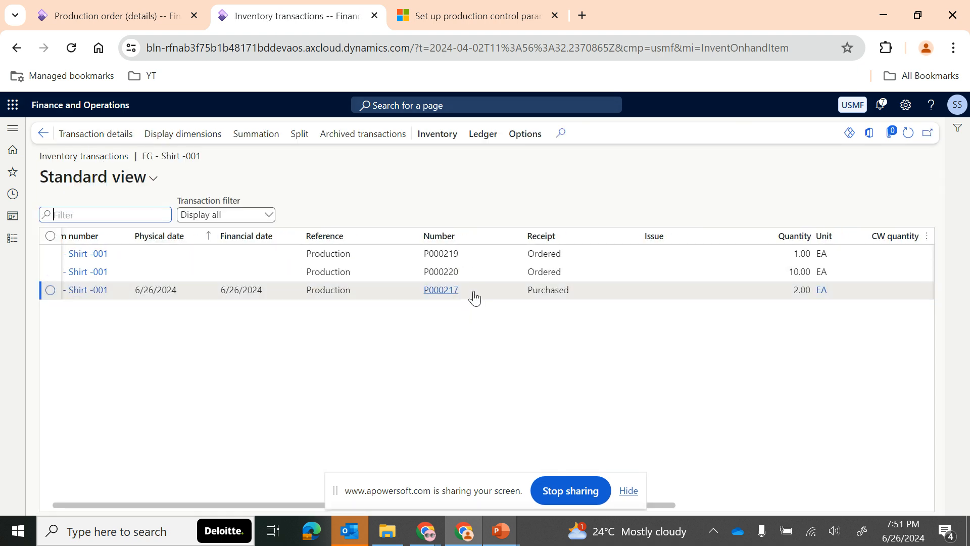
Examine the ordered transaction for the current production order, return to the on-hand list and check the physical inventory of FG - Shirt -001.
{"action": "left_click", "coordinate": [474, 273]}
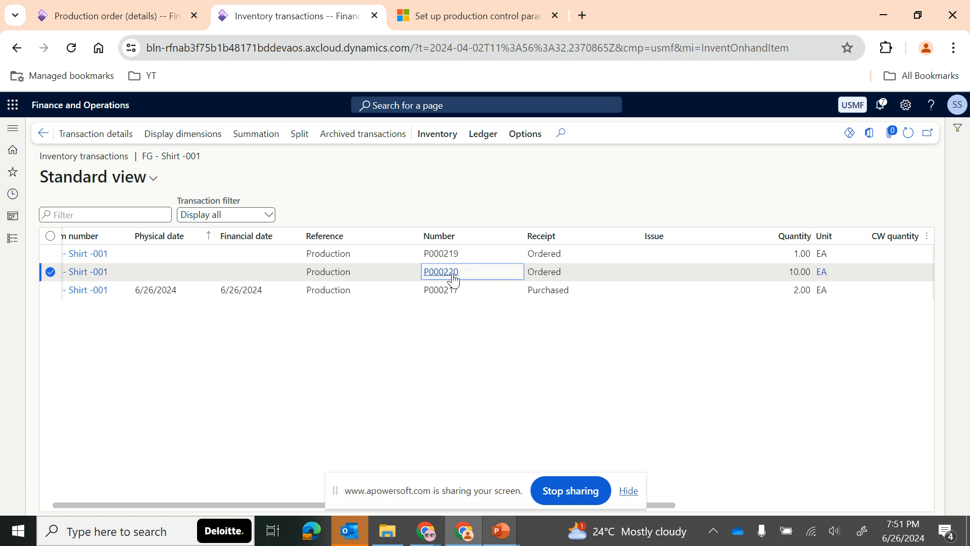
{"action": "left_click_drag", "start_coordinate": [451, 278], "coordinate": [419, 279]}
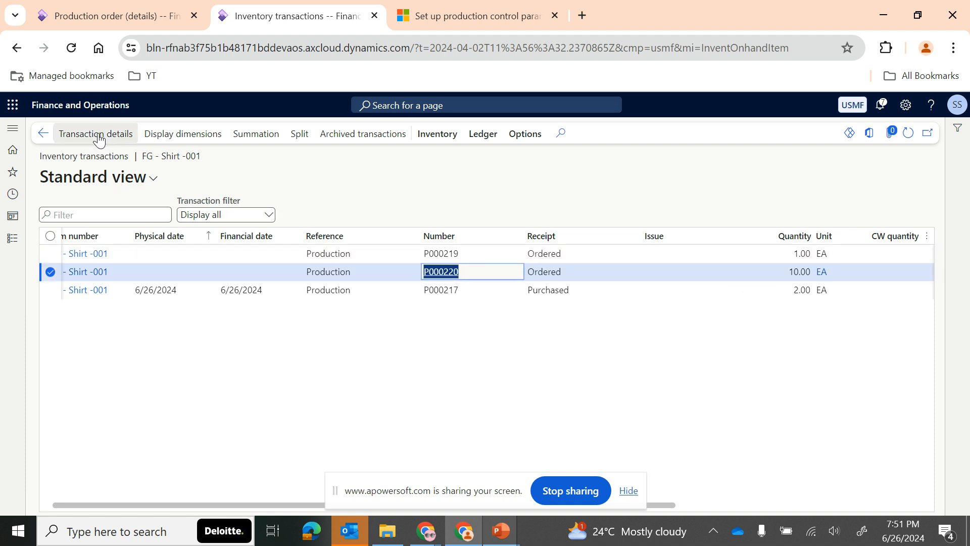
{"action": "left_click", "coordinate": [44, 134]}
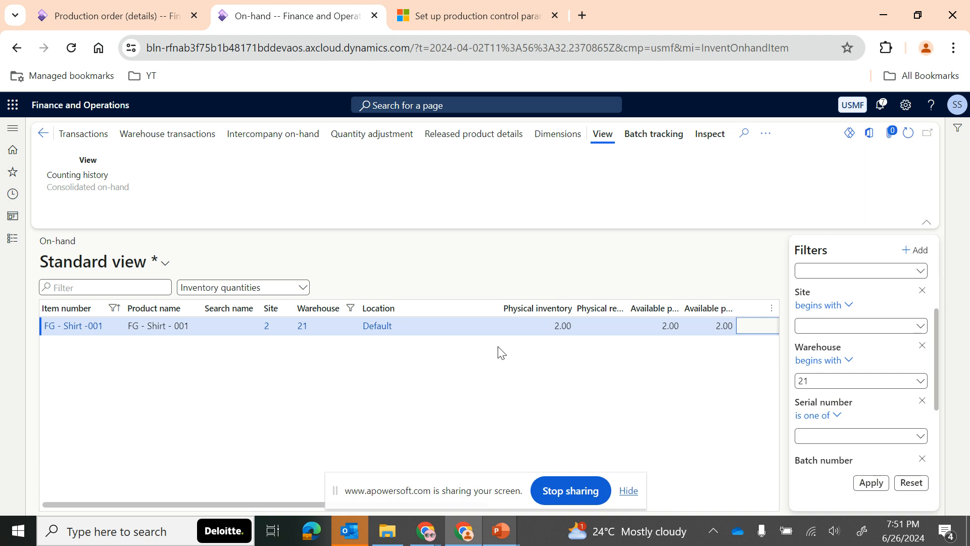
{"action": "left_click", "coordinate": [561, 330]}
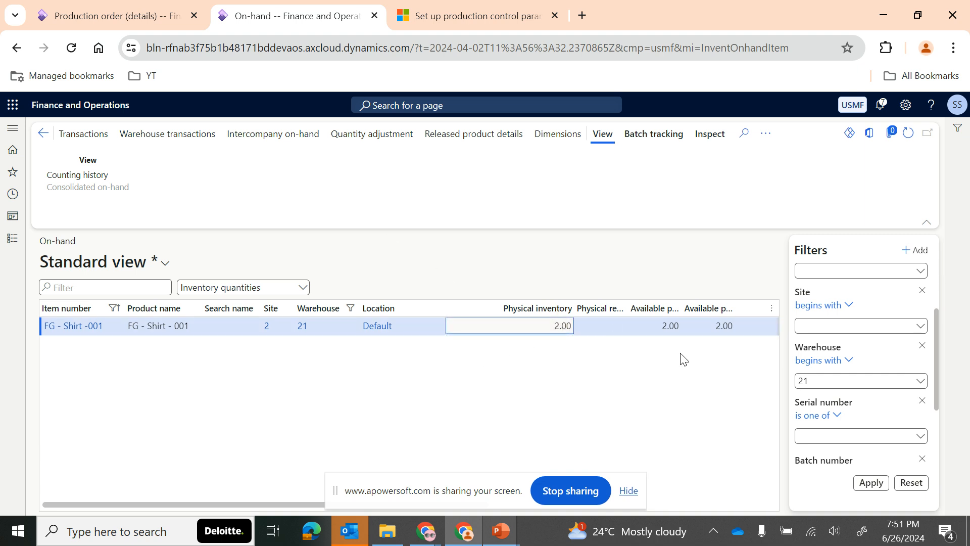
Check the report as finished journals of the FG - Shirt -001 production order and return to the order details.
{"action": "left_click", "coordinate": [128, 13]}
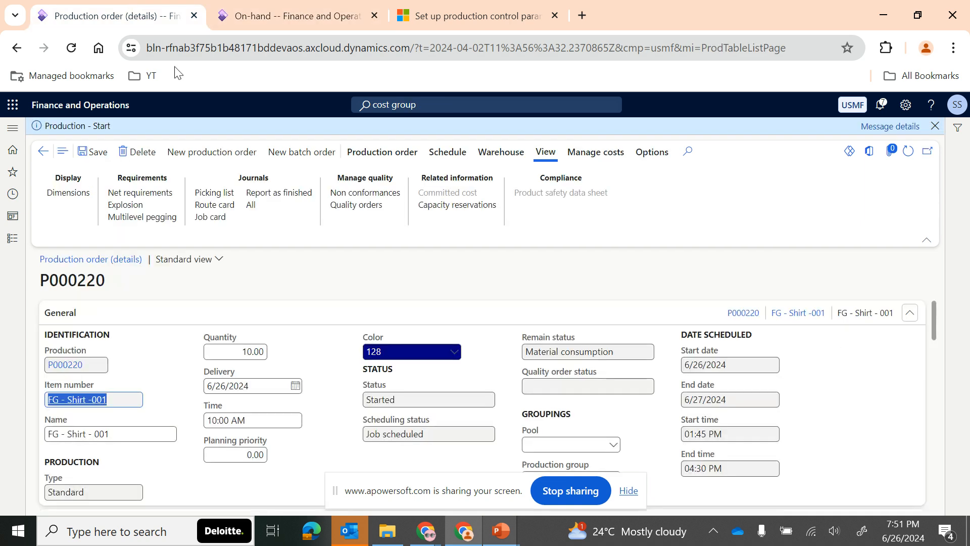
{"action": "left_click", "coordinate": [281, 195]}
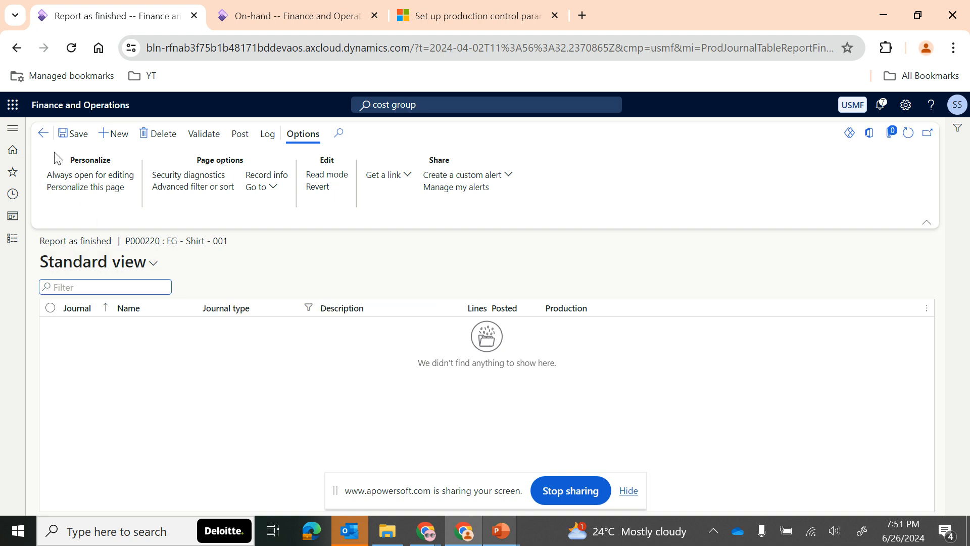
{"action": "left_click", "coordinate": [43, 135]}
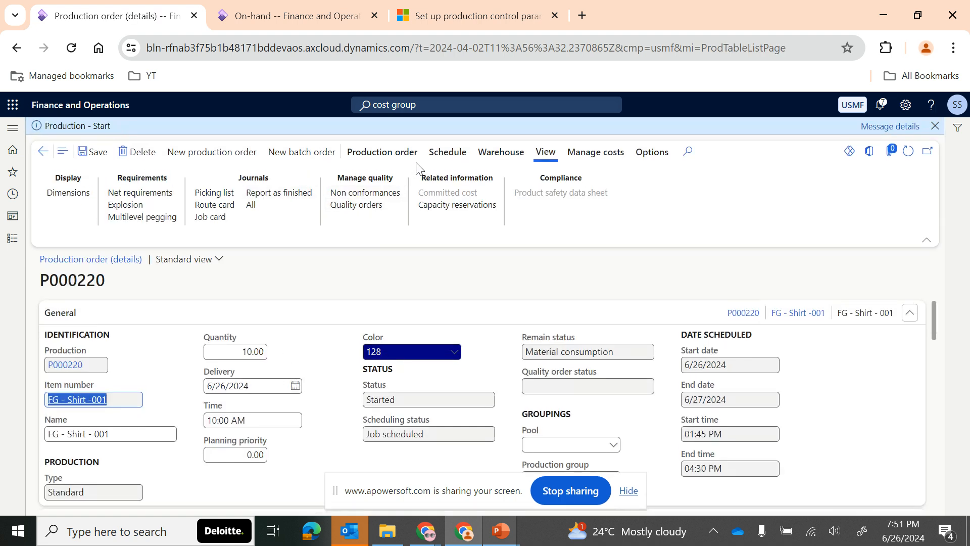
Report the production order as finished with a good quantity of 5.00 and End job cleared.
{"action": "left_click", "coordinate": [352, 153]}
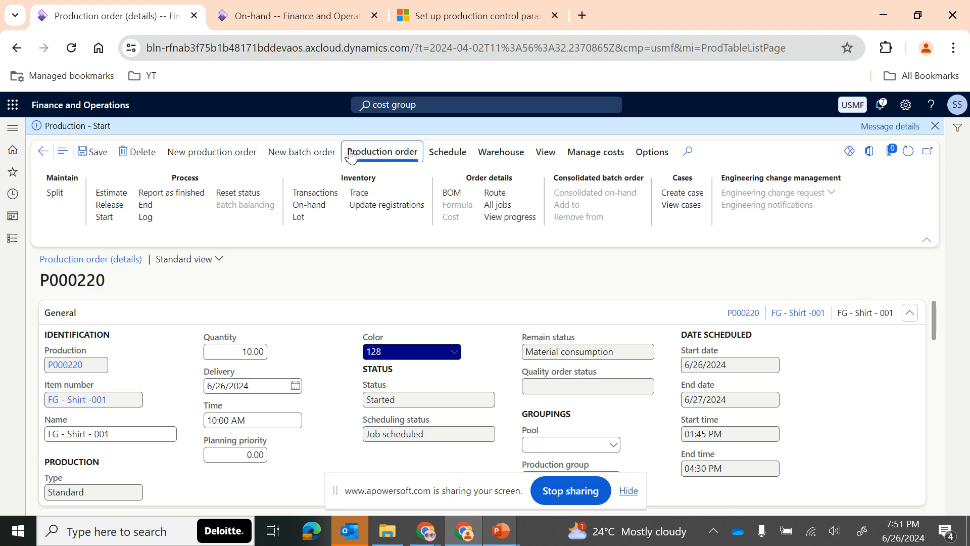
{"action": "left_click", "coordinate": [172, 193]}
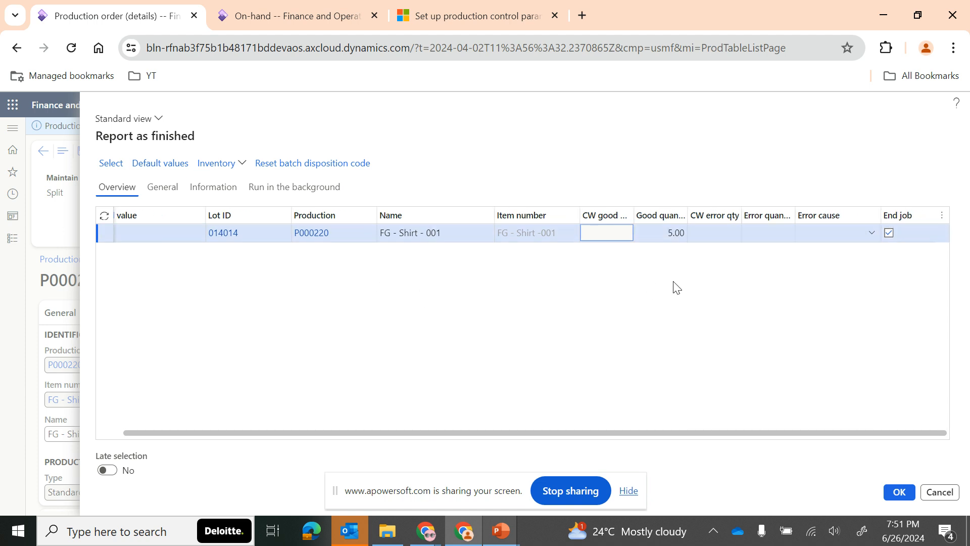
{"action": "left_click", "coordinate": [889, 233]}
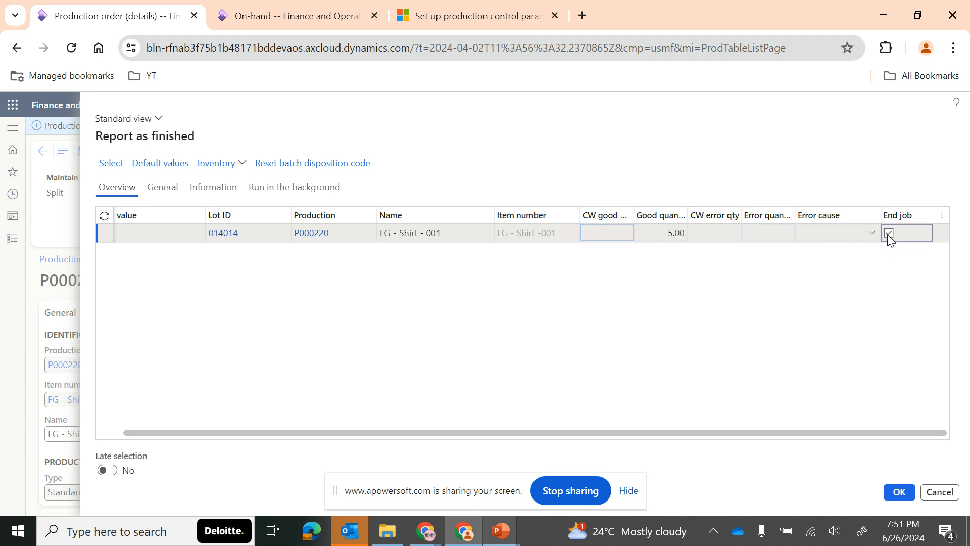
{"action": "left_click", "coordinate": [166, 192]}
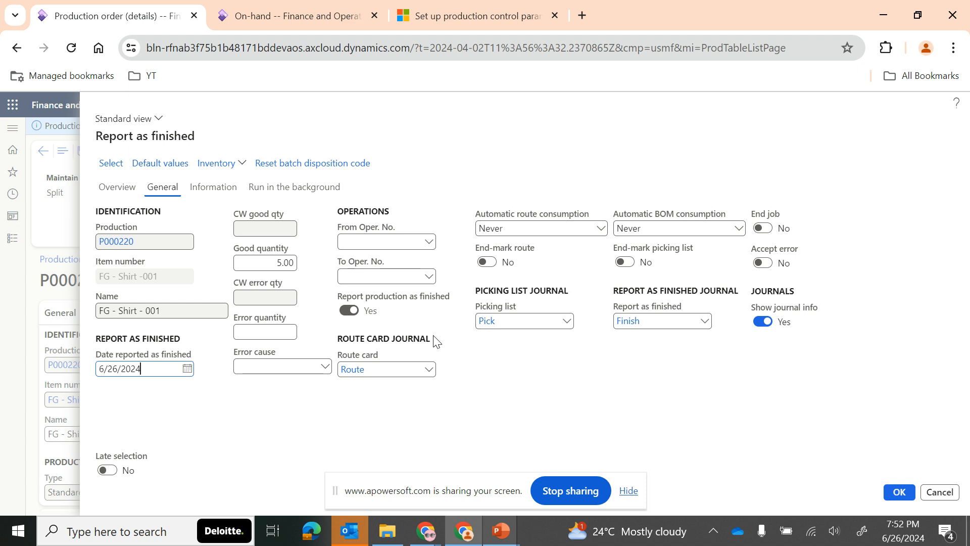
{"action": "left_click", "coordinate": [128, 193]}
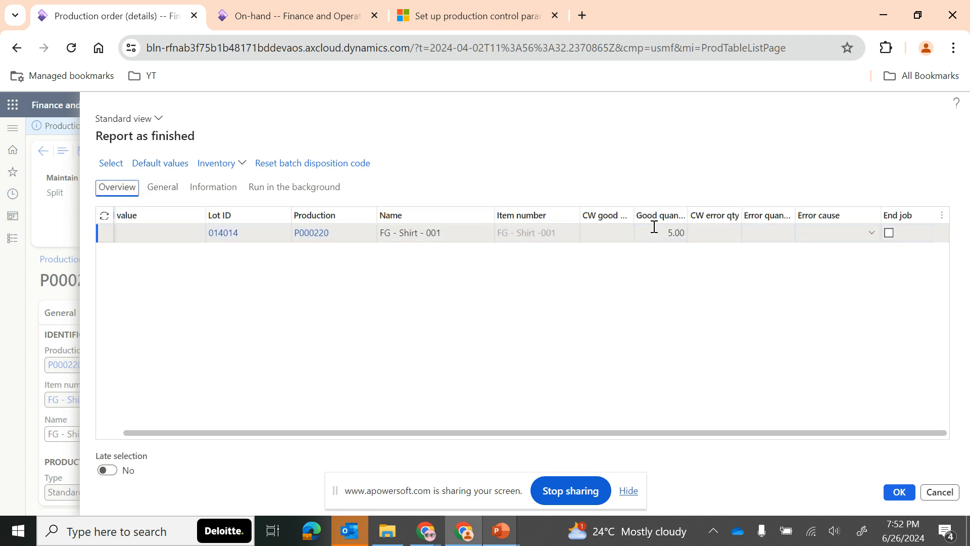
{"action": "left_click", "coordinate": [672, 233]}
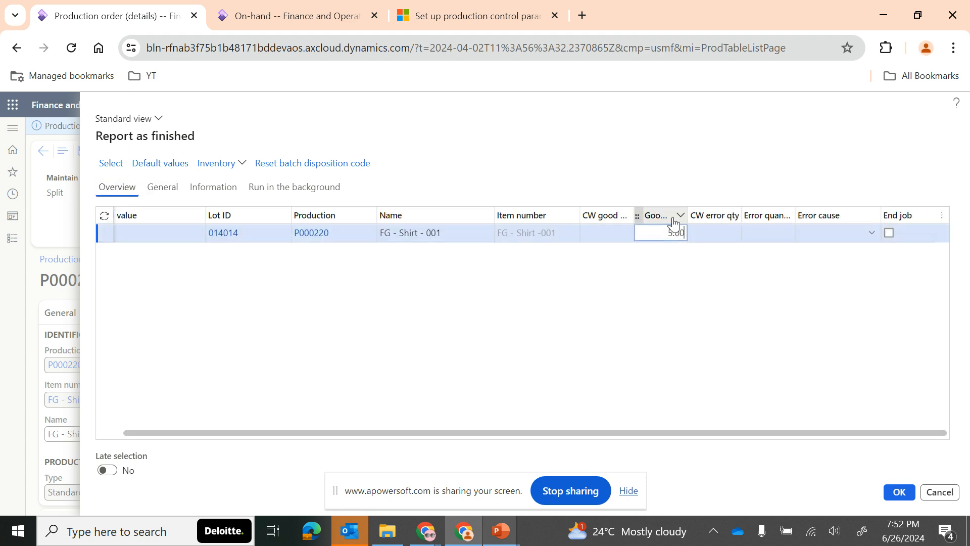
{"action": "left_click", "coordinate": [898, 495]}
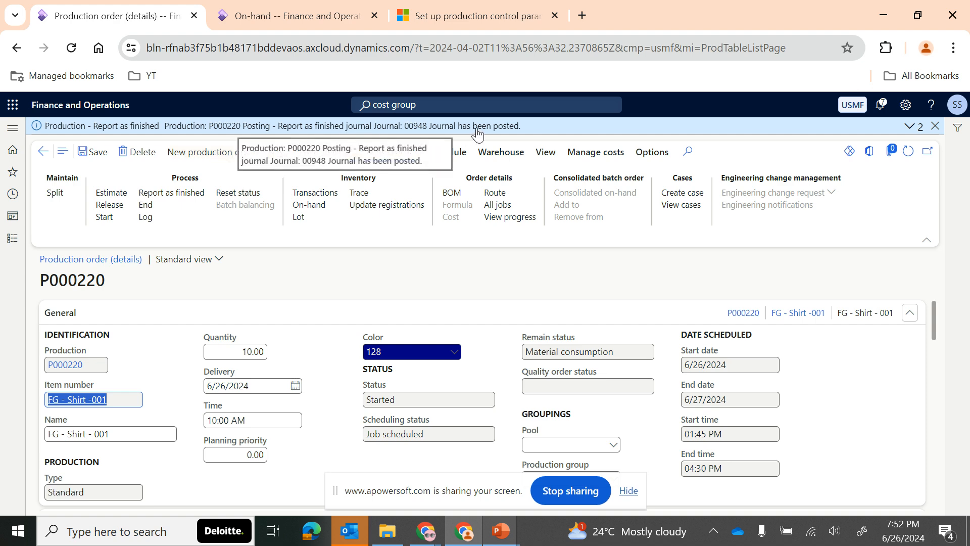
Refresh the on-hand list for FG - Shirt -001, open its inventory transactions and select the production order's received transaction.
{"action": "left_click", "coordinate": [259, 19]}
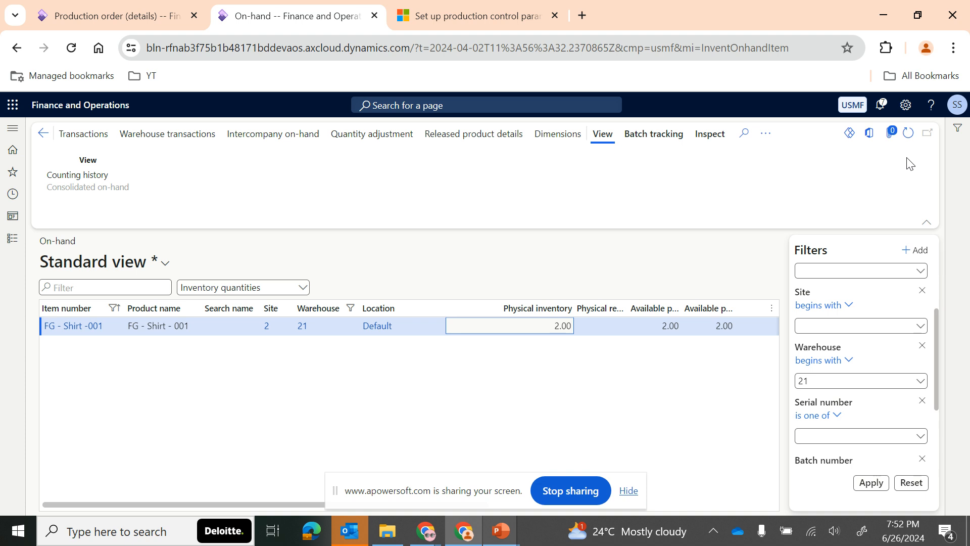
{"action": "left_click", "coordinate": [908, 139]}
{"action": "left_click", "coordinate": [907, 143]}
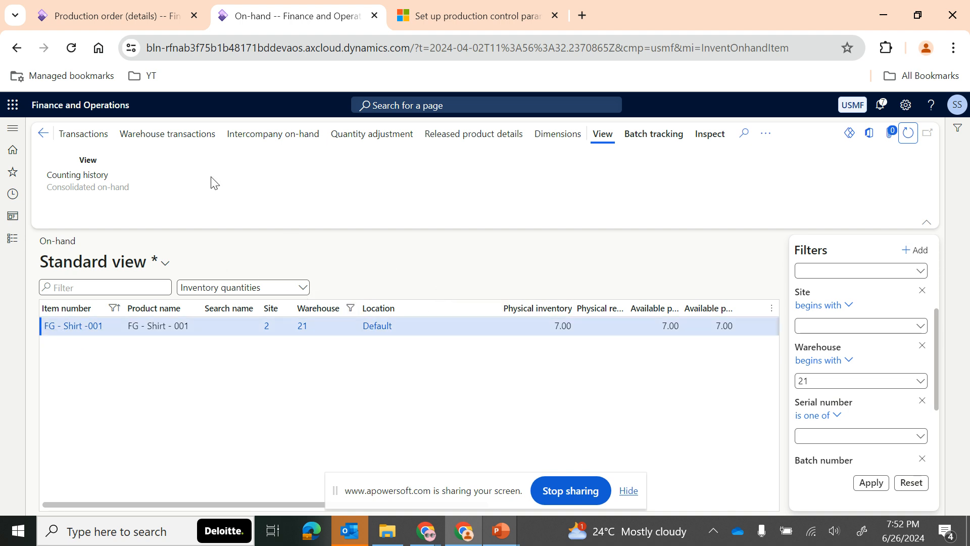
{"action": "left_click", "coordinate": [82, 134]}
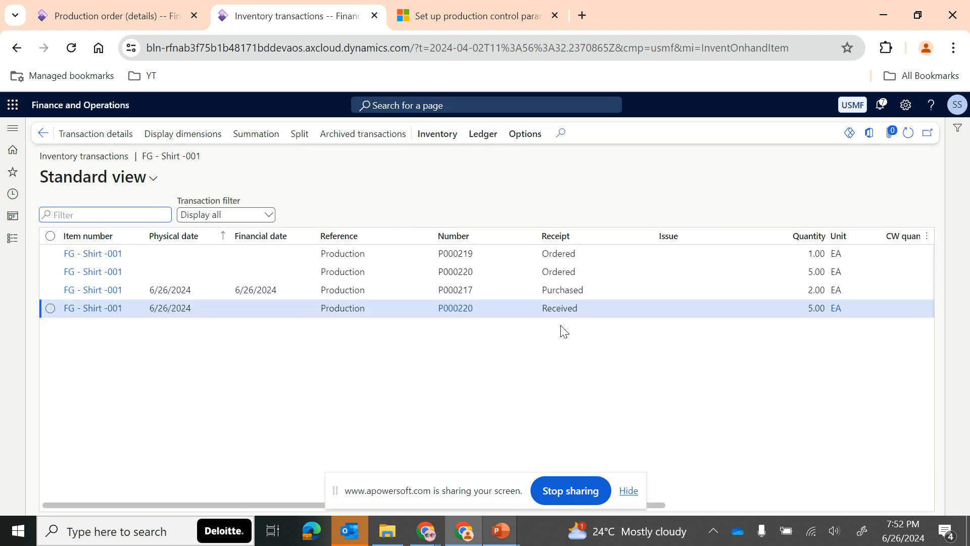
{"action": "left_click", "coordinate": [699, 317]}
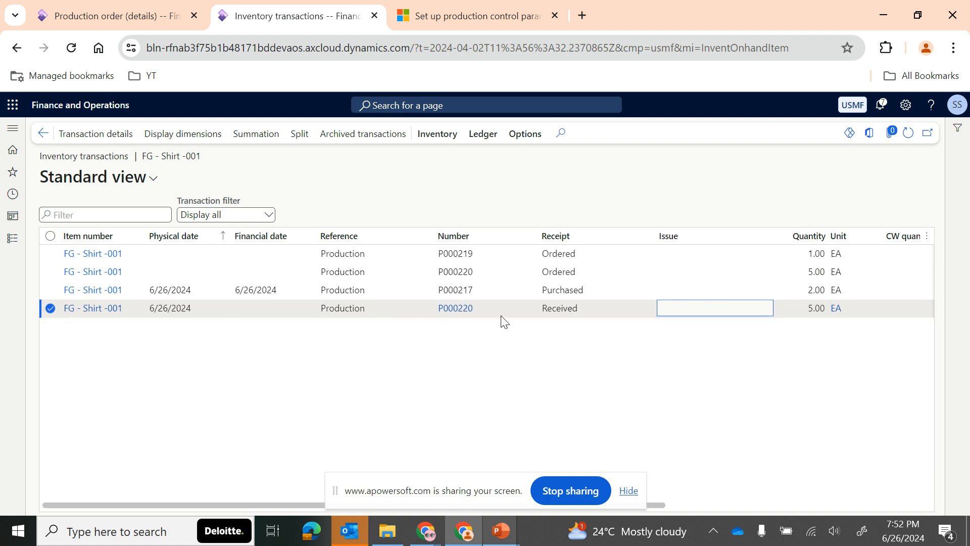
Review the production order lifecycle statuses slide in PowerPoint, return to the browser and recheck the received transaction's financial date.
{"action": "mouse_move", "coordinate": [503, 531]}
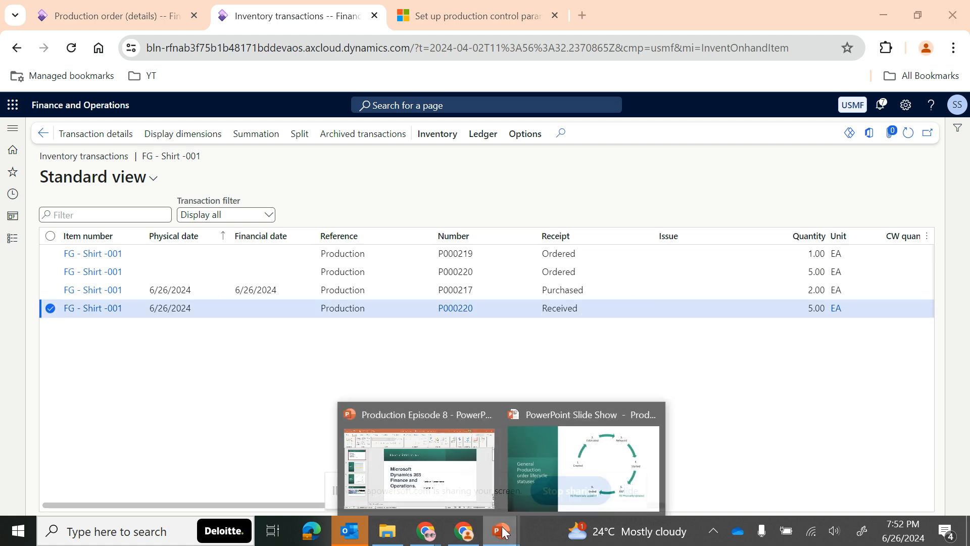
{"action": "left_click", "coordinate": [581, 459]}
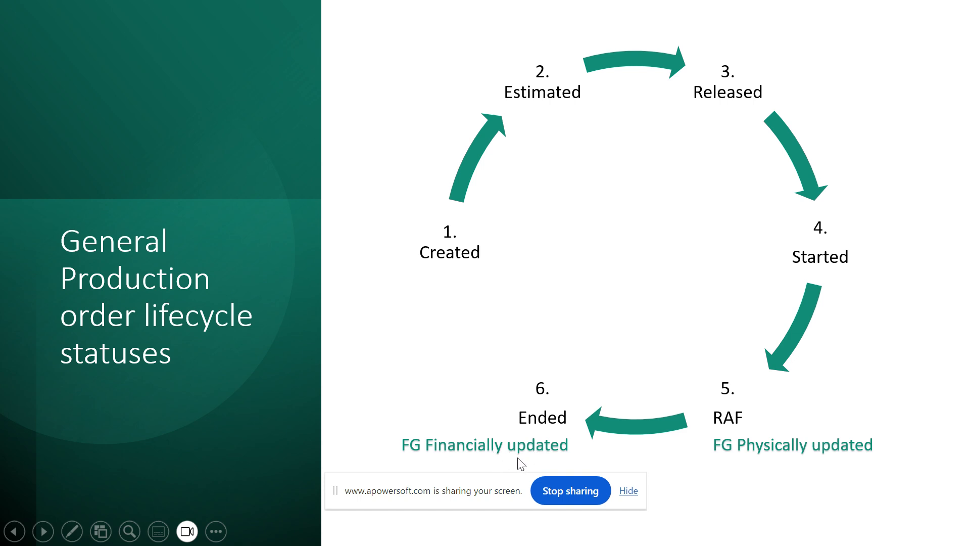
{"action": "key", "text": "alt+Tab"}
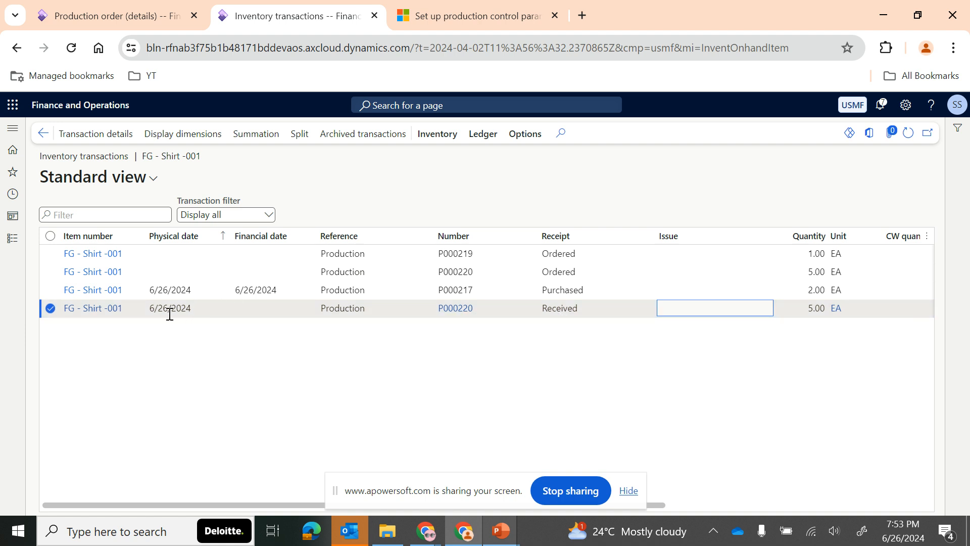
{"action": "left_click", "coordinate": [128, 5]}
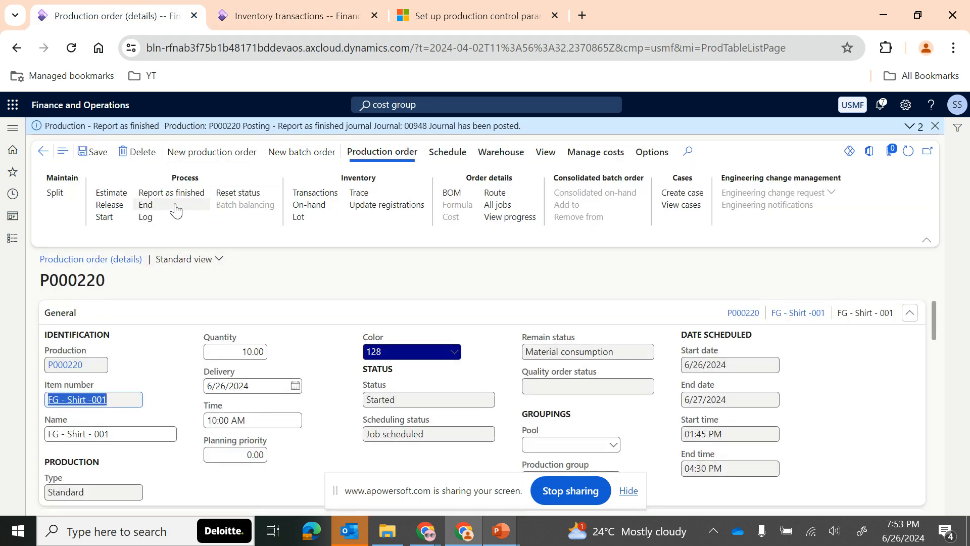
{"action": "left_click", "coordinate": [251, 8]}
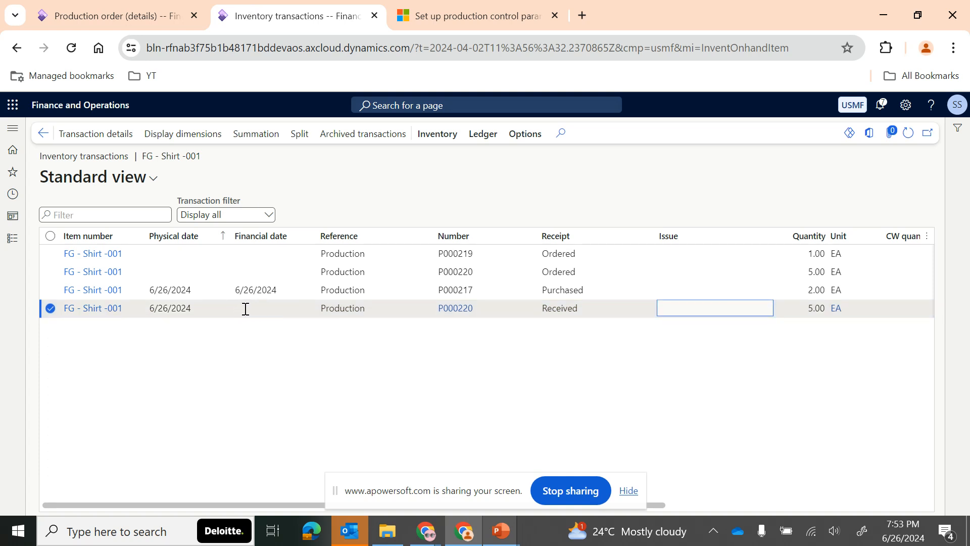
End the FG - Shirt -001 production order dated 6/26/2024 with Report as finished enabled, reviewing the general end settings before confirming.
{"action": "left_click", "coordinate": [111, 10]}
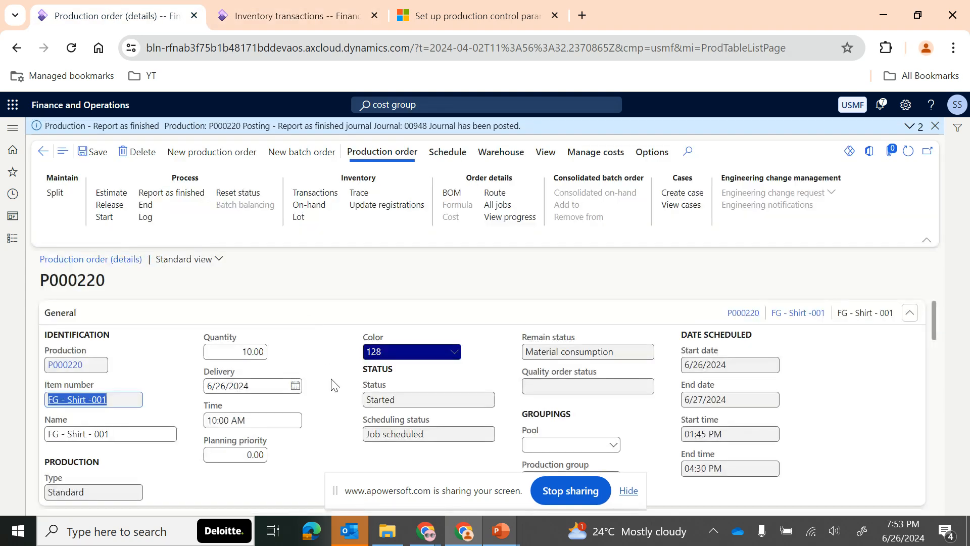
{"action": "left_click", "coordinate": [146, 205]}
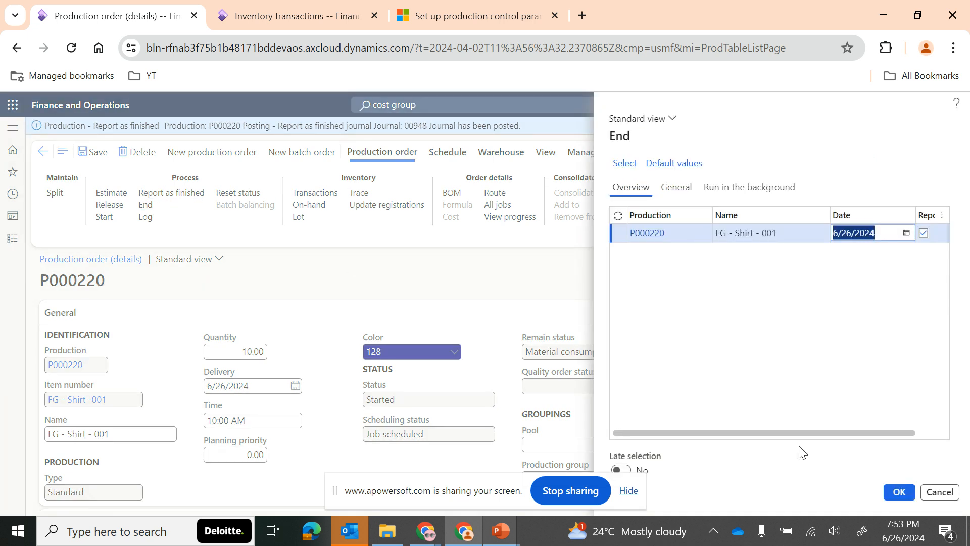
{"action": "scroll", "coordinate": [849, 324], "scroll_direction": "right", "scroll_amount": 1}
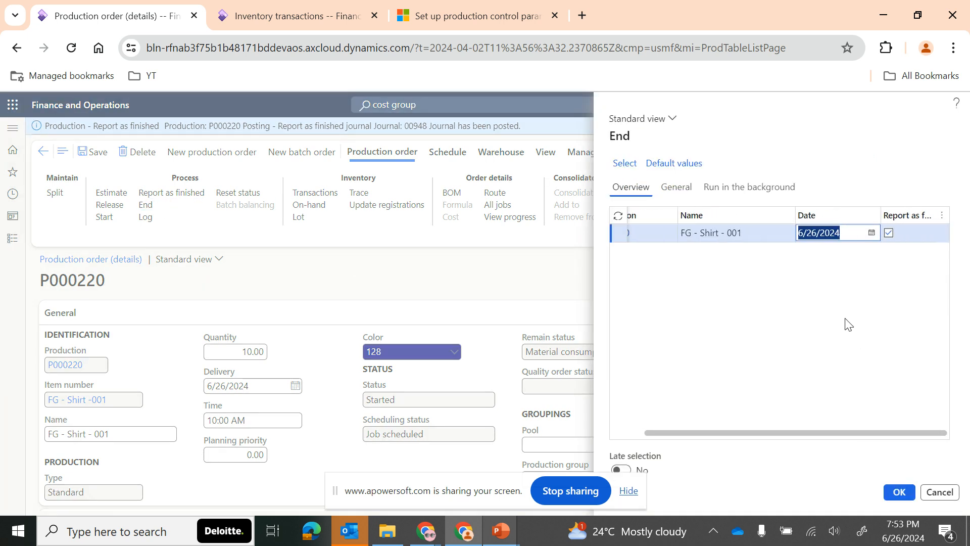
{"action": "scroll", "coordinate": [717, 309], "scroll_direction": "left", "scroll_amount": 2}
{"action": "left_click", "coordinate": [899, 492]}
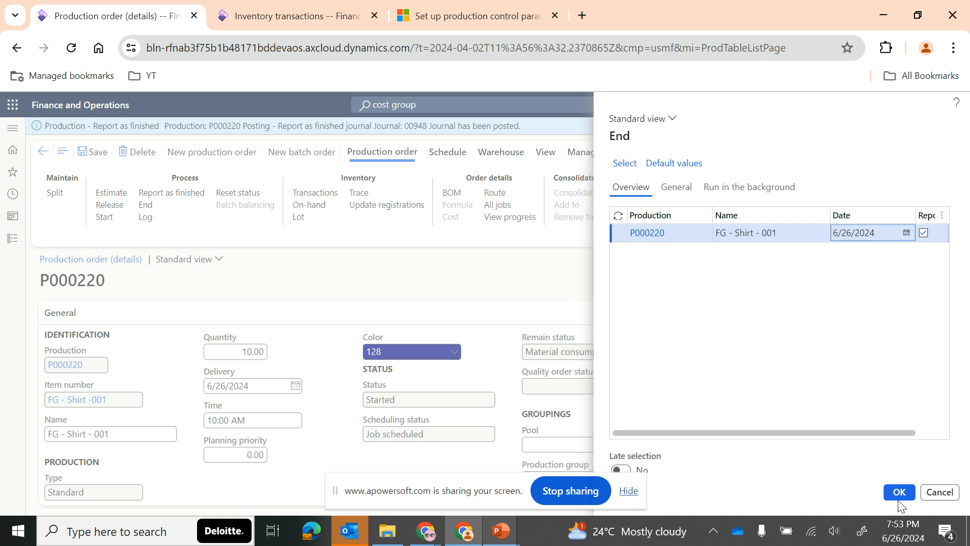
{"action": "left_click_drag", "start_coordinate": [864, 468], "coordinate": [687, 298]}
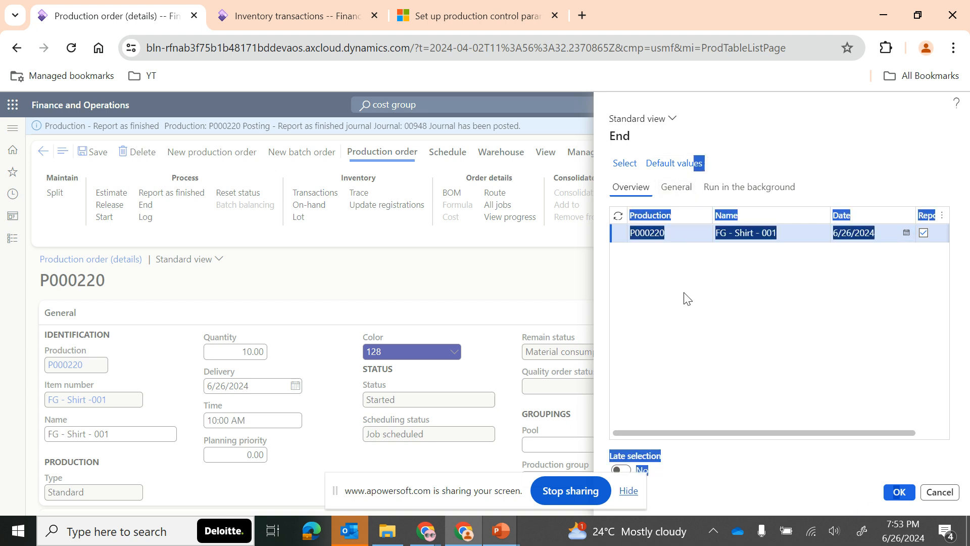
{"action": "left_click", "coordinate": [678, 238]}
{"action": "left_click", "coordinate": [676, 189]}
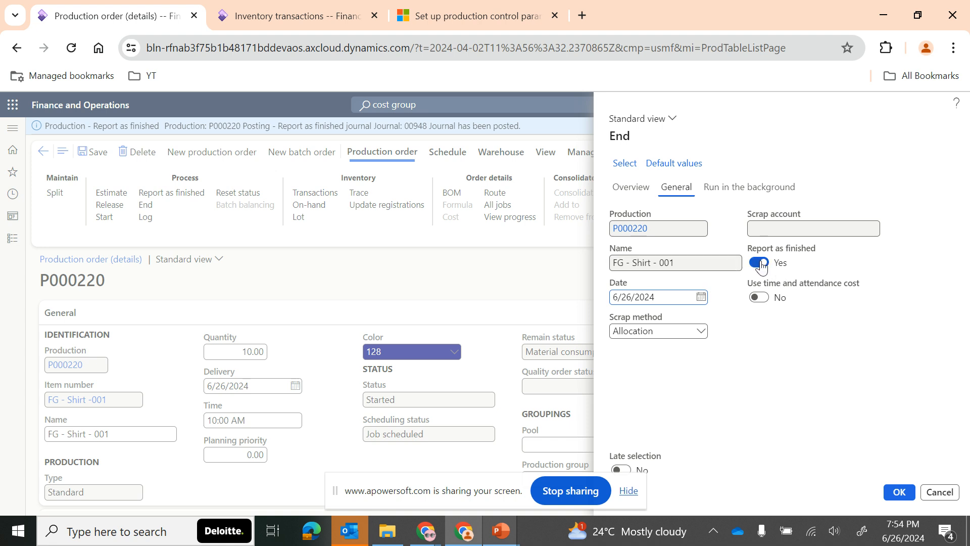
{"action": "left_click", "coordinate": [631, 187]}
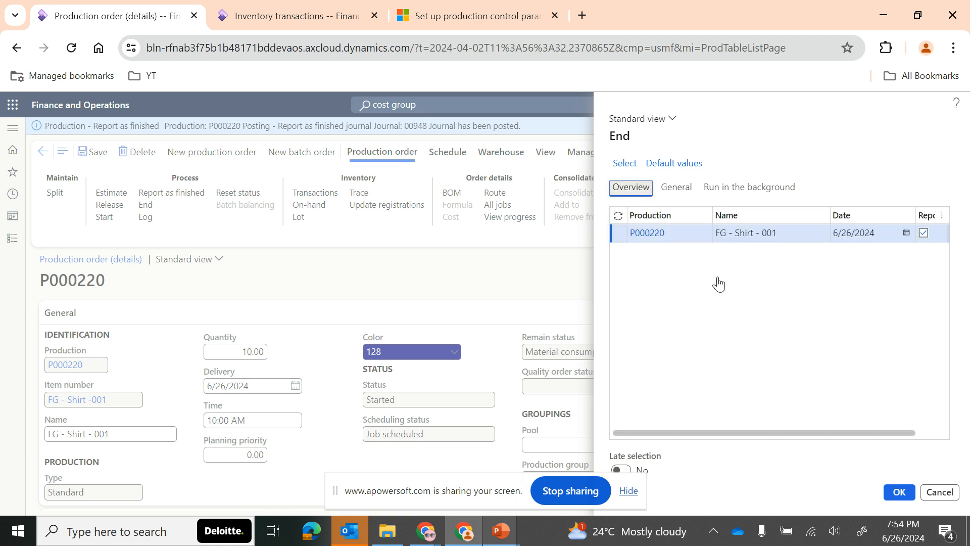
{"action": "left_click", "coordinate": [896, 498]}
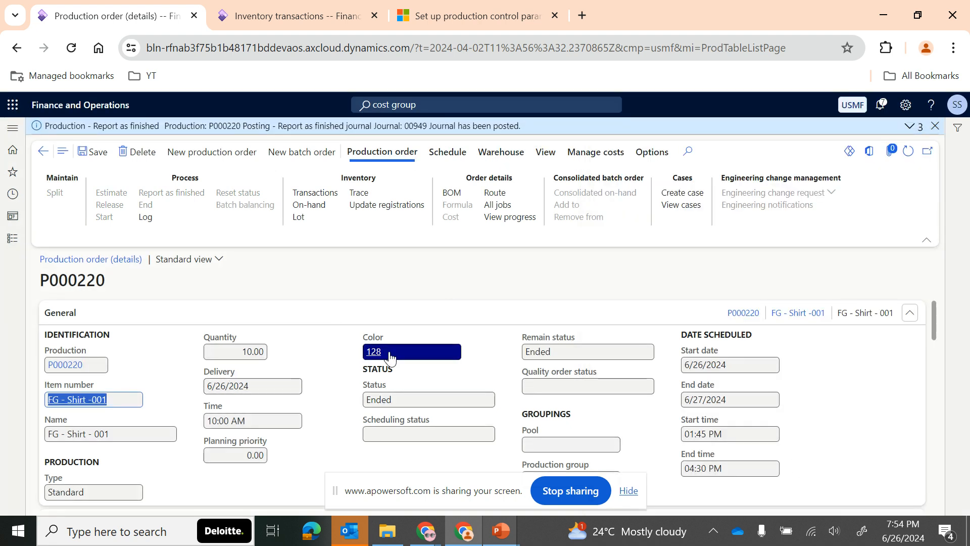
Check the production order's Status and Remain status and return to the inventory transactions of FG - Shirt -001.
{"action": "left_click", "coordinate": [407, 398]}
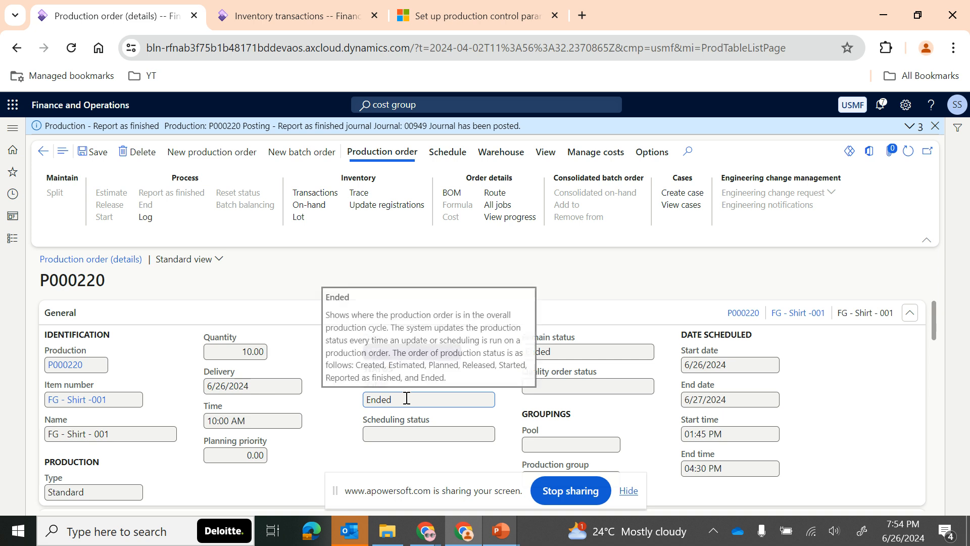
{"action": "left_click", "coordinate": [559, 350]}
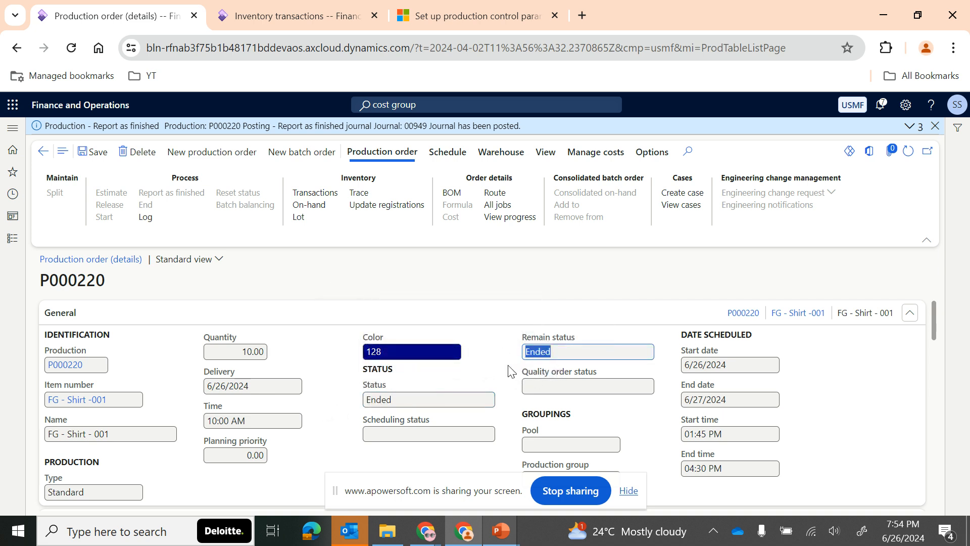
{"action": "mouse_move", "coordinate": [461, 386]}
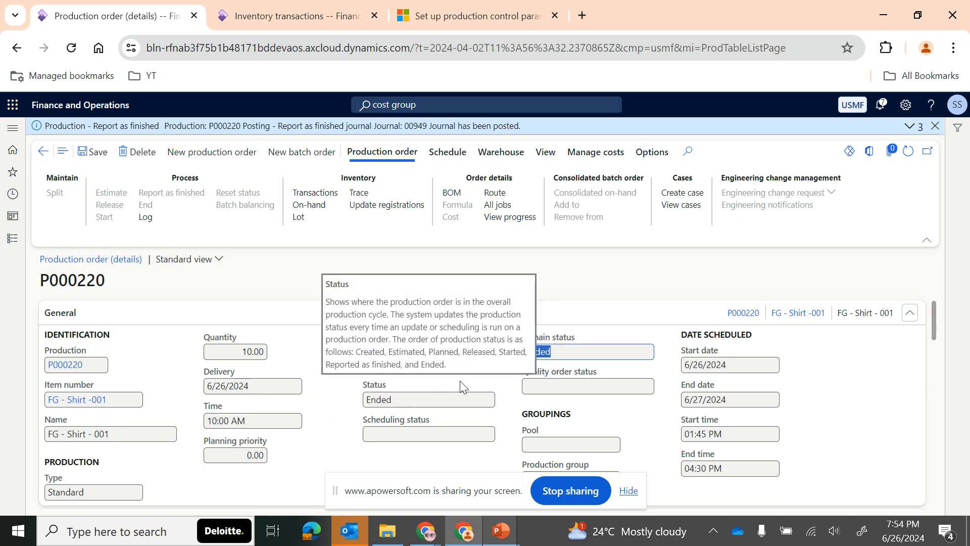
{"action": "left_click", "coordinate": [261, 23]}
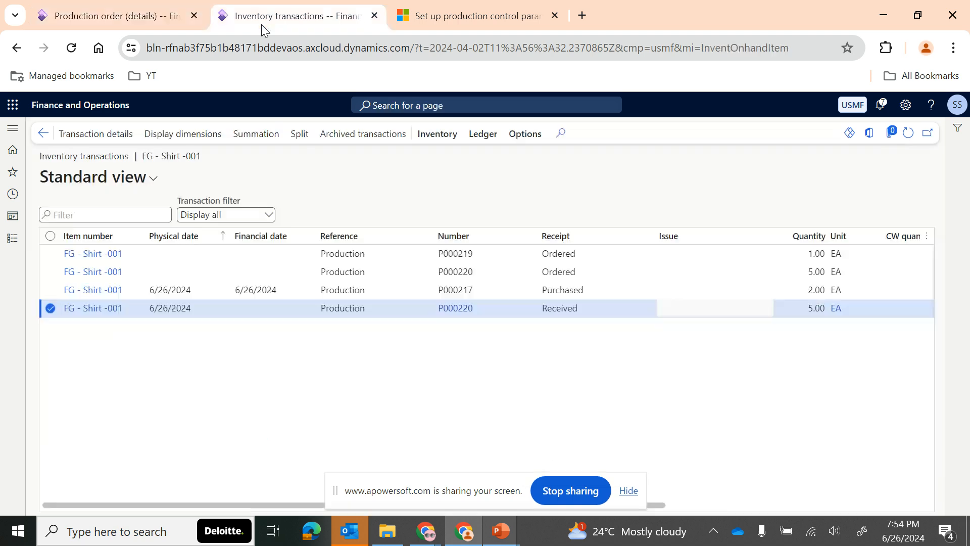
Refresh the FG - Shirt -001 inventory transactions, check the production receipt's financial date and return to the production order.
{"action": "left_click", "coordinate": [907, 132]}
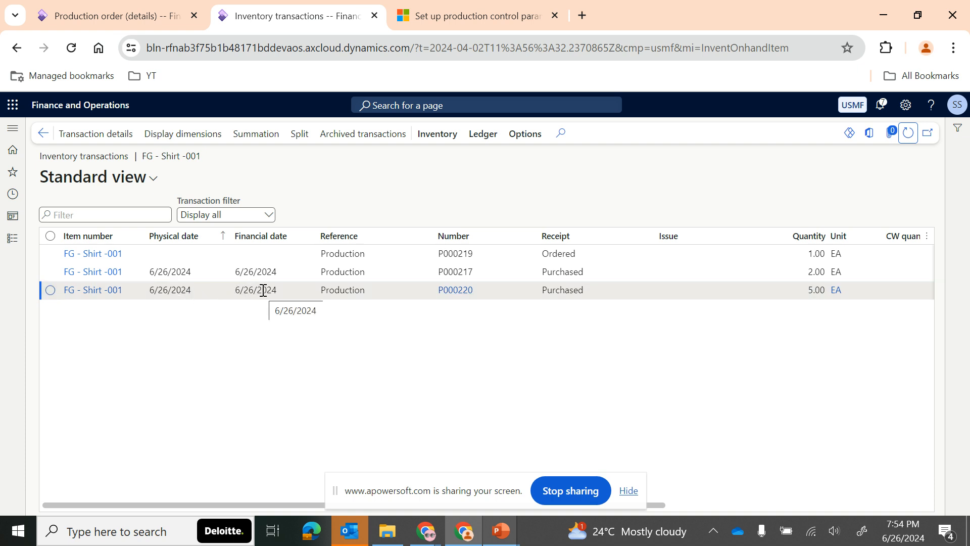
{"action": "left_click", "coordinate": [148, 19]}
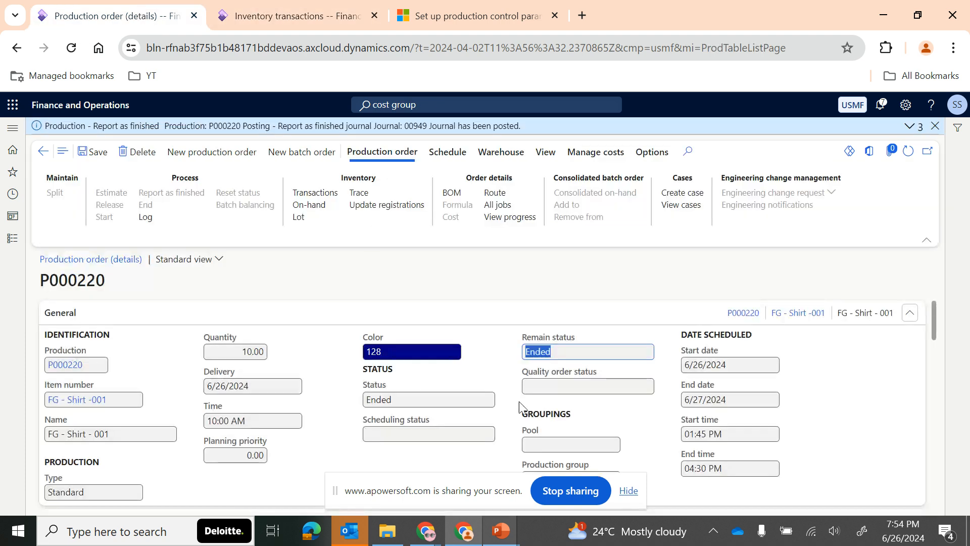
Switch to the PowerPoint slide show, review the production order lifecycle statuses and advance to the Way Forward slide.
{"action": "mouse_move", "coordinate": [499, 533]}
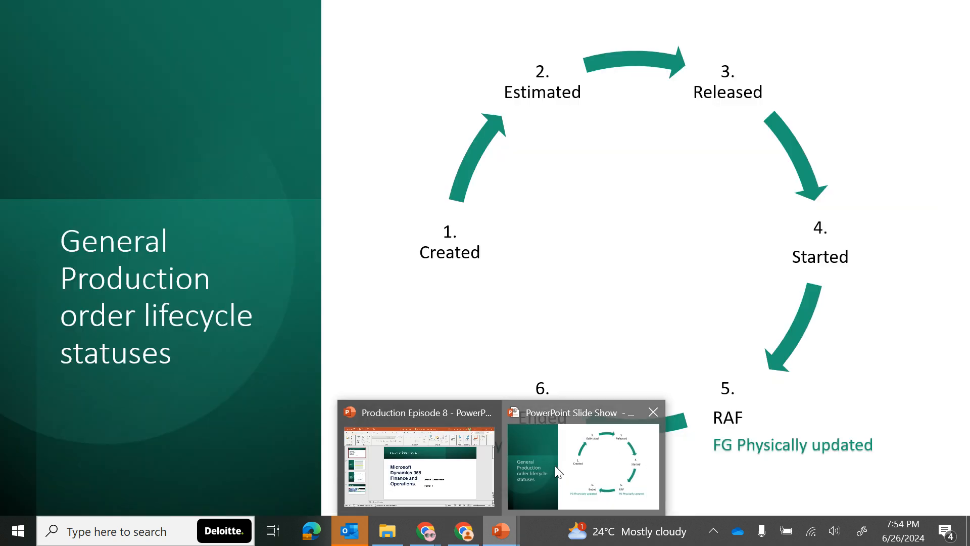
{"action": "left_click", "coordinate": [555, 465]}
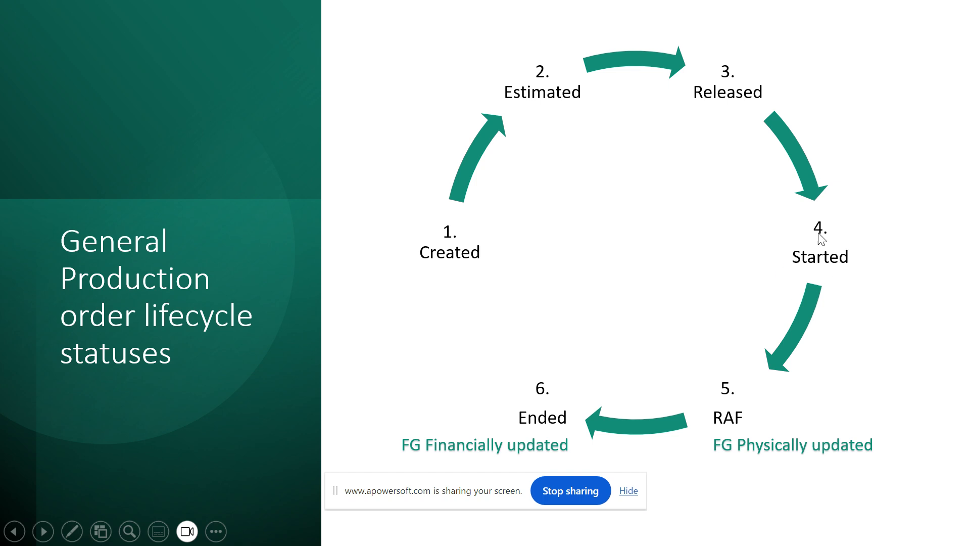
{"action": "left_click", "coordinate": [373, 371]}
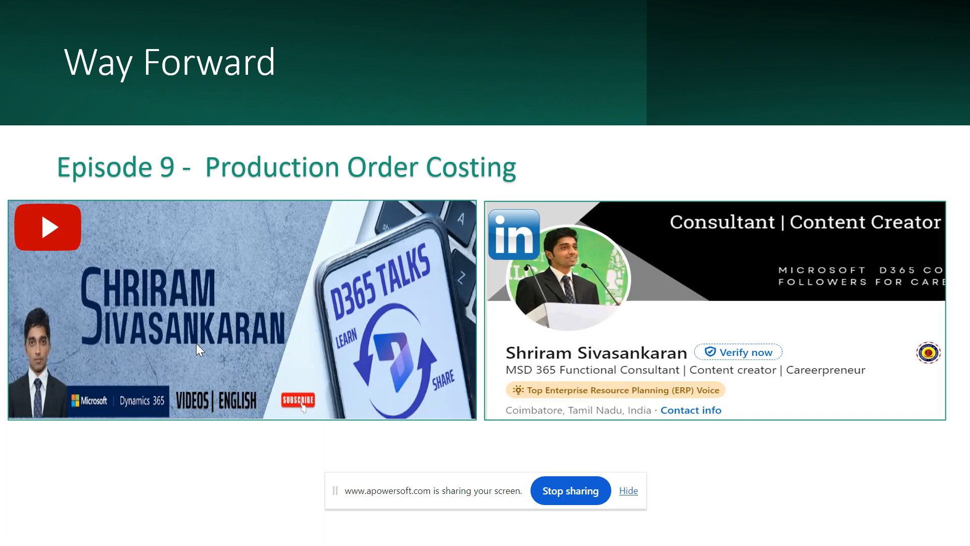
Return to the browser, open the production order's calculation details and compare its overview estimation with its overview costing.
{"action": "key", "text": "alt+Tab"}
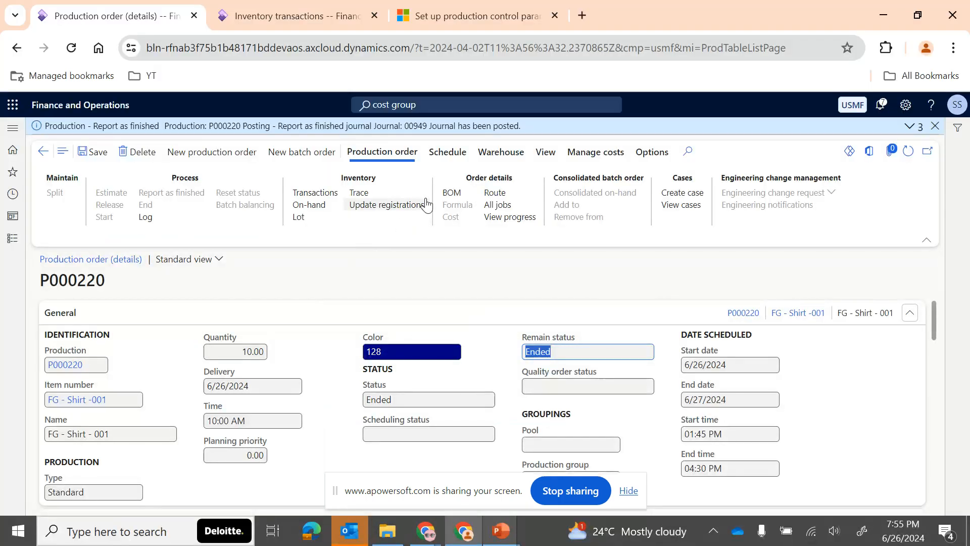
{"action": "left_click", "coordinate": [589, 155]}
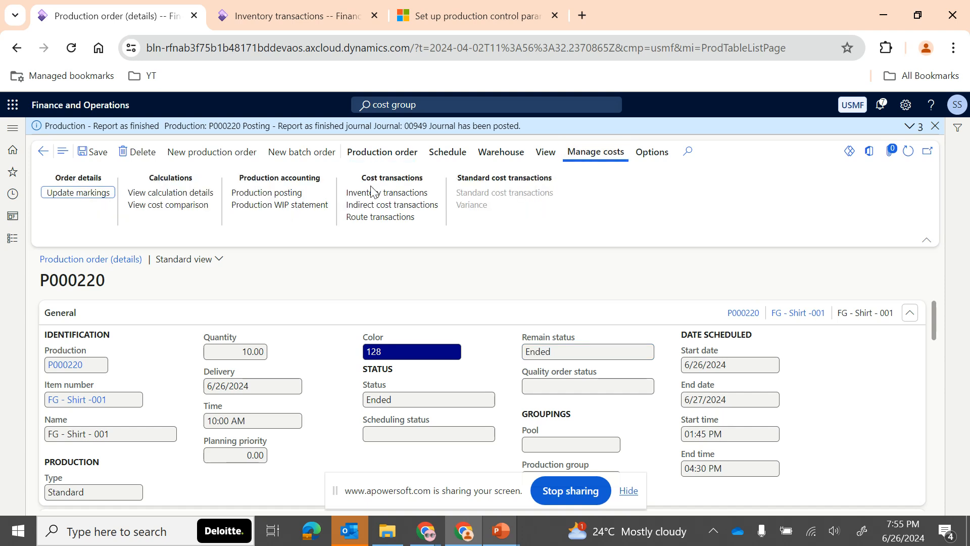
{"action": "left_click", "coordinate": [177, 193]}
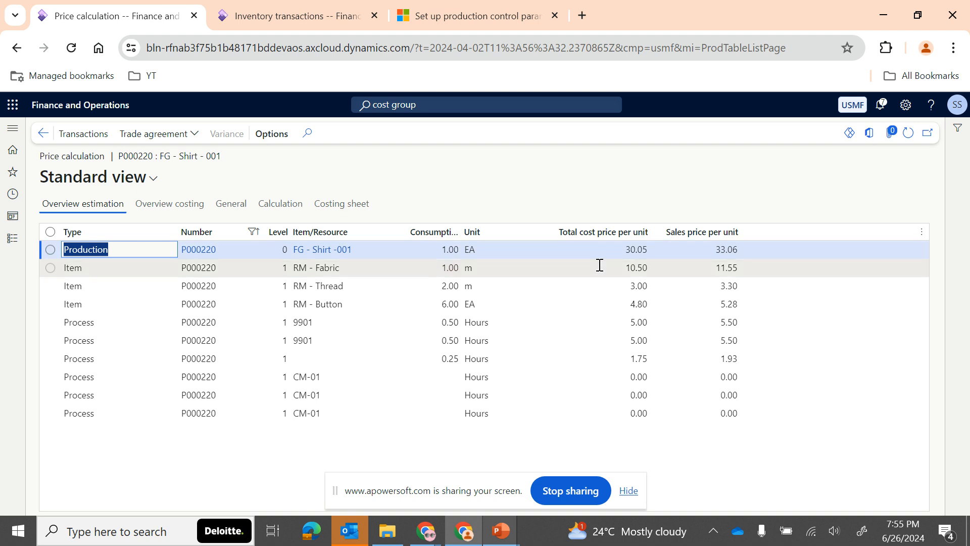
{"action": "left_click", "coordinate": [173, 207]}
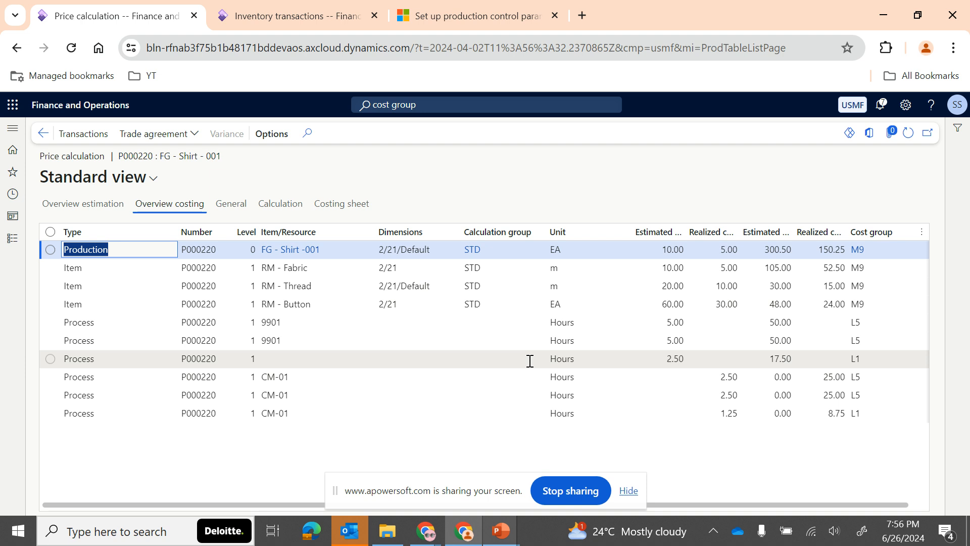
{"action": "left_click", "coordinate": [86, 204]}
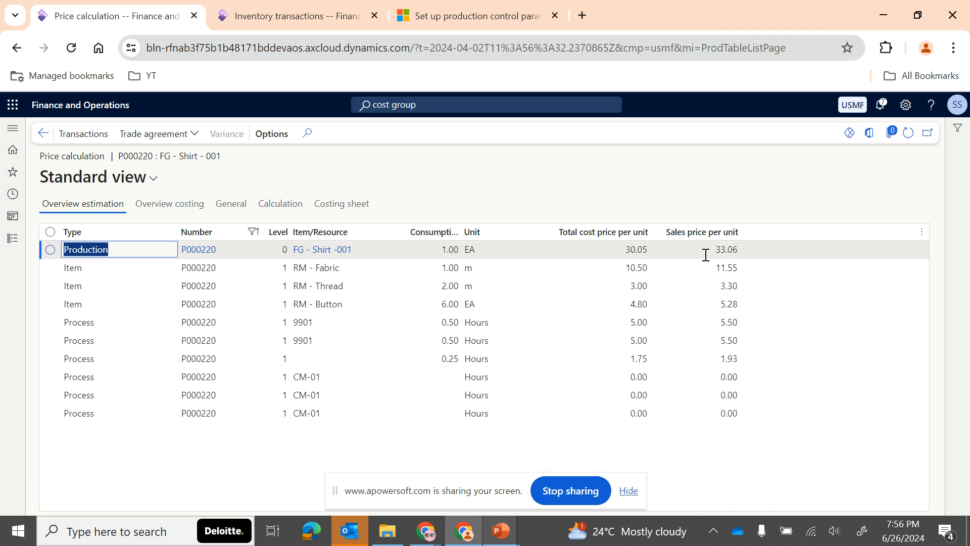
Open the on-hand details of FG - Shirt -001 in warehouse 21 and examine its inventory value, cost price and quantities.
{"action": "left_click", "coordinate": [289, 16]}
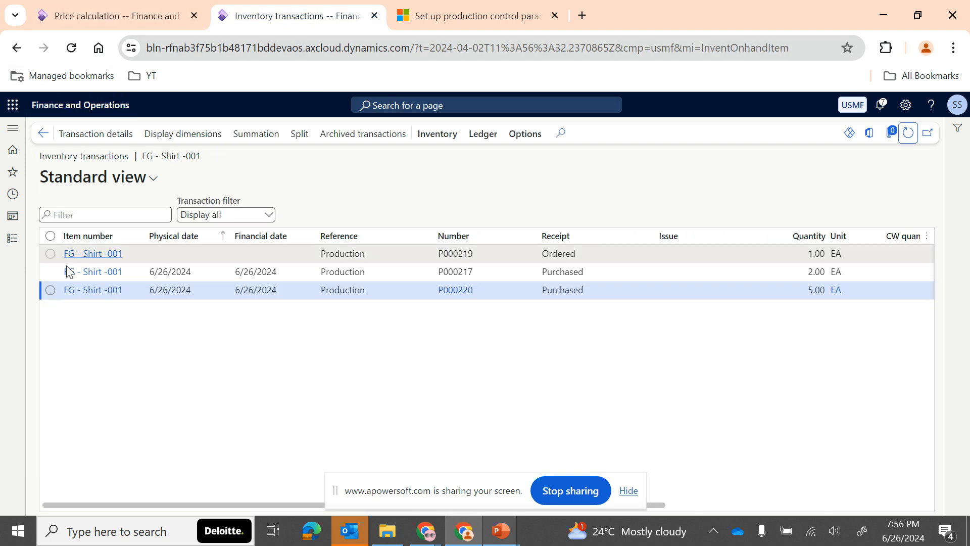
{"action": "left_click", "coordinate": [41, 133]}
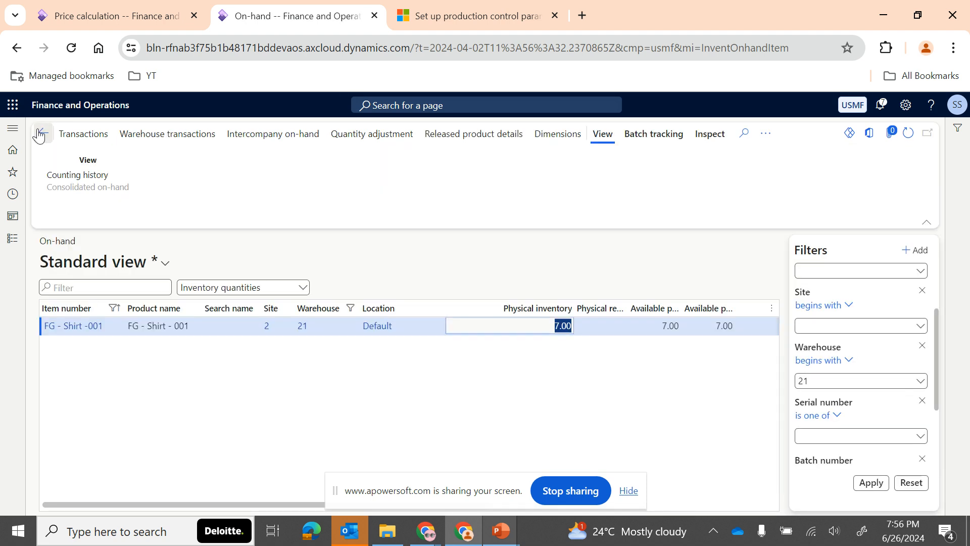
{"action": "left_click", "coordinate": [86, 327]}
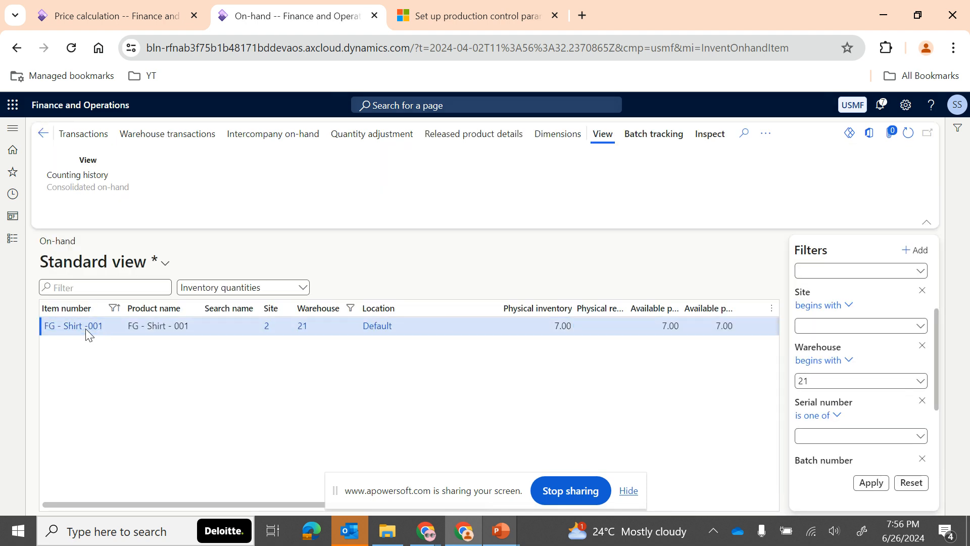
{"action": "left_click", "coordinate": [85, 329]}
{"action": "scroll", "coordinate": [303, 388], "scroll_direction": "down", "scroll_amount": 1}
{"action": "scroll", "coordinate": [318, 394], "scroll_direction": "down", "scroll_amount": 1}
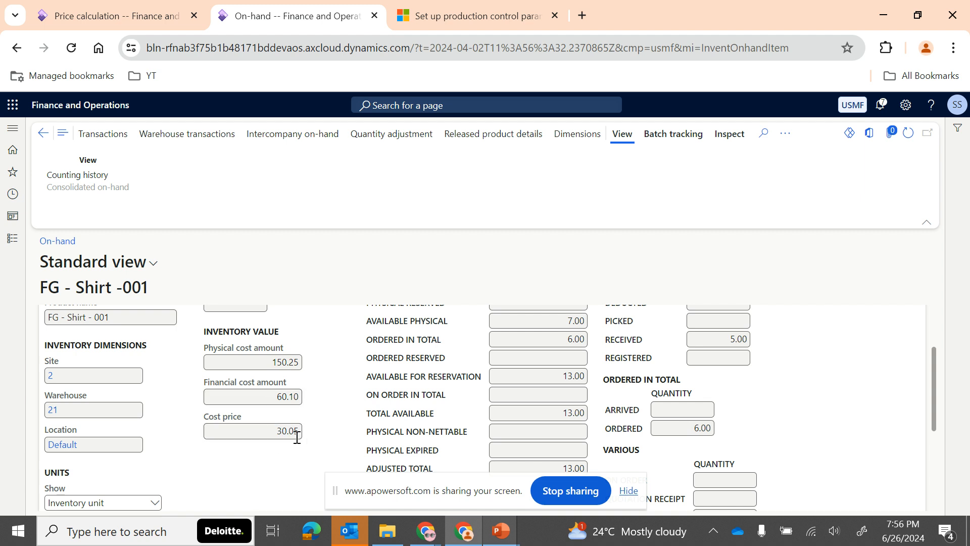
{"action": "scroll", "coordinate": [349, 430], "scroll_direction": "up", "scroll_amount": 1}
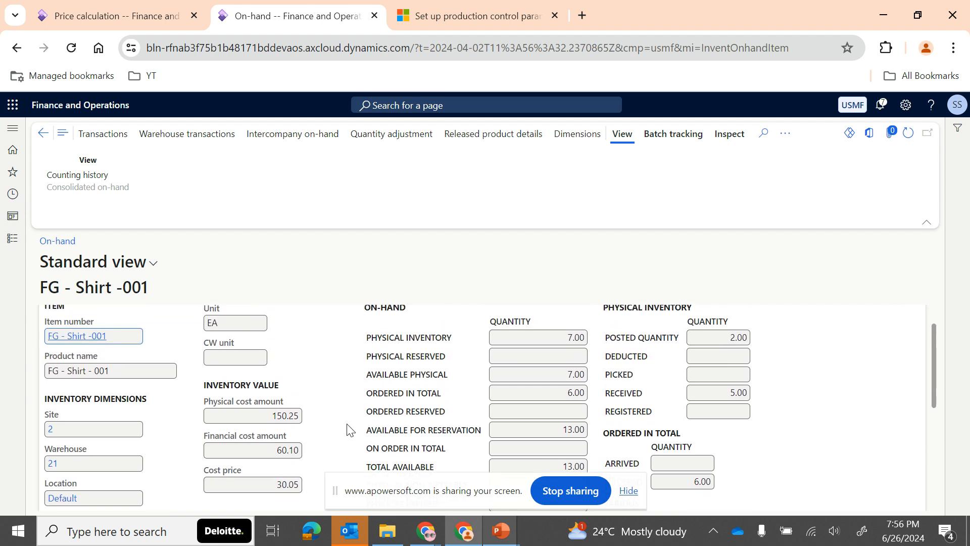
{"action": "scroll", "coordinate": [348, 430], "scroll_direction": "down", "scroll_amount": 1}
{"action": "scroll", "coordinate": [347, 427], "scroll_direction": "down", "scroll_amount": 1}
{"action": "scroll", "coordinate": [347, 426], "scroll_direction": "up", "scroll_amount": 1}
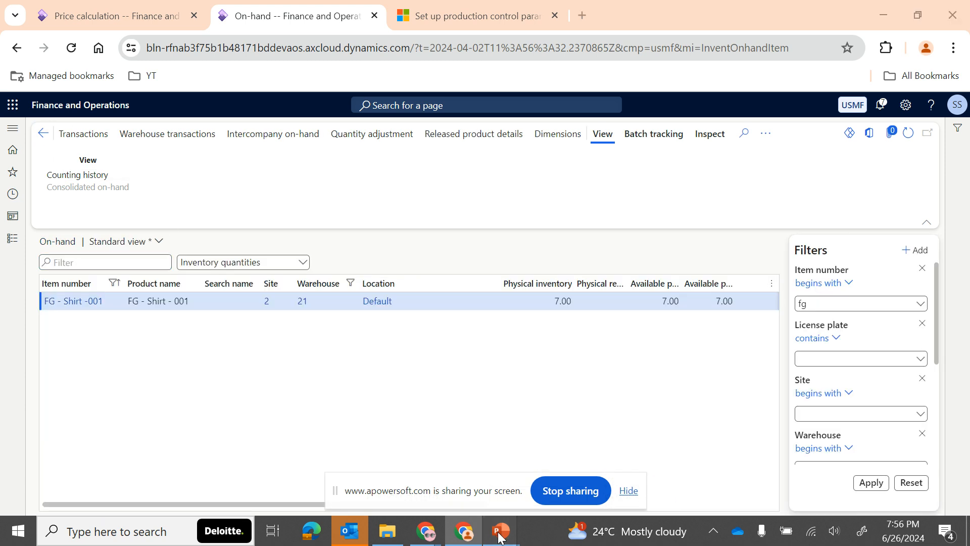
Switch back to the Way Forward slide in the PowerPoint slide show.
{"action": "mouse_move", "coordinate": [498, 531]}
{"action": "left_click", "coordinate": [552, 465]}
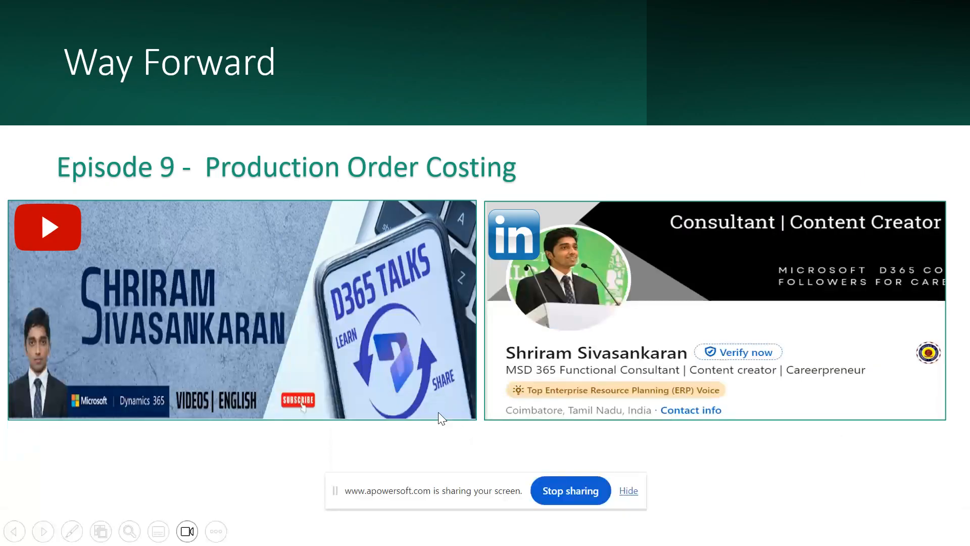